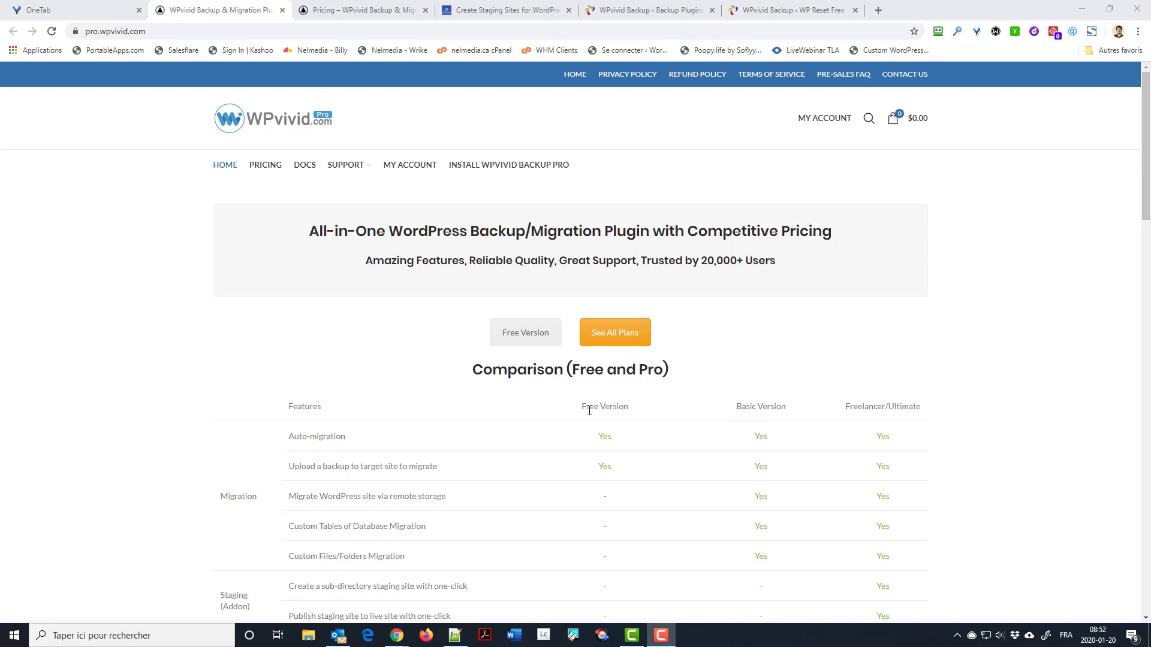
Step: Review the plan columns of the Free and Pro comparison and the Basic, Freelancer and Ultimate plans on the pricing page
left_click_drag(734, 408, 936, 412)
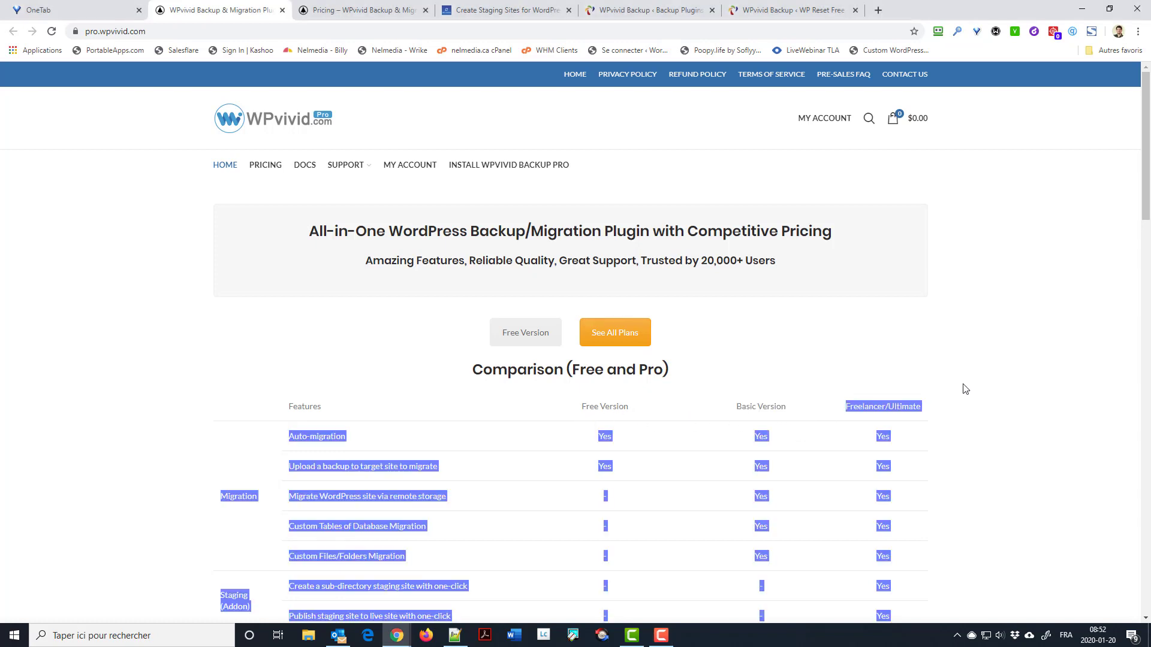
left_click(914, 371)
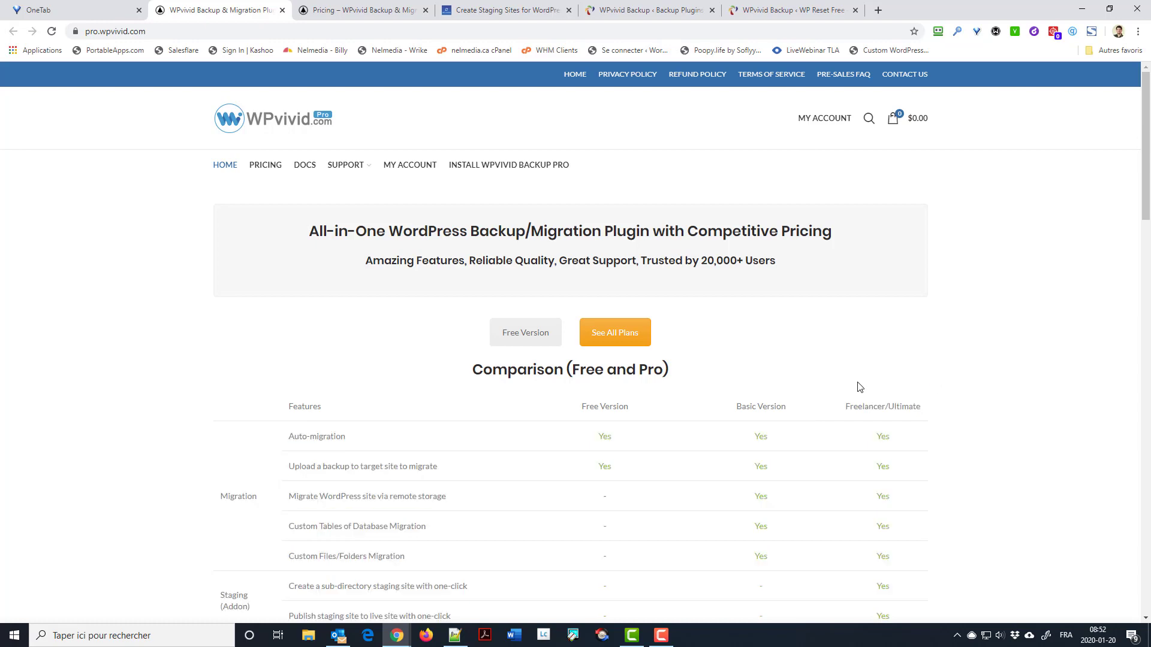
left_click(389, 10)
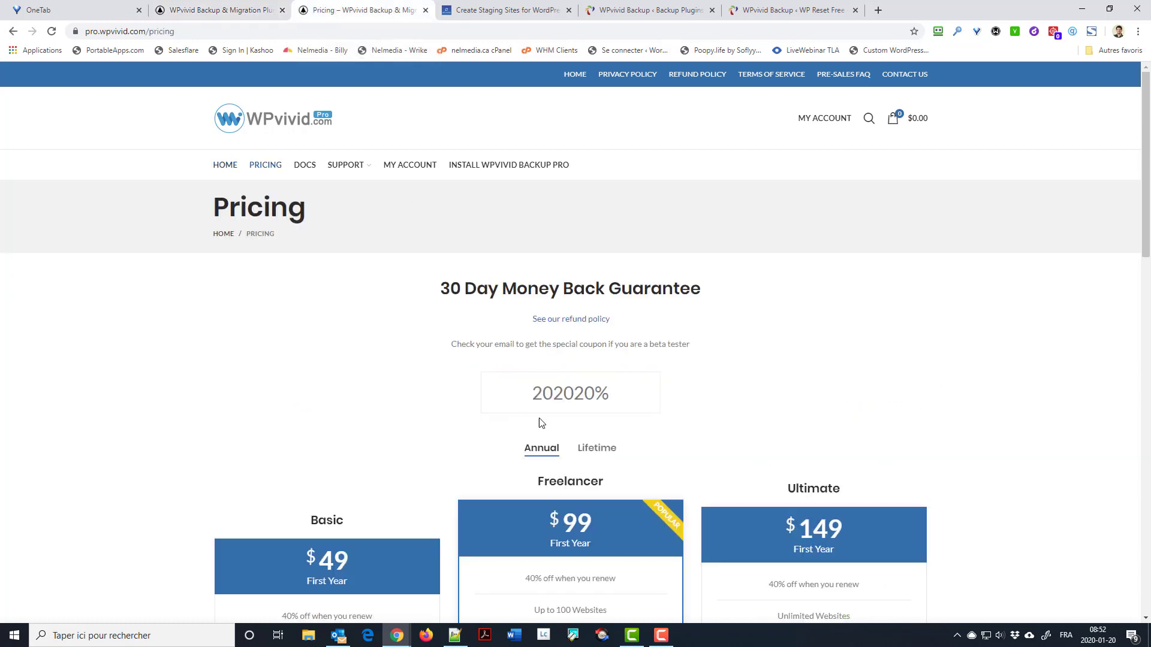
scroll(763, 397, "down", 5)
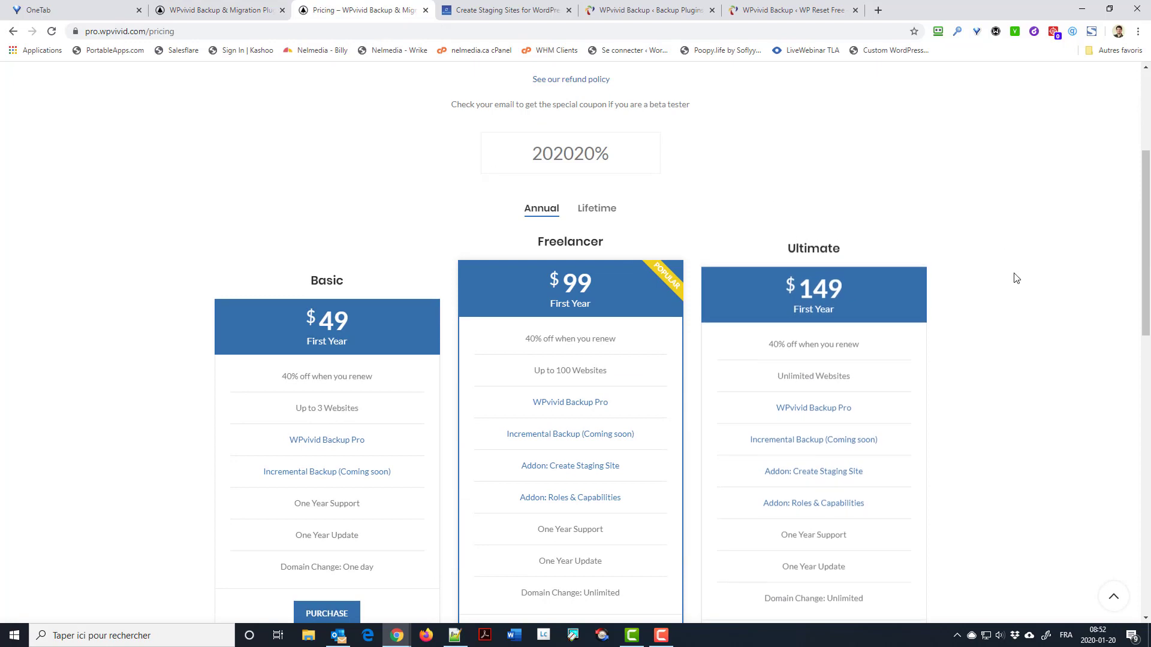
scroll(1084, 329, "down", 1)
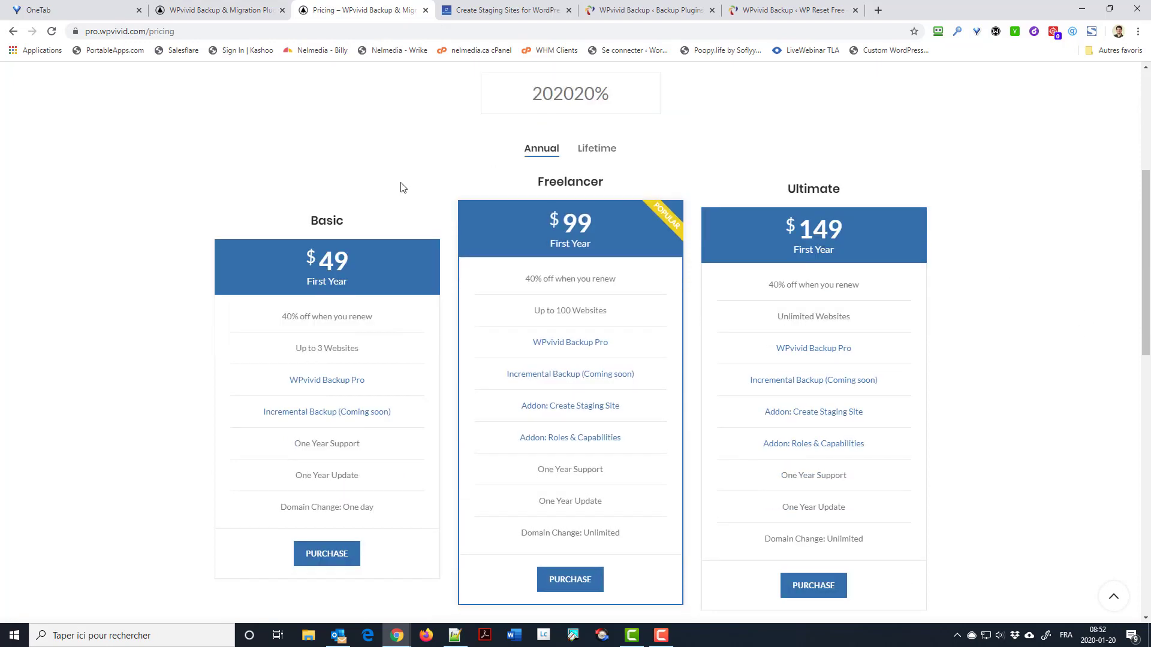
double_click(326, 213)
left_click_drag(450, 175, 893, 179)
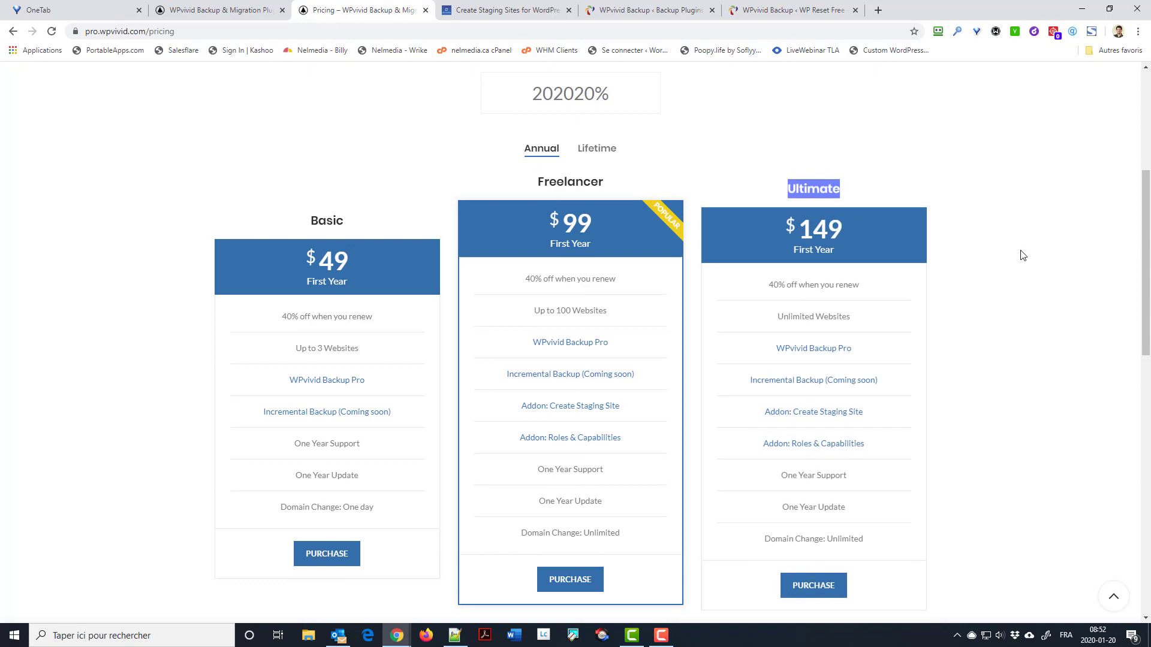
Step: Return to the Free and Pro comparison table and examine its features, highlighting the Free Version's backup retention limit
left_click(183, 20)
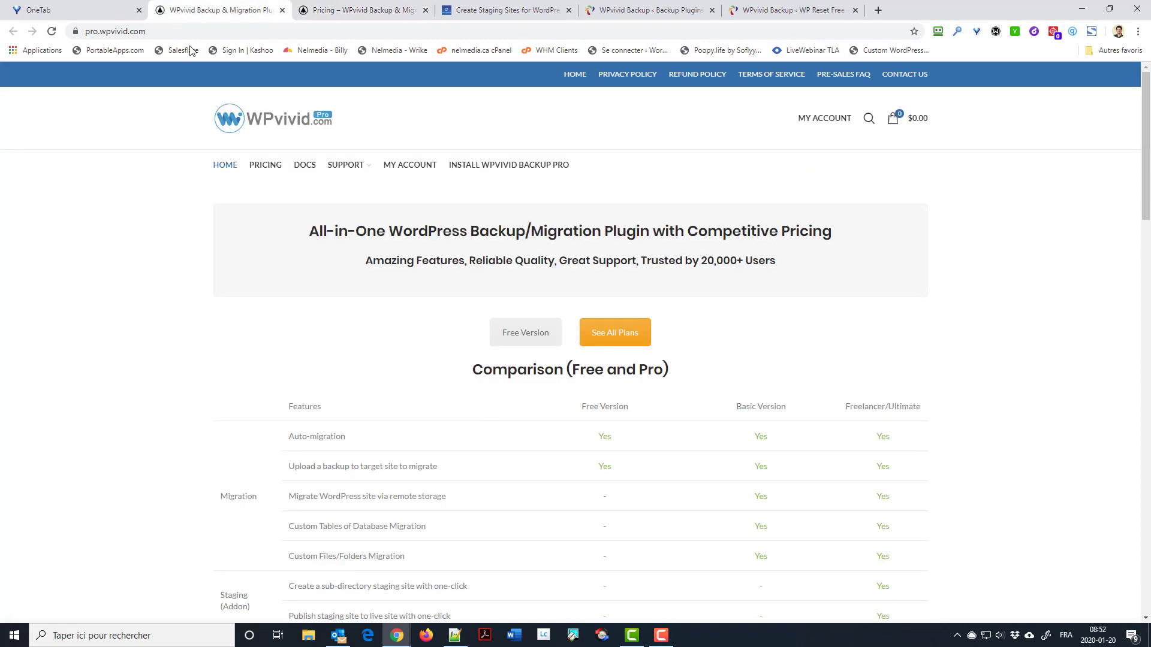
scroll(919, 250, "down", 2)
scroll(914, 245, "down", 2)
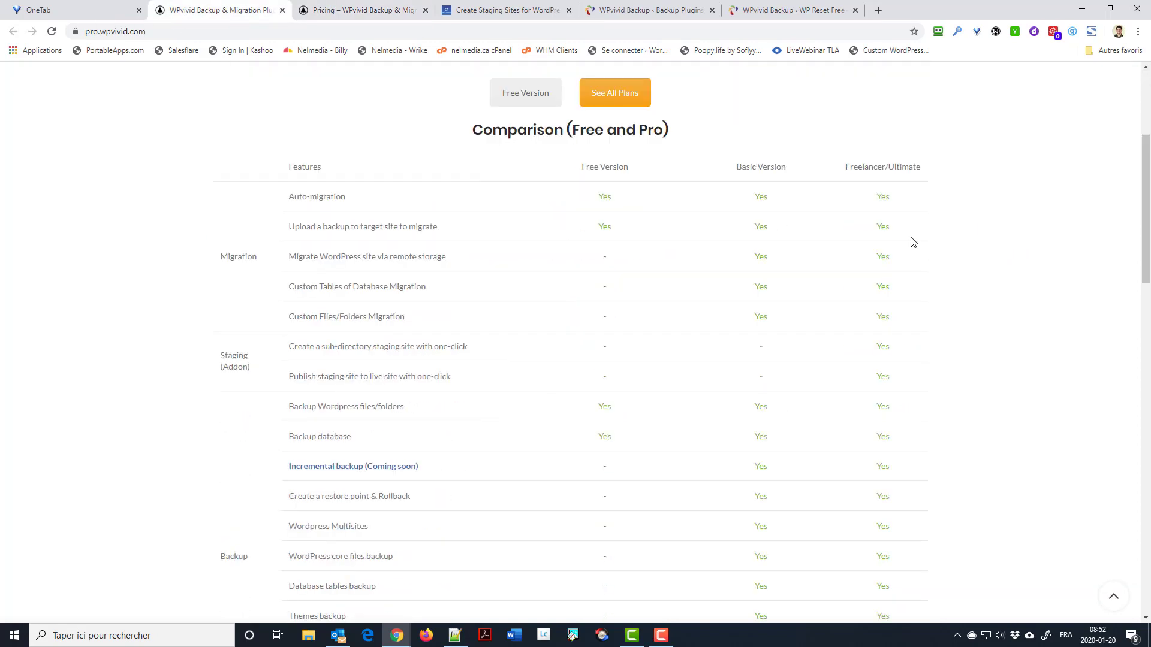
scroll(652, 335, "down", 2)
scroll(653, 360, "down", 11)
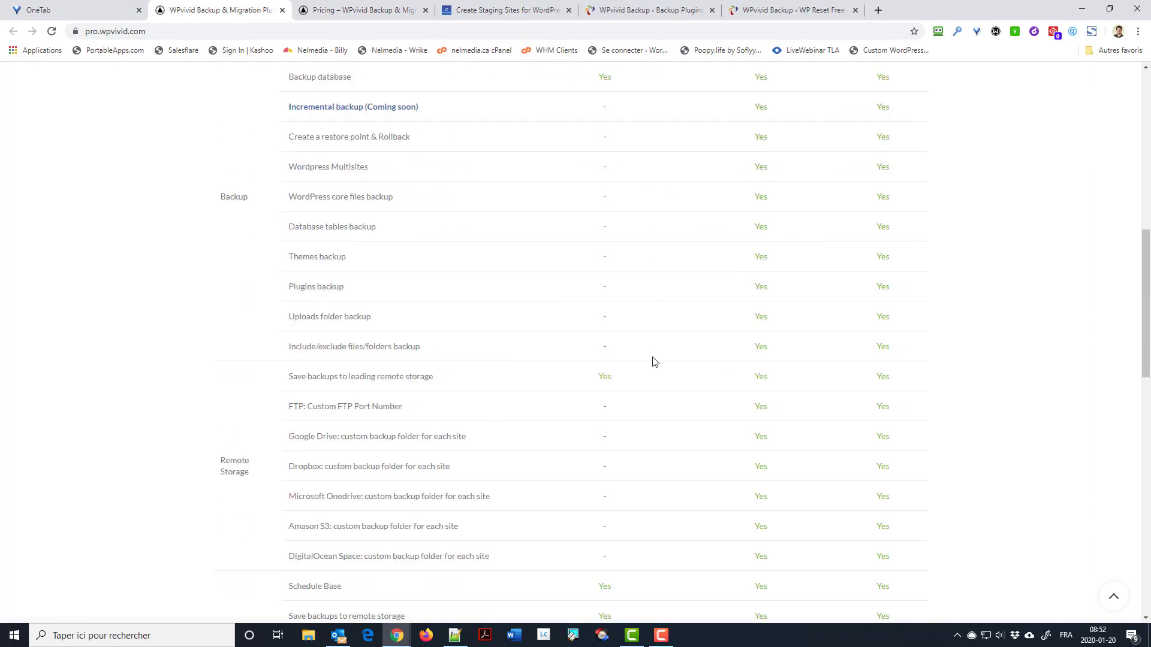
scroll(652, 361, "down", 2)
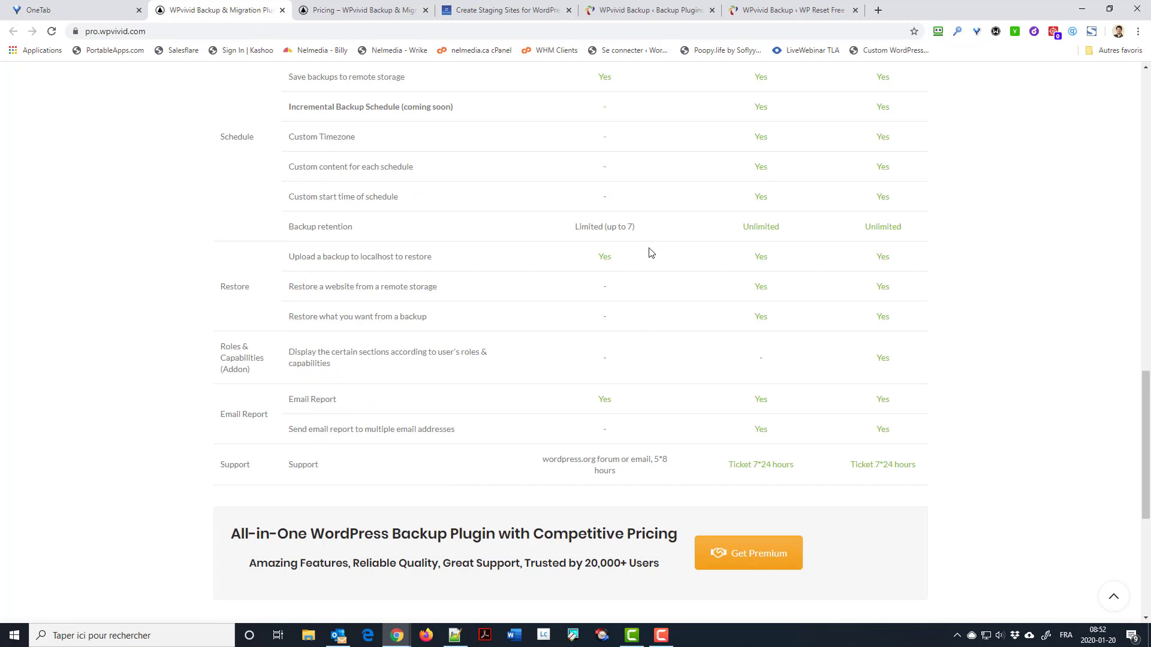
left_click_drag(645, 225, 569, 227)
scroll(679, 277, "up", 2)
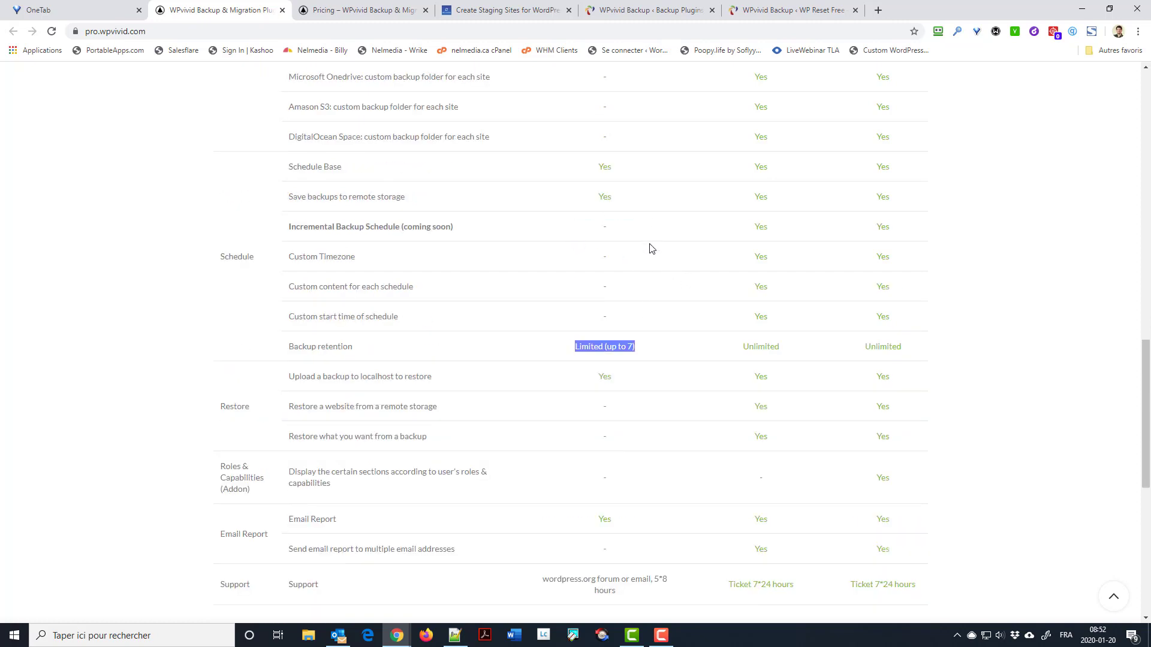
scroll(634, 310, "up", 4)
scroll(634, 310, "up", 12)
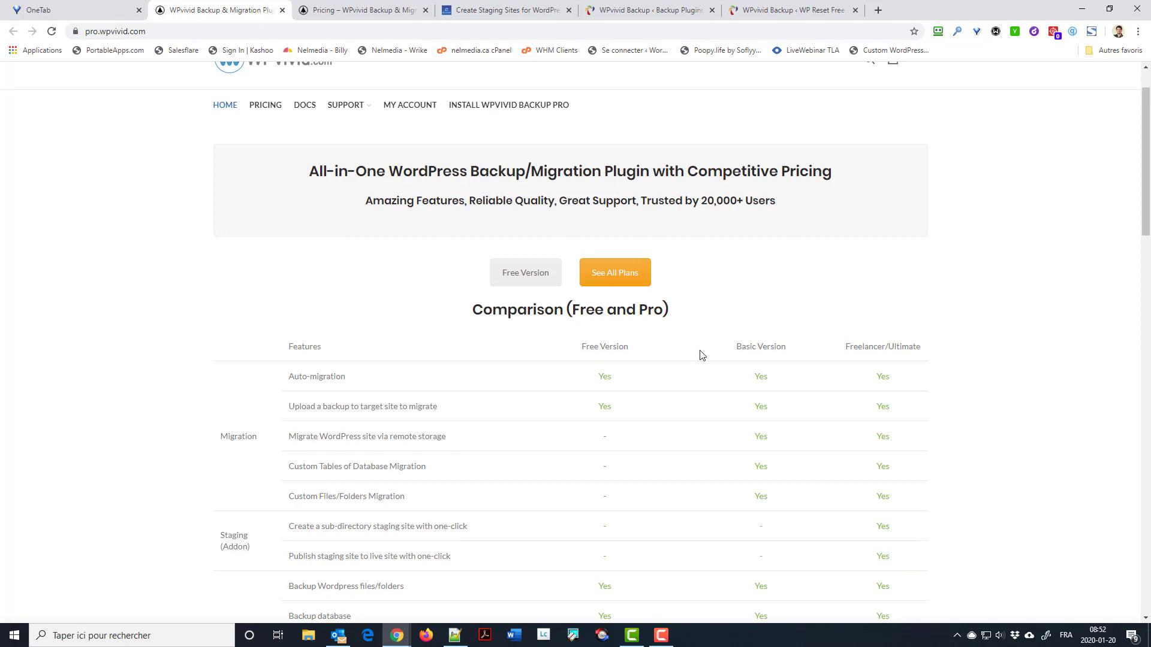
Step: Compare the Basic and Freelancer/Ultimate columns from the migration features through to the support row
scroll(700, 357, "down", 2)
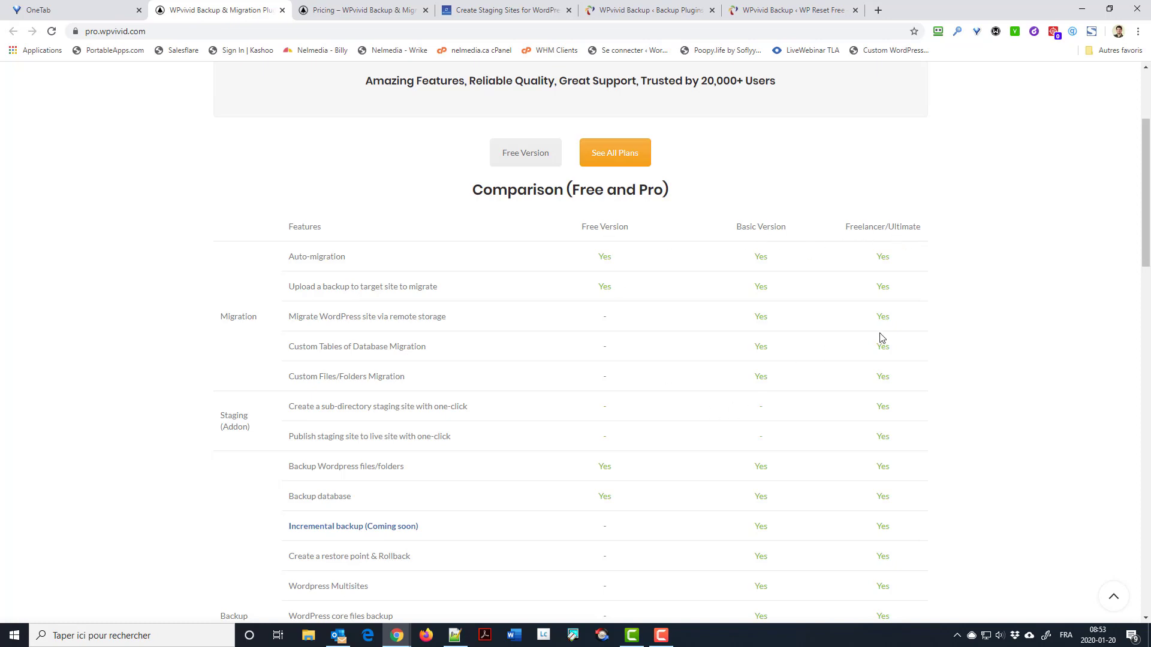
scroll(927, 336, "down", 10)
scroll(938, 334, "down", 4)
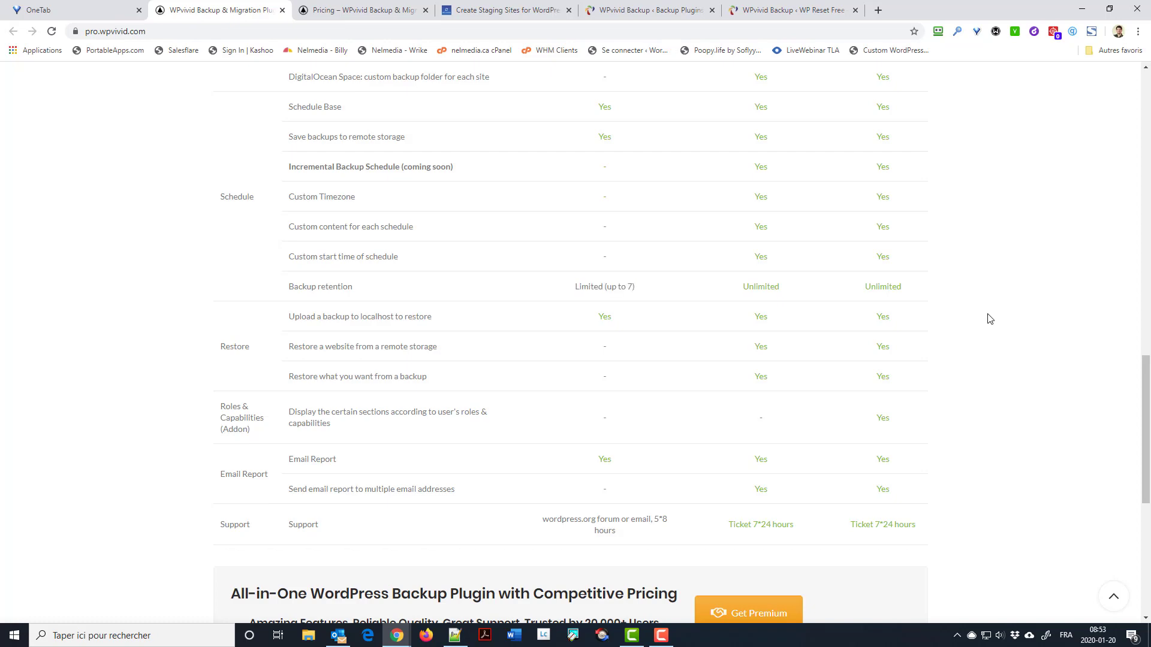
scroll(988, 316, "up", 10)
scroll(996, 312, "up", 3)
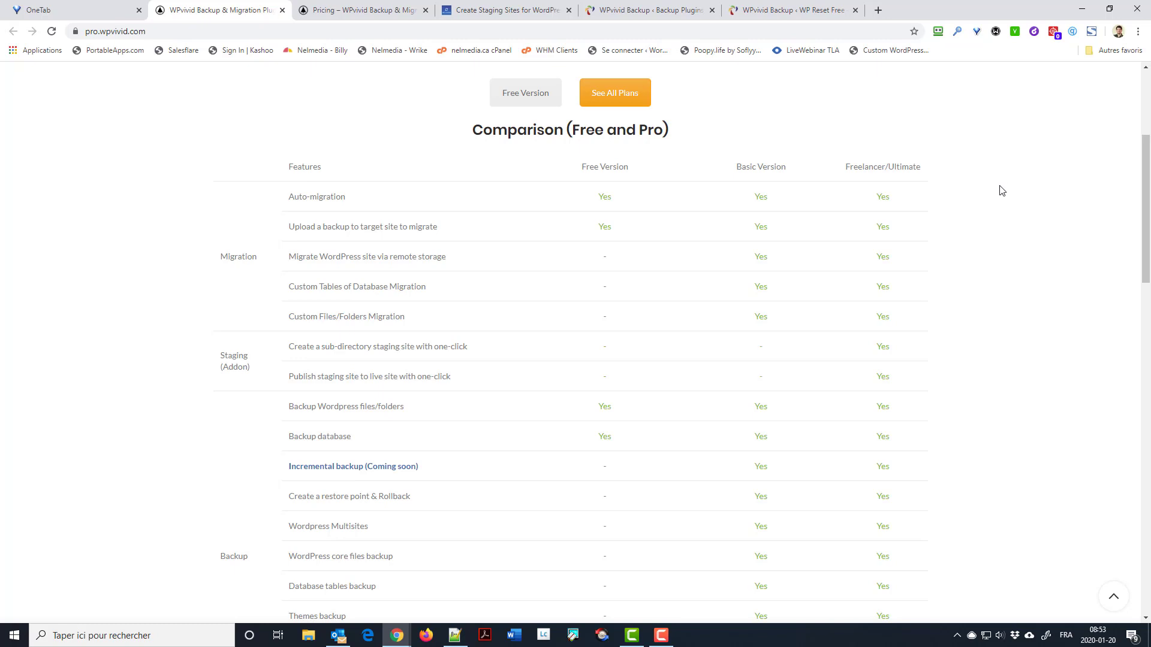
Step: Examine the Staging and the Roles & Capabilities addon rows in the comparison table, highlighting each addon's label
left_click_drag(189, 358, 245, 366)
left_click(256, 380)
scroll(695, 408, "down", 3)
scroll(701, 419, "down", 8)
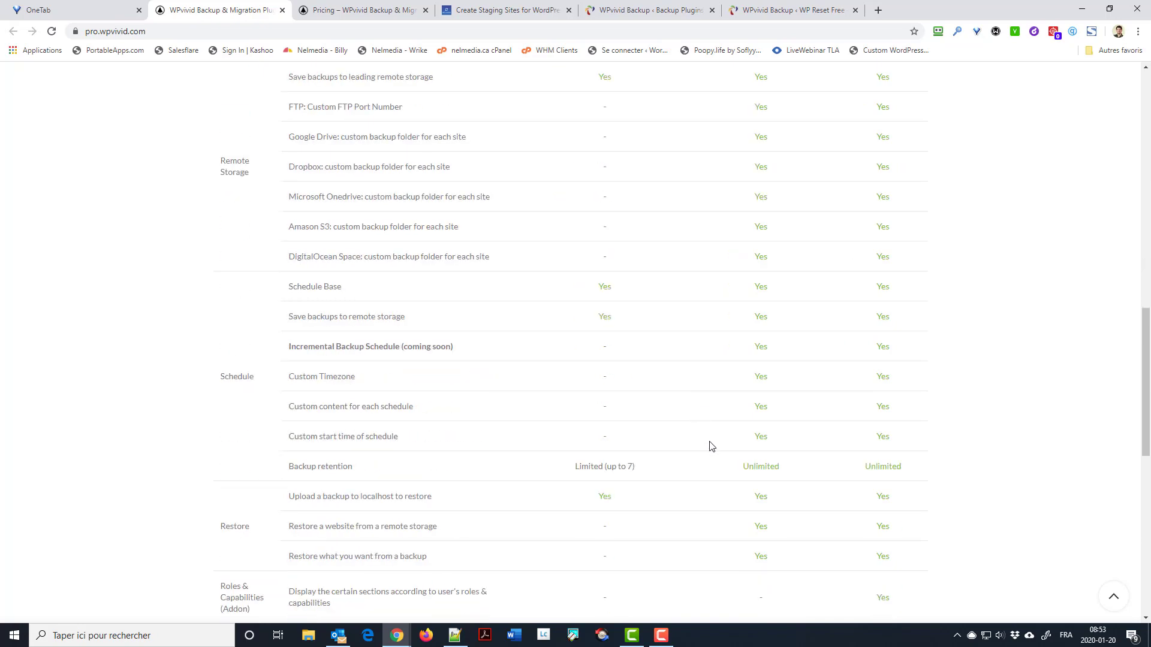
scroll(711, 449, "down", 3)
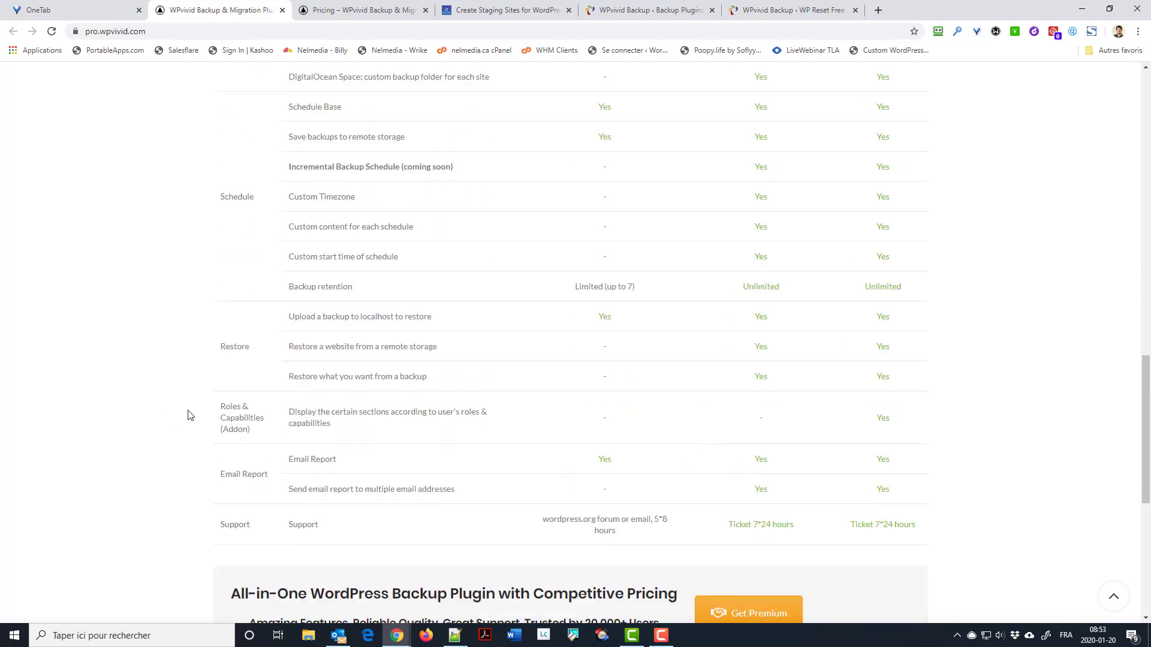
left_click_drag(219, 407, 244, 450)
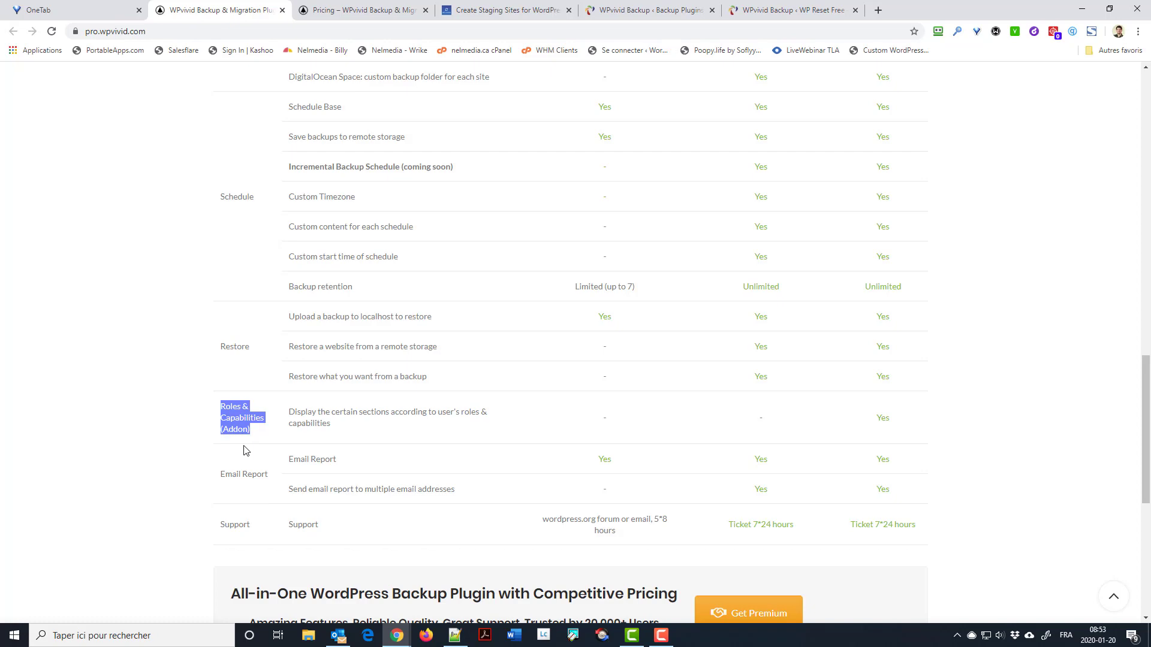
scroll(244, 450, "up", 4)
scroll(287, 405, "up", 9)
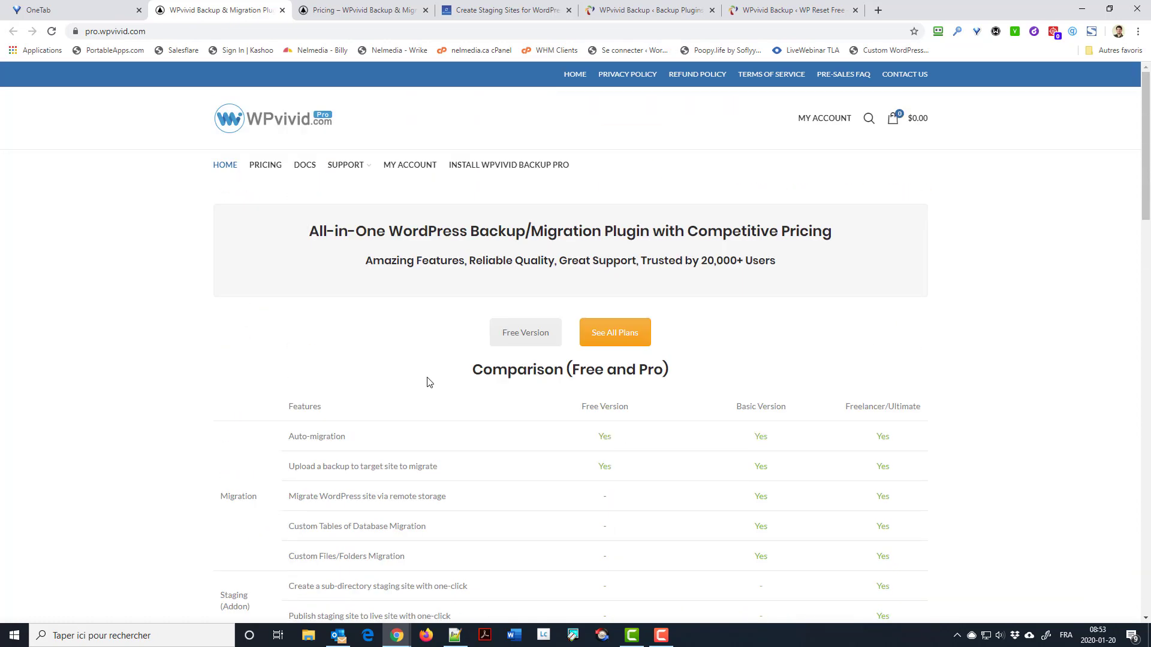
Step: Go back to the pricing page and review the coupon information, highlighting the words "a beta tester" above the plans
left_click(335, 10)
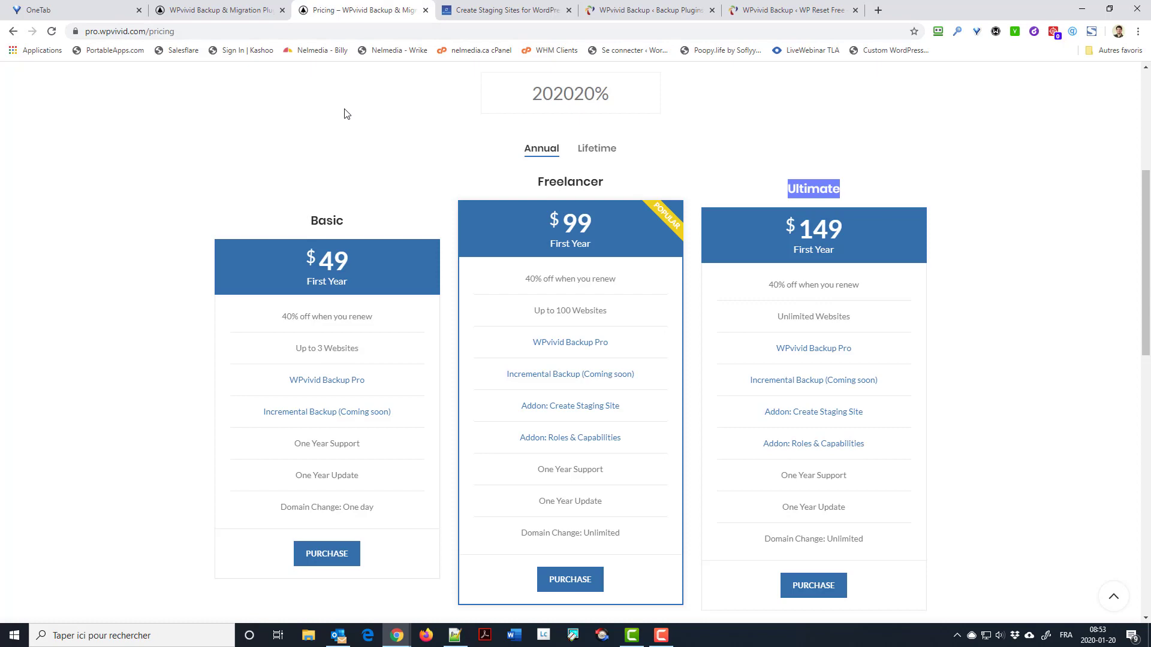
scroll(345, 113, "up", 4)
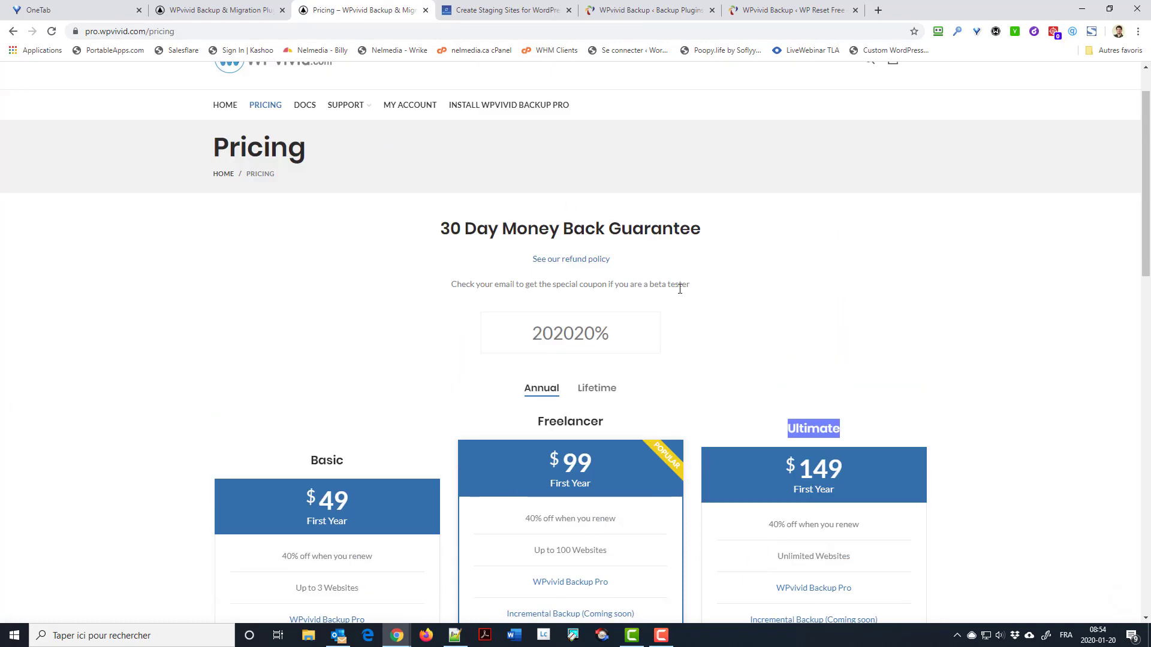
left_click_drag(694, 285, 644, 284)
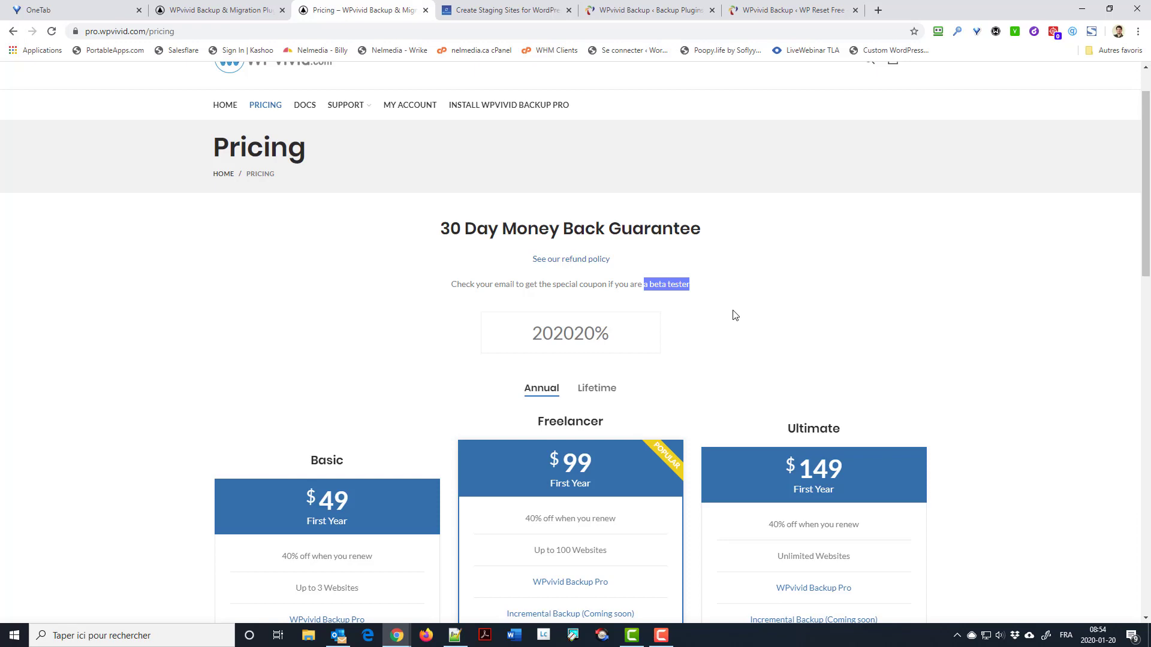
scroll(663, 353, "down", 2)
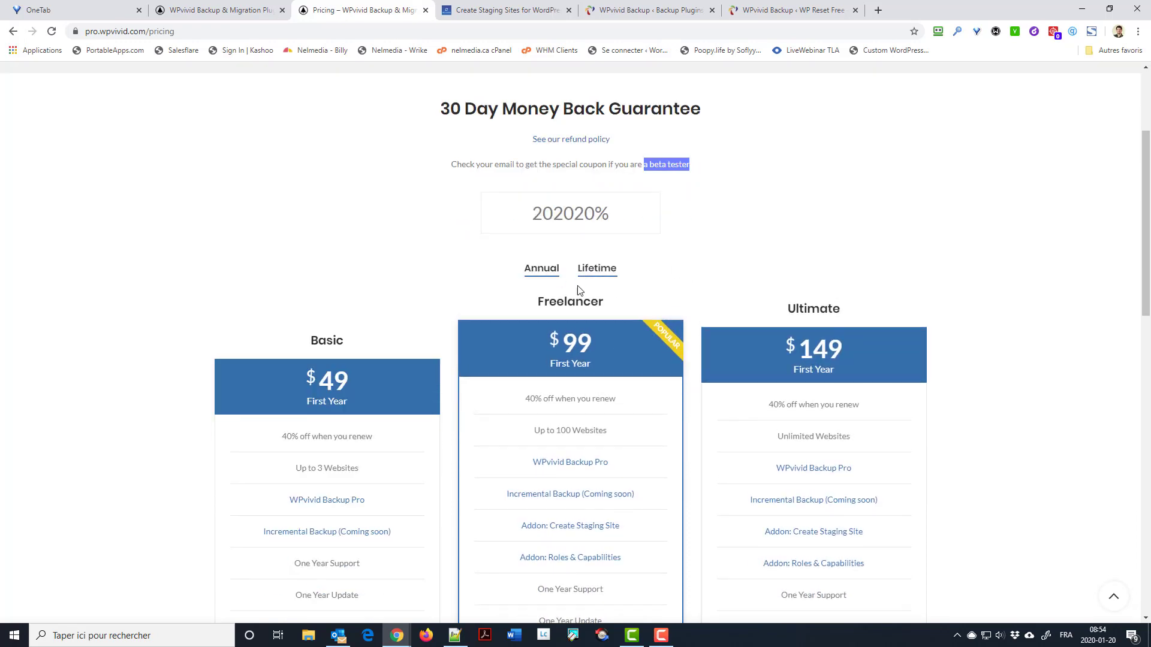
scroll(747, 264, "down", 2)
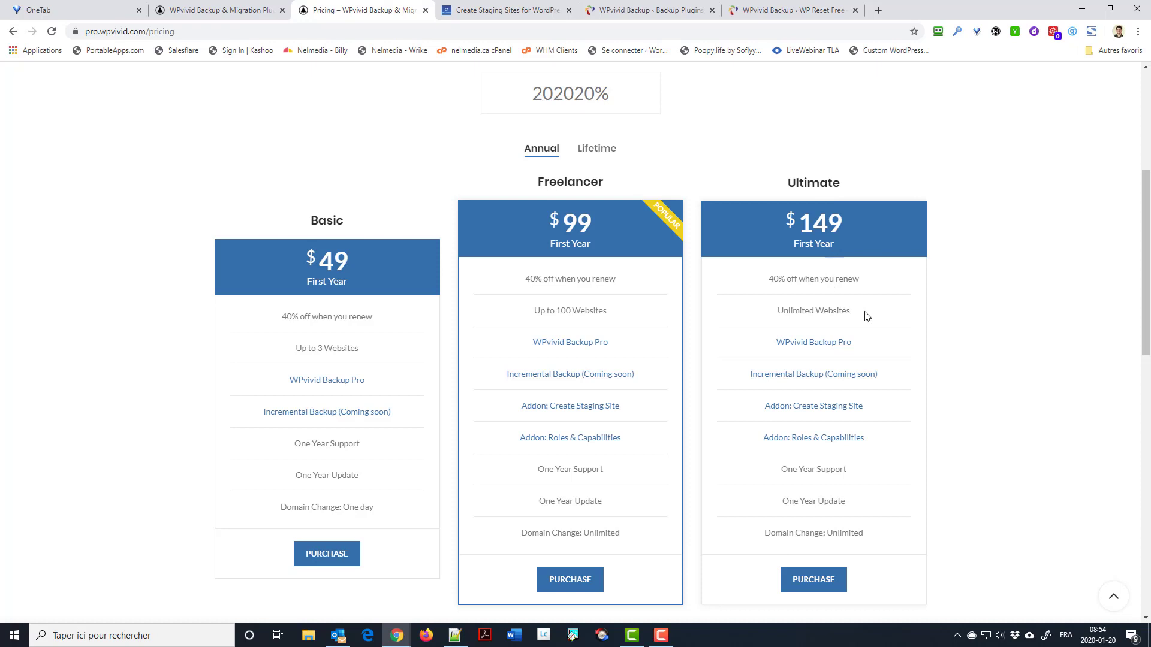
Step: Examine the annual Ultimate plan, highlighting its website allowance, renewal discount and first-year price
left_click_drag(865, 313, 772, 315)
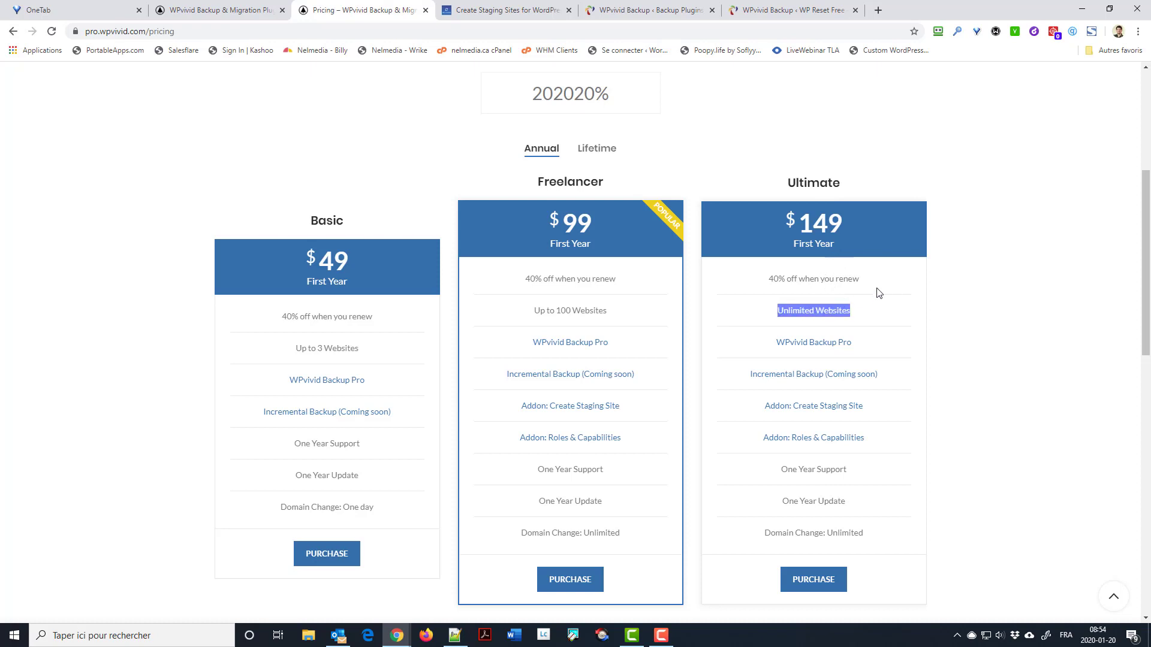
left_click_drag(876, 278, 951, 267)
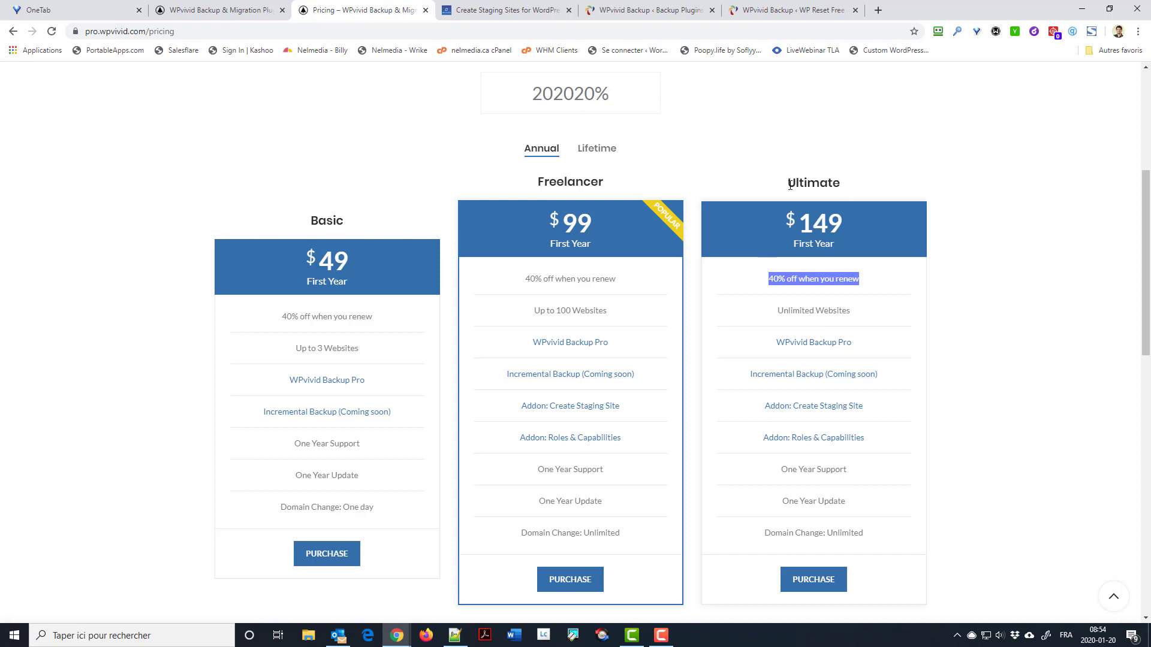
left_click_drag(847, 231, 780, 234)
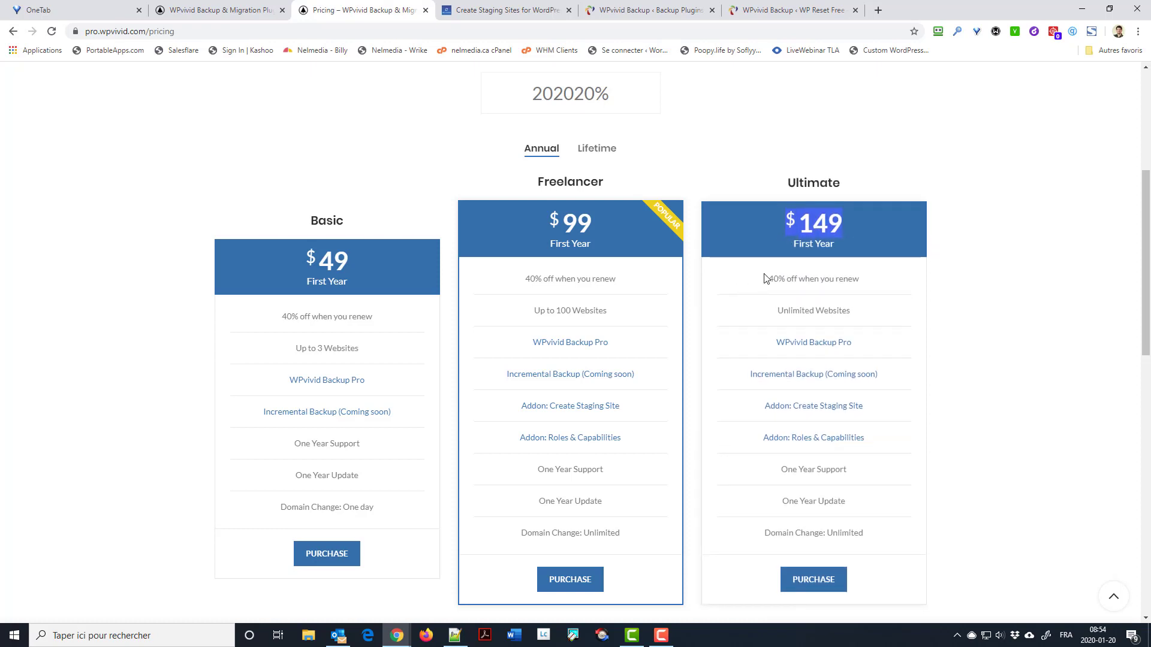
left_click_drag(765, 279, 788, 280)
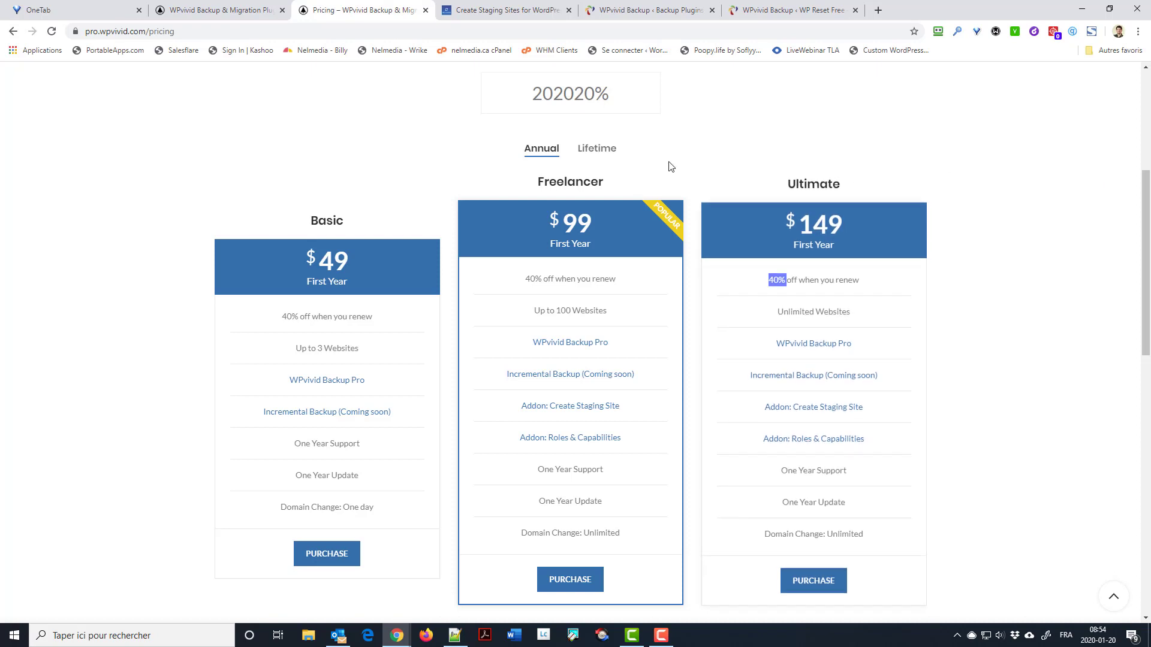
Step: Show the Lifetime pricing and highlight the Ultimate plan's website allowance and price
left_click(594, 150)
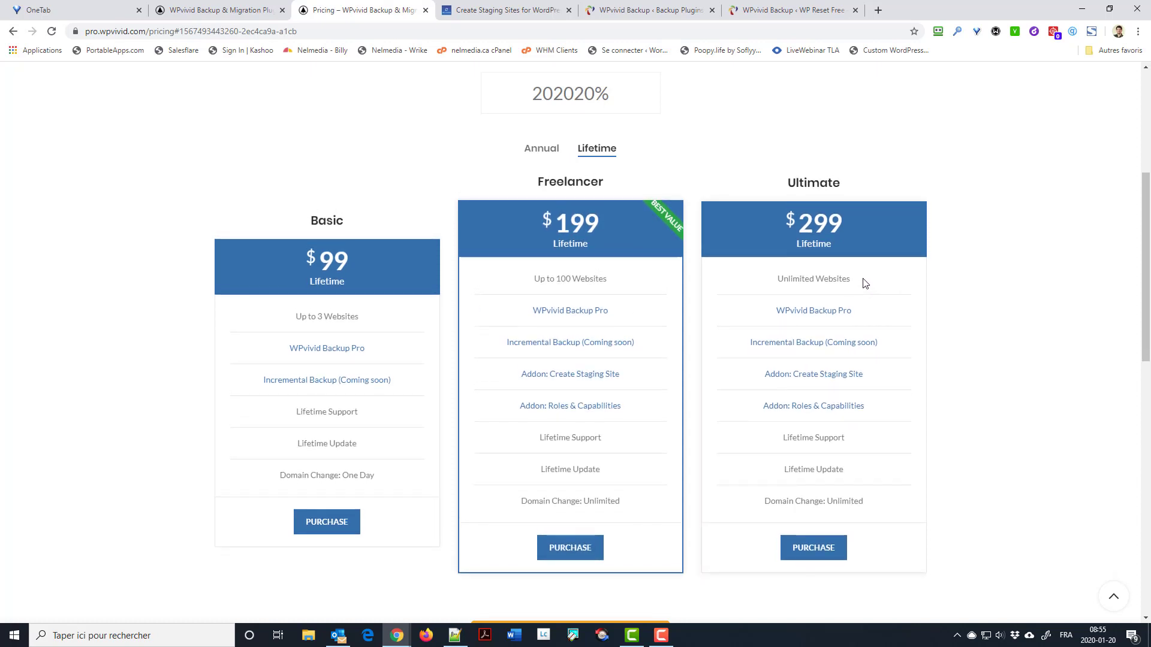
left_click_drag(864, 286, 770, 284)
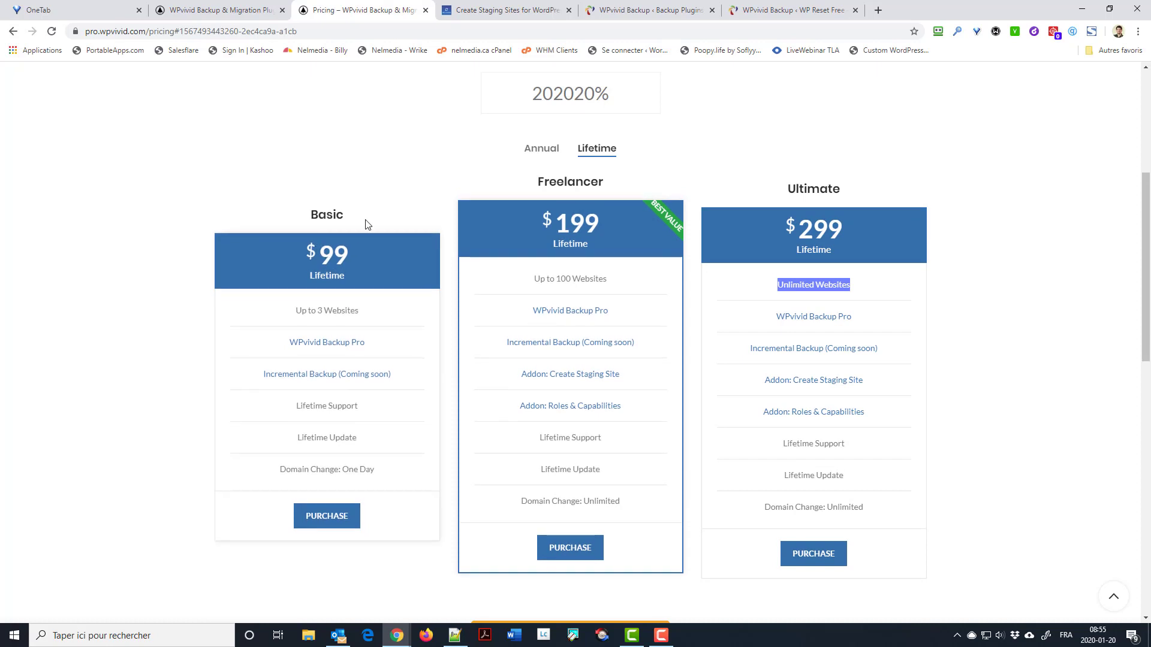
left_click_drag(850, 233, 781, 235)
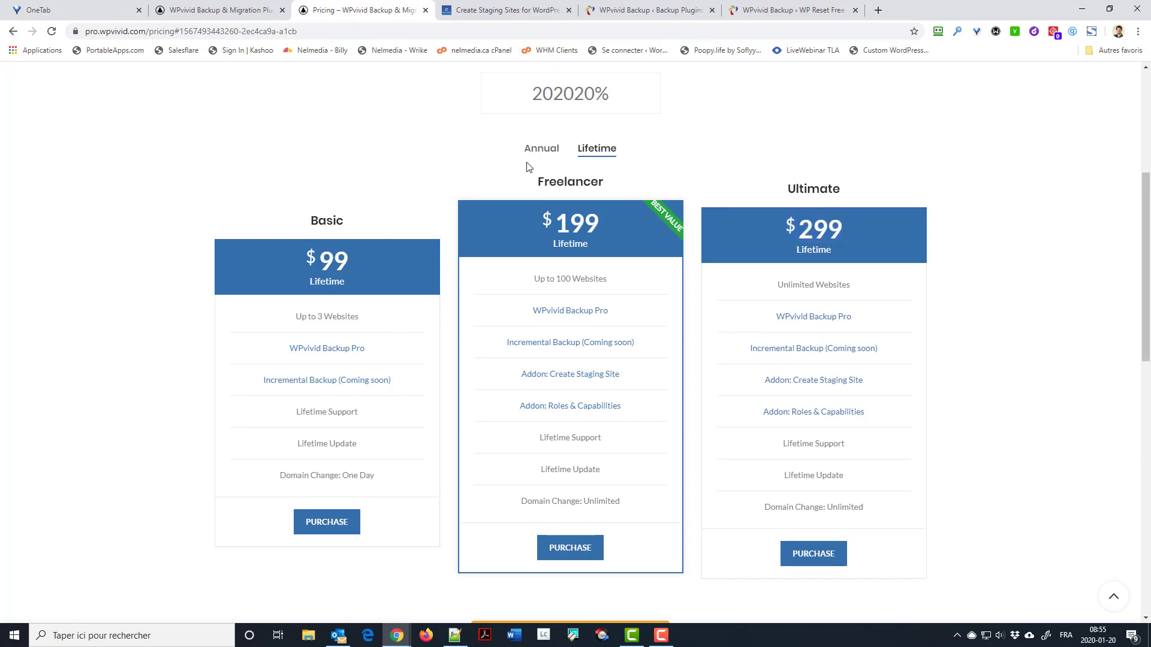
Step: Compare the Ultimate plan's Annual price and renewal discount with its Lifetime pricing, leaving the Lifetime plans displayed
left_click(541, 148)
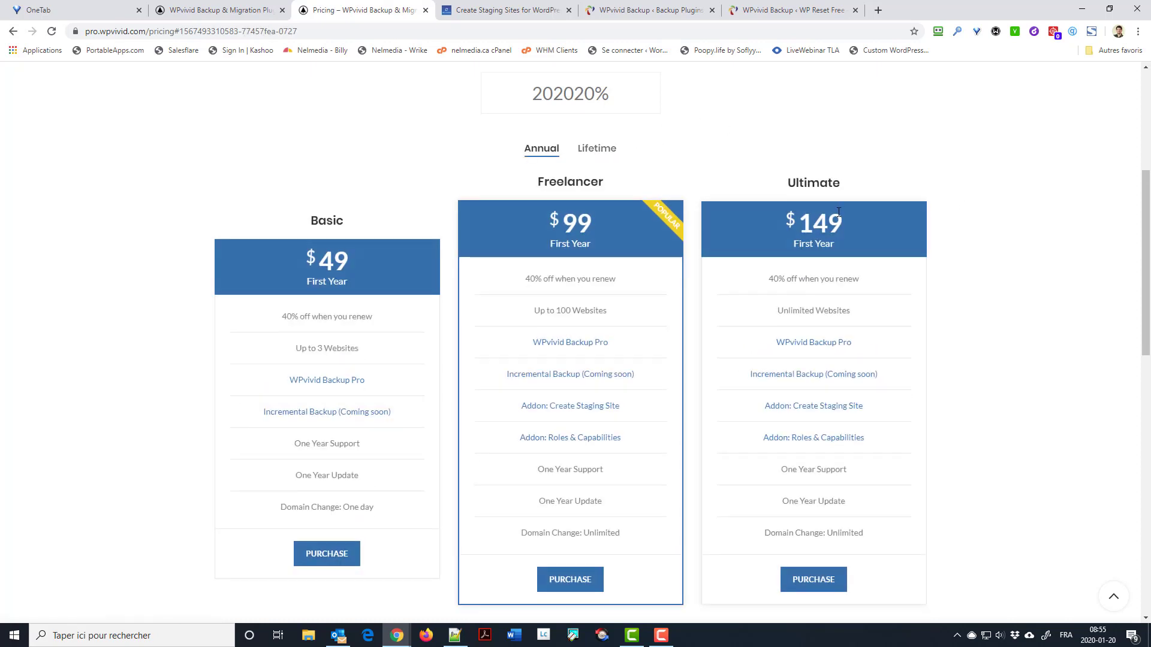
left_click_drag(839, 214, 790, 220)
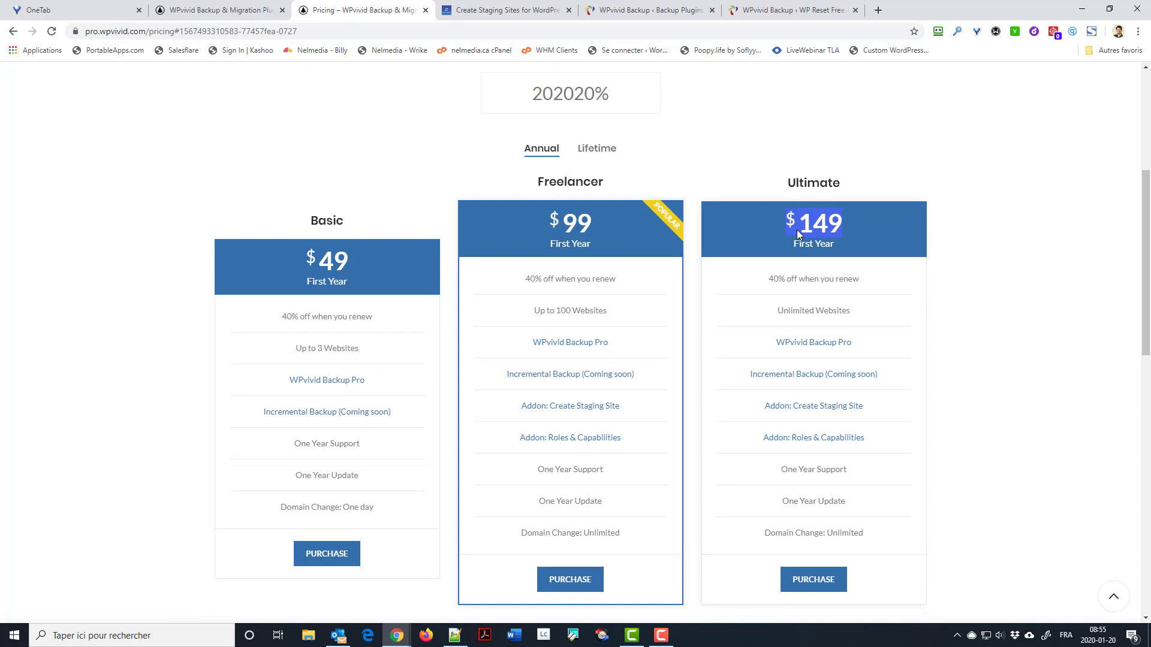
left_click_drag(767, 281, 788, 274)
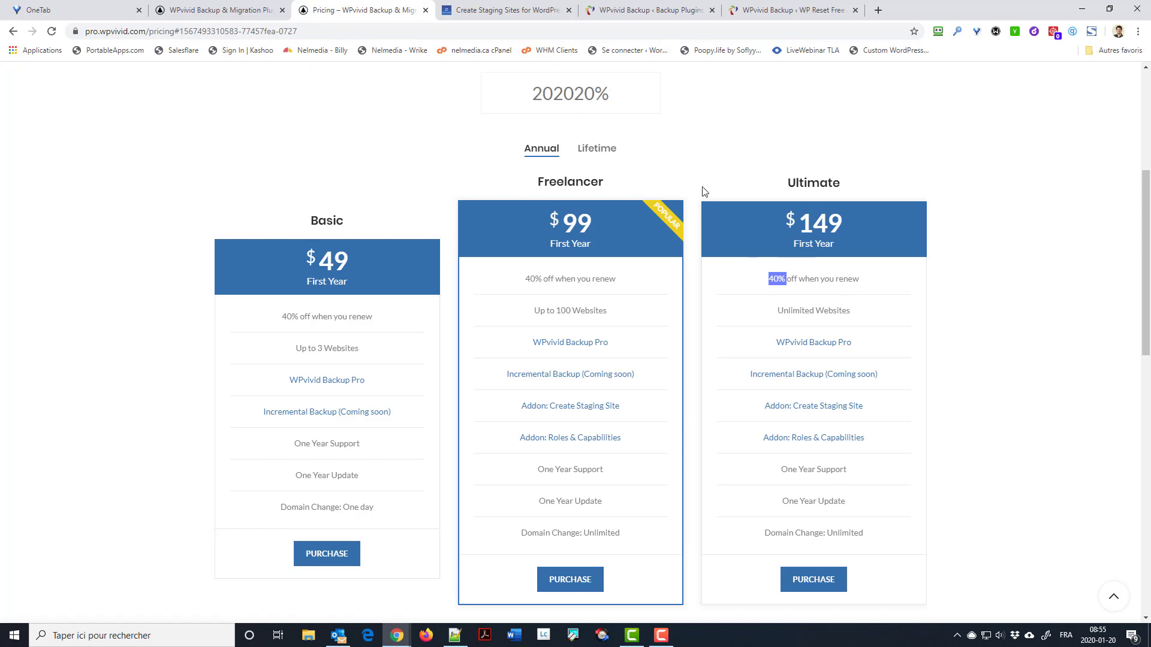
left_click(596, 148)
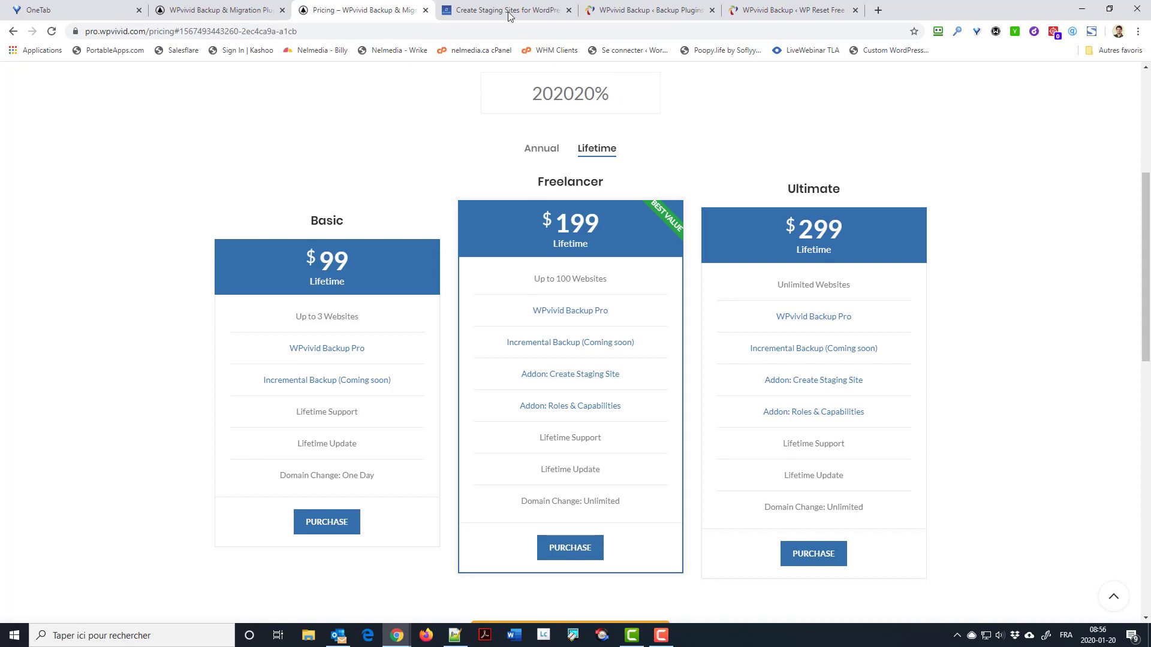
Step: Switch to the WPvivid Backup Pro admin page and arrange it side by side with the free WPvivid Backup Plugin page
left_click(634, 12)
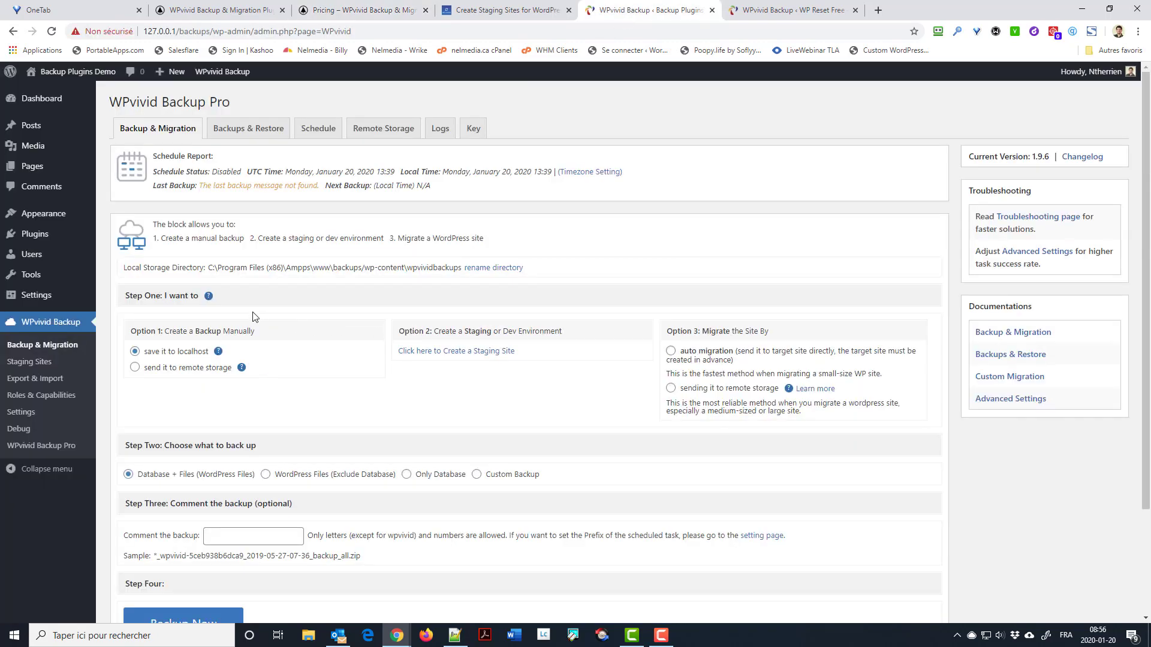
left_click_drag(754, 8, 463, 7)
left_click_drag(1143, 4, 1143, 4)
key("super+Right")
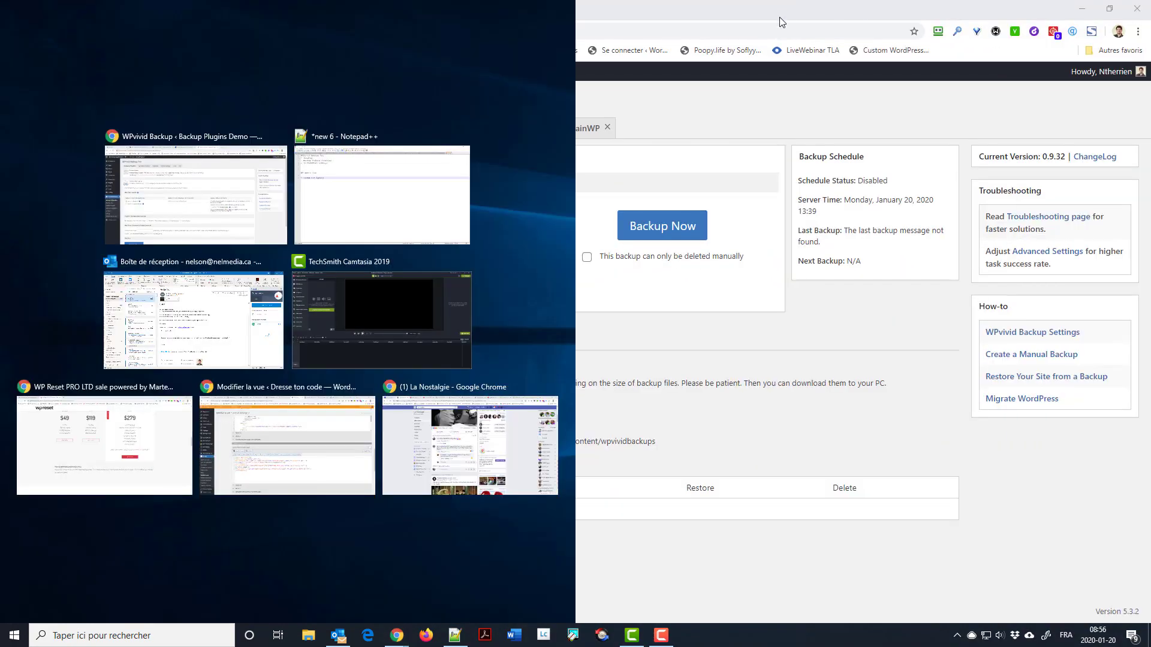
left_click(187, 216)
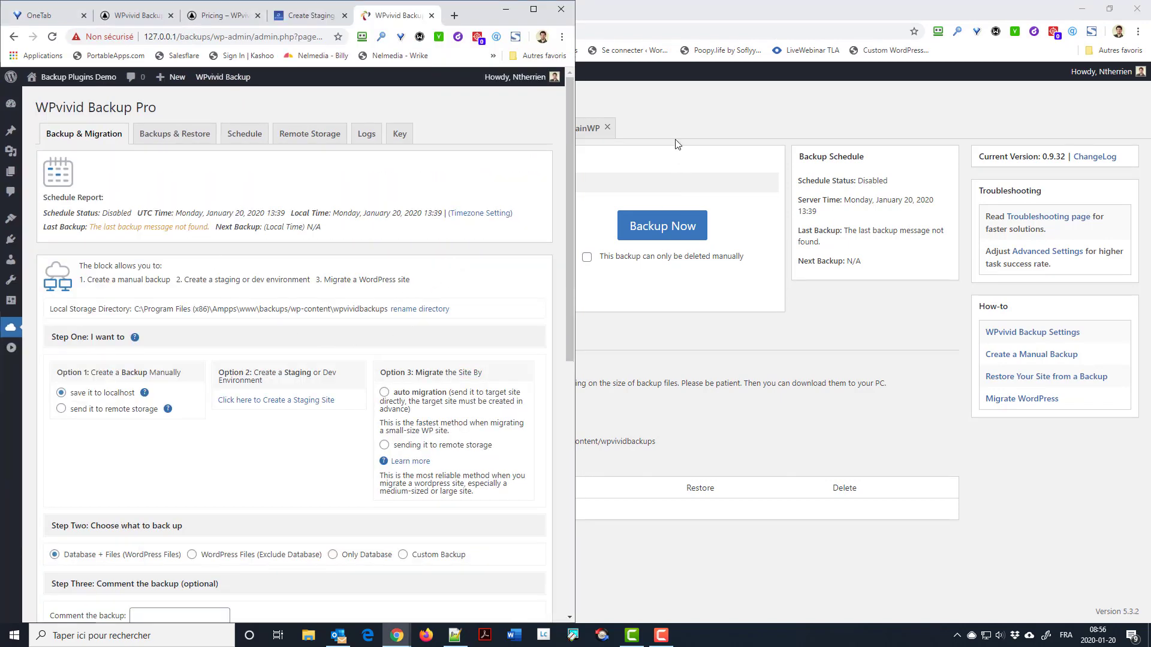
left_click_drag(671, 15, 1150, 37)
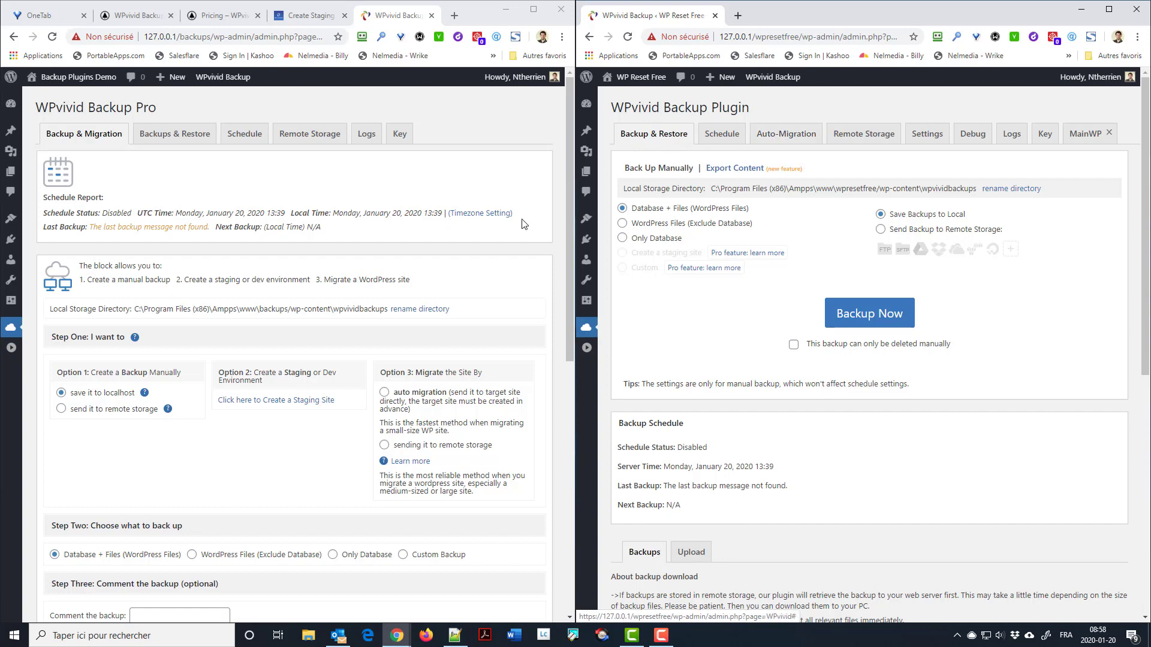
Step: Choose sending backups to remote storage in the free plugin and open its remote storage setup
scroll(189, 357, "down", 2)
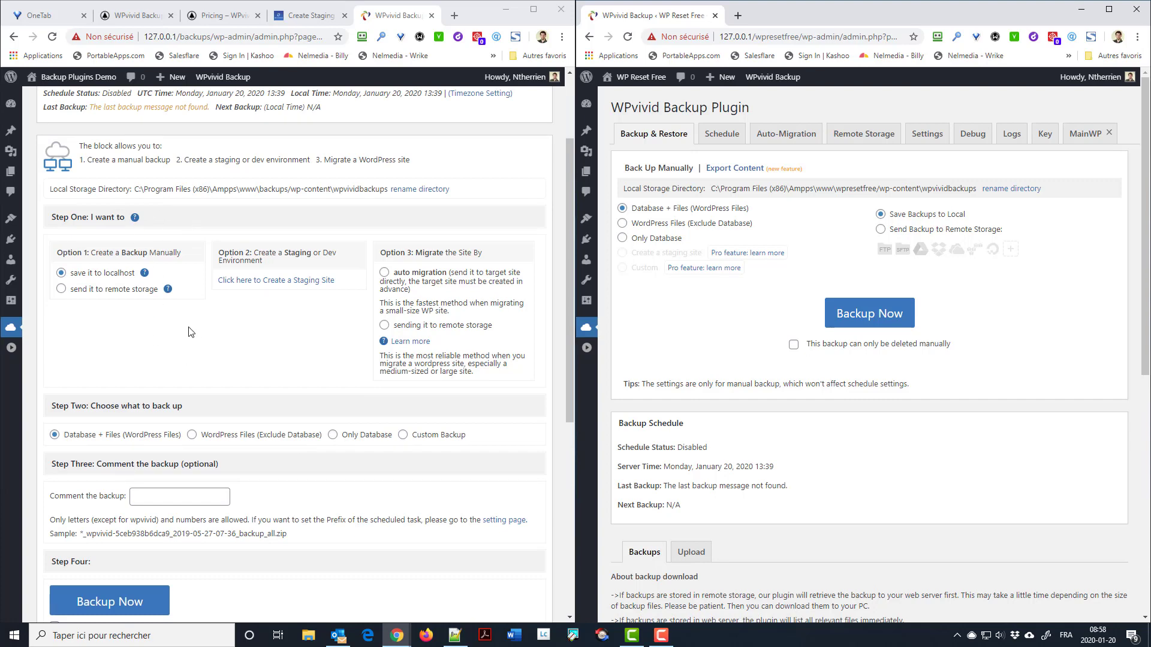
scroll(198, 333, "down", 1)
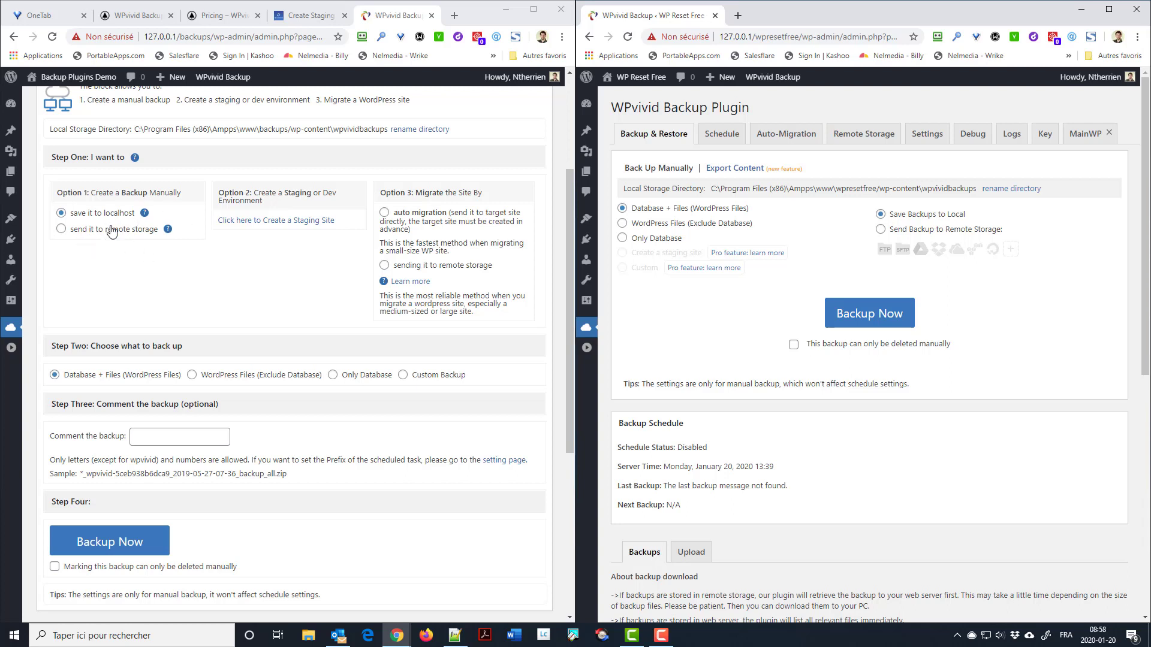
left_click(881, 231)
left_click(1005, 252)
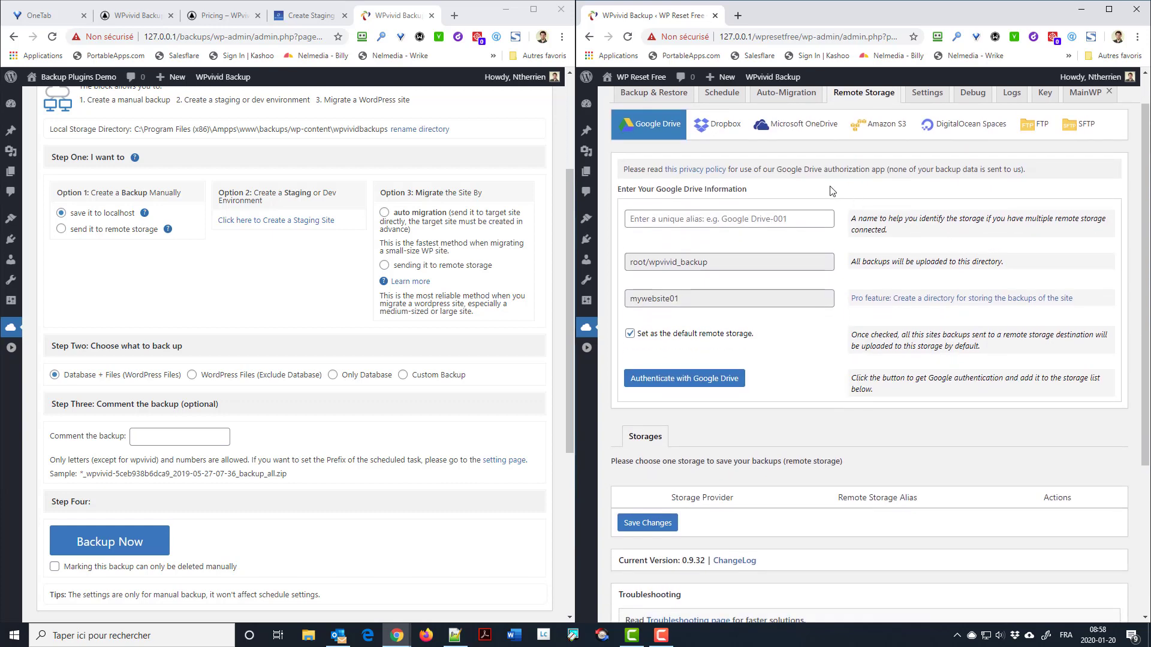
Step: Examine the free plugin's Google Drive, Dropbox and Microsoft OneDrive settings, and set its manual backup destination back to local
scroll(845, 161, "up", 1)
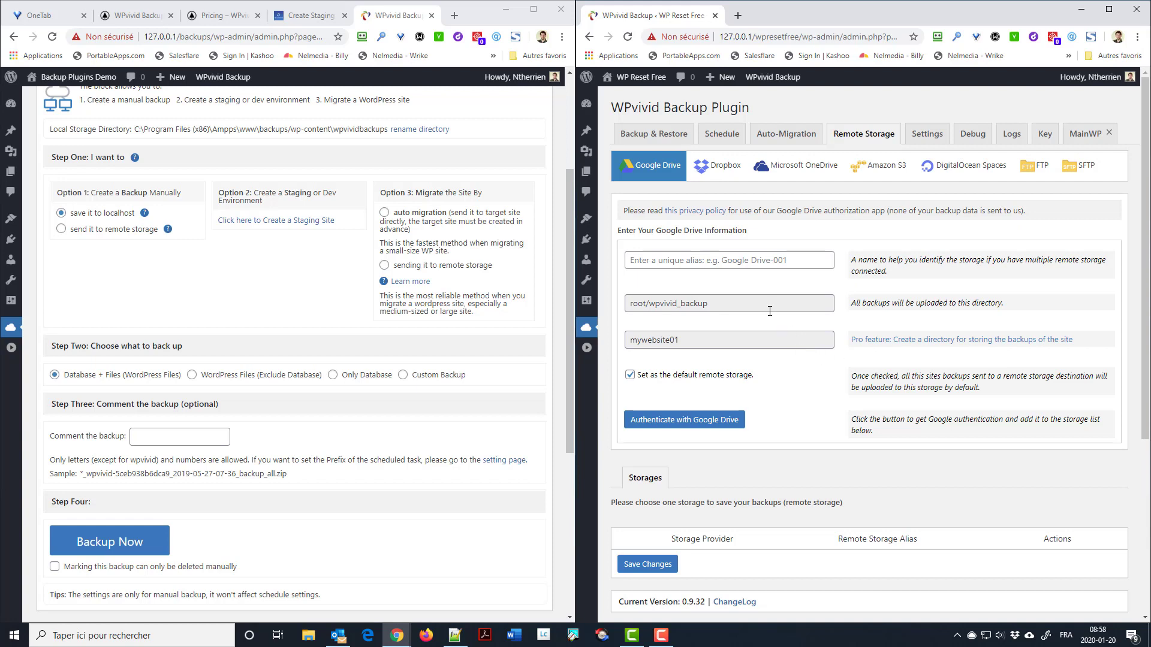
left_click(723, 166)
left_click(784, 171)
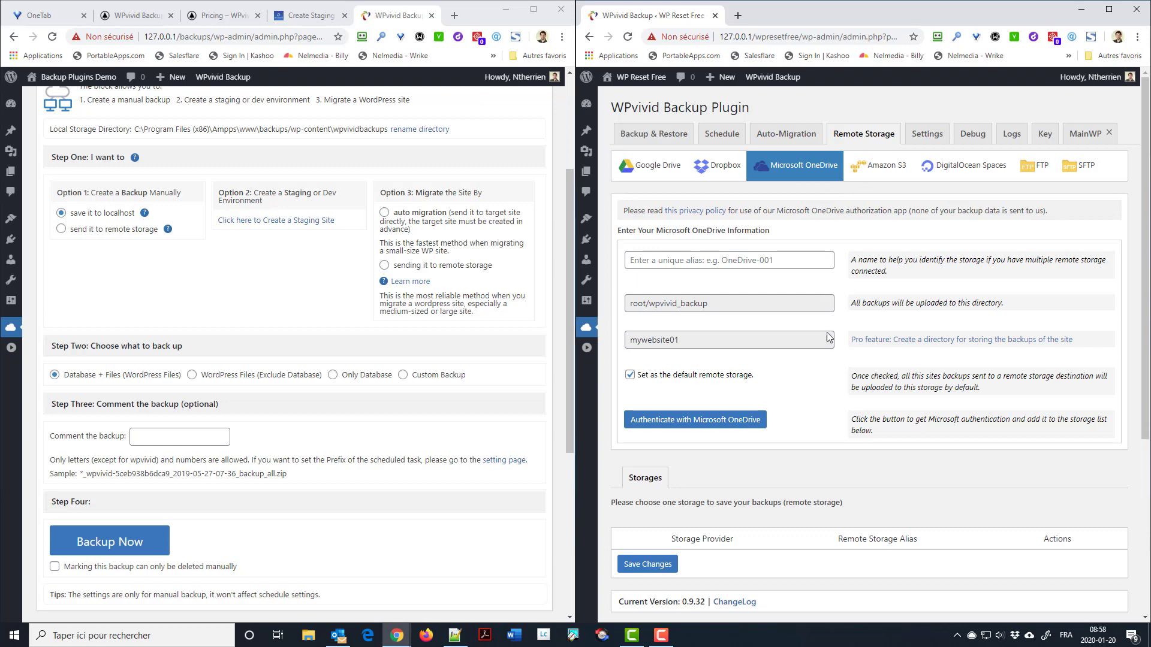
left_click(654, 168)
left_click(653, 133)
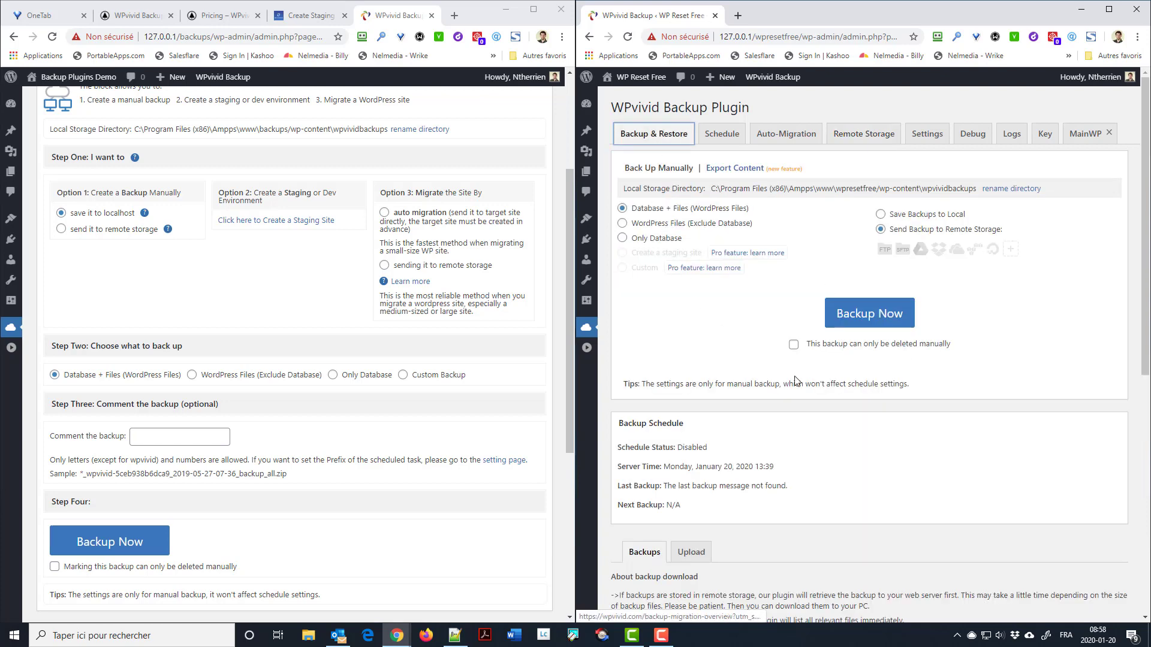
left_click(915, 217)
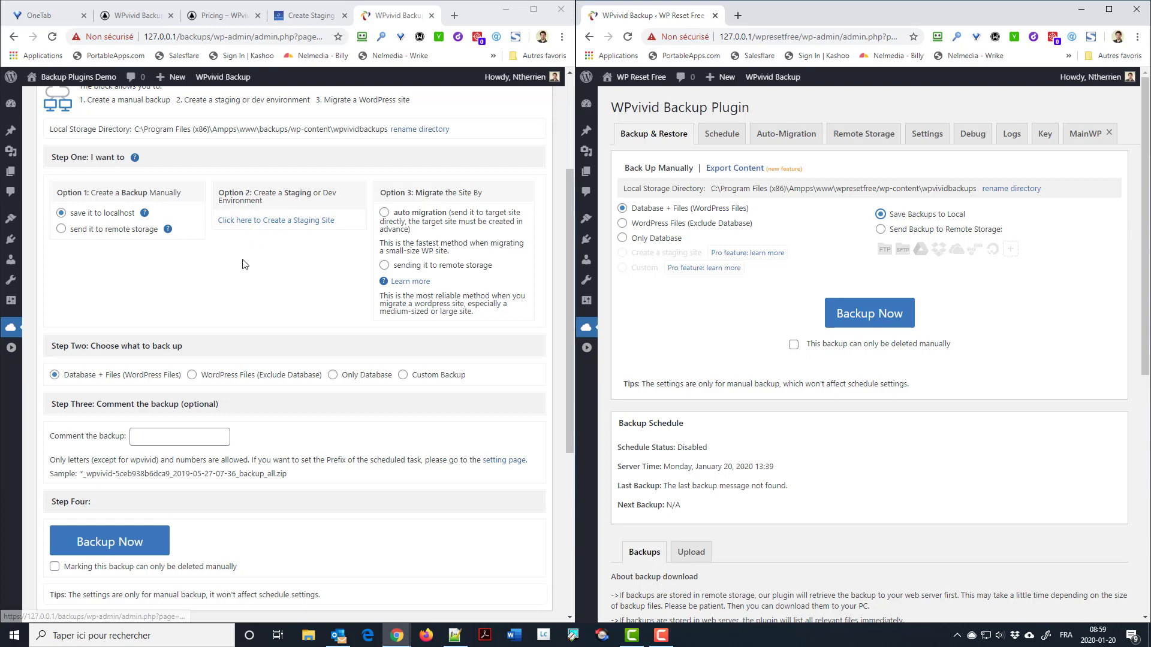
Step: In the Pro plugin, show the auto migration option and try migrating by sending the site to remote storage
scroll(228, 251, "up", 3)
scroll(185, 297, "down", 8)
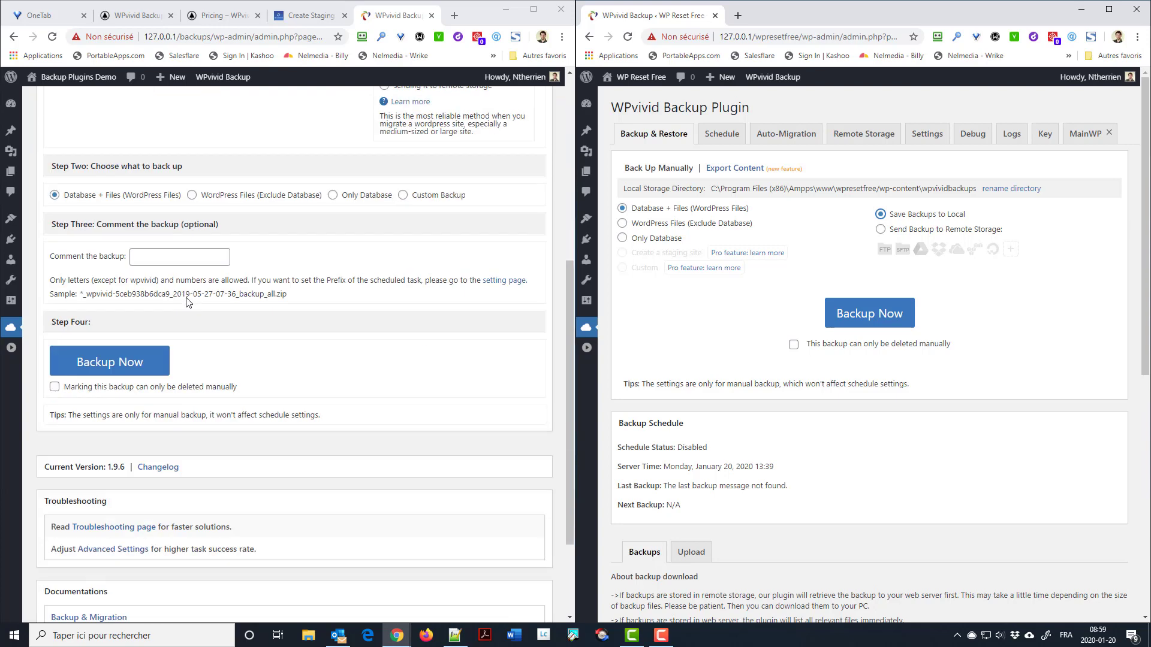
scroll(187, 307, "up", 8)
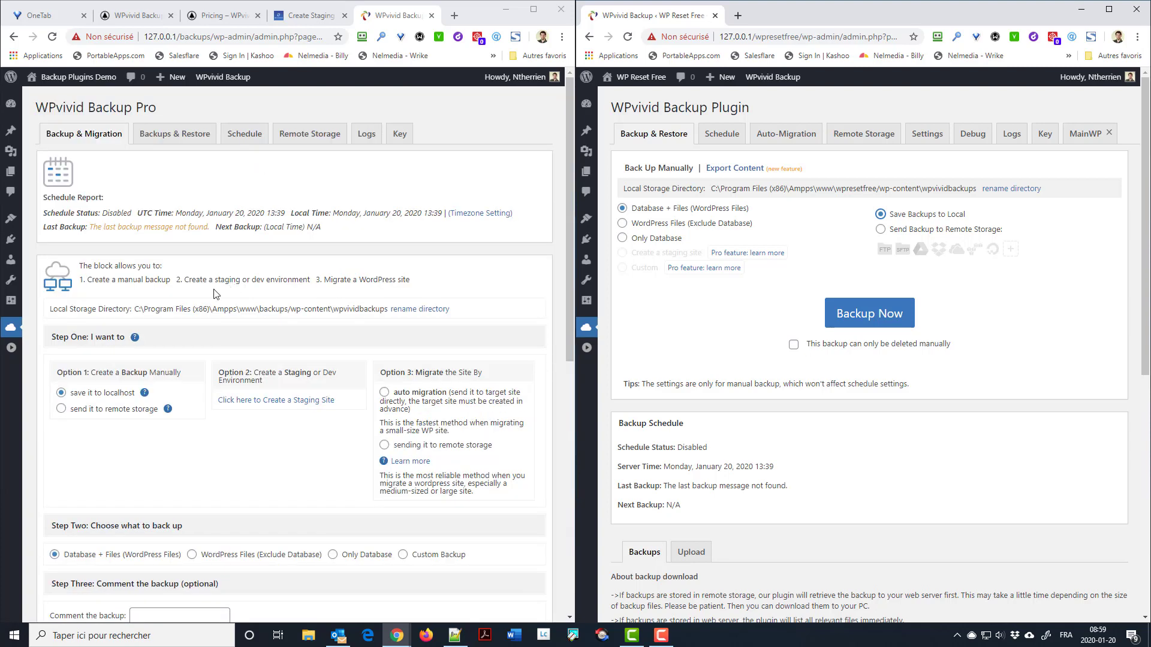
mouse_move(14, 328)
scroll(419, 250, "down", 4)
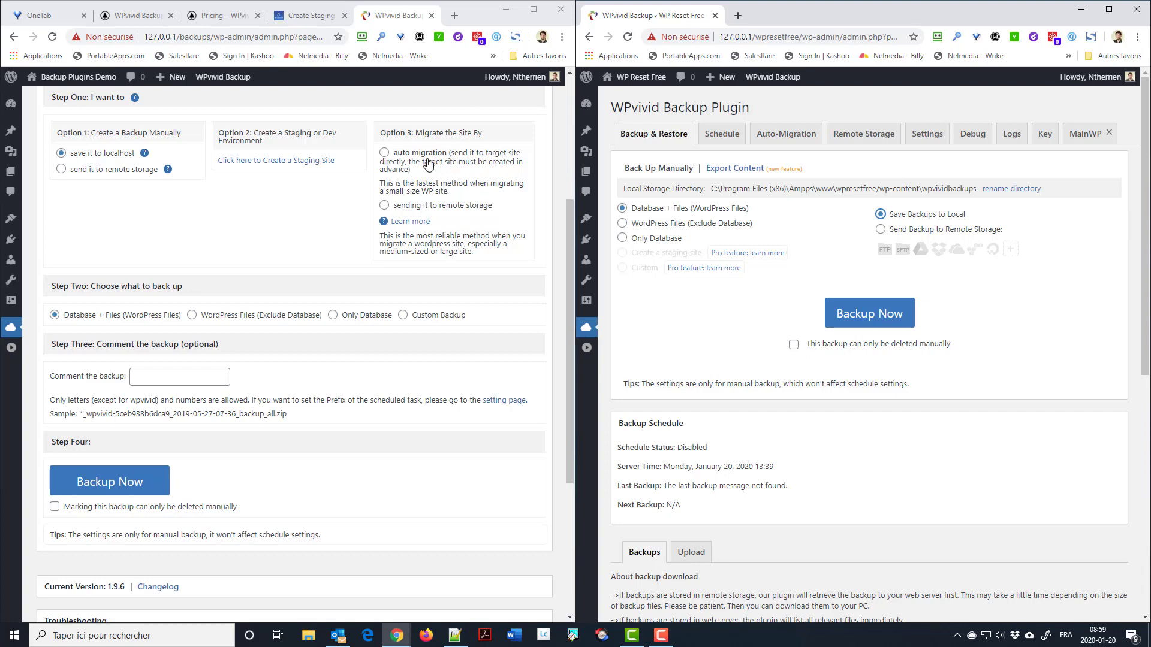
left_click(384, 153)
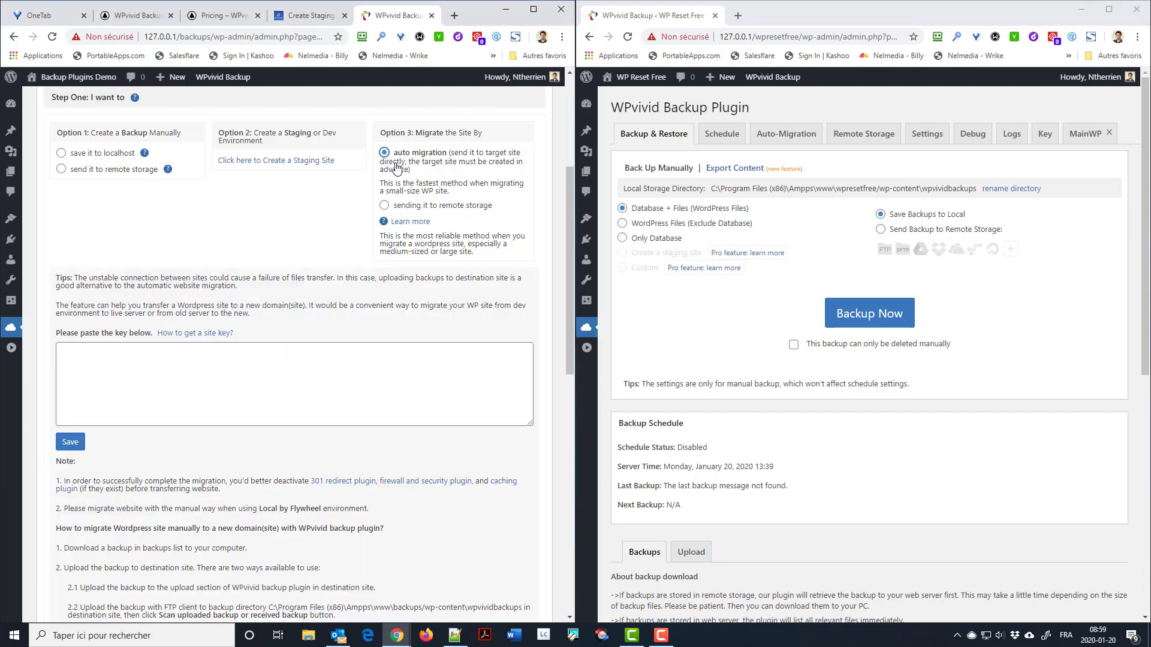
left_click(385, 205)
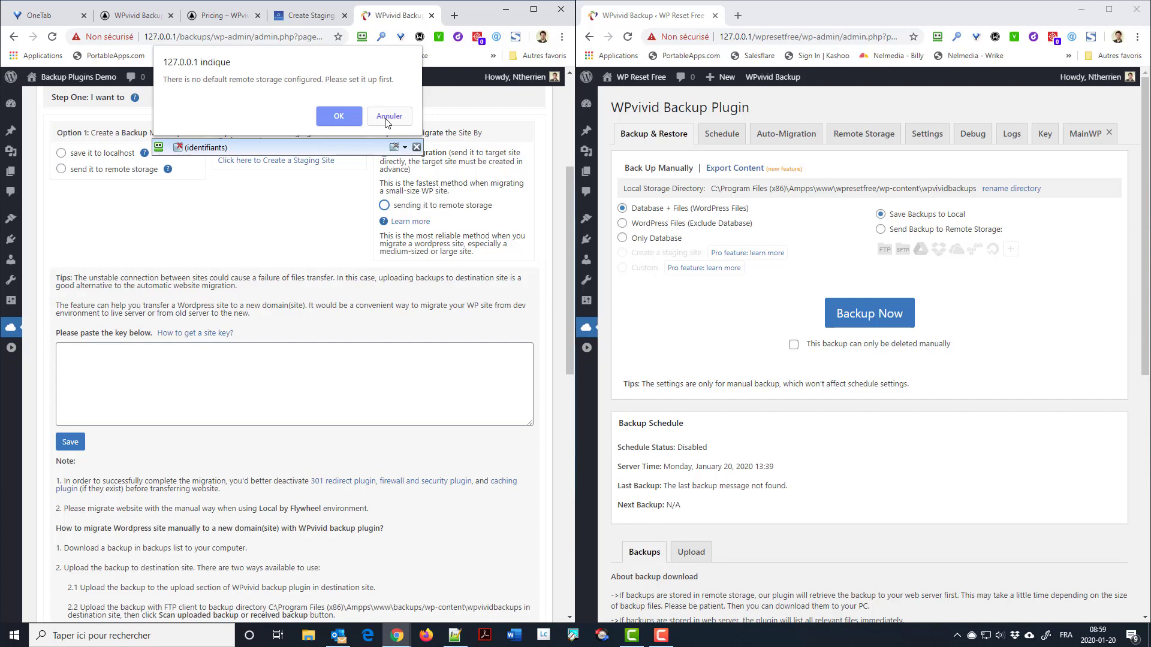
left_click(388, 117)
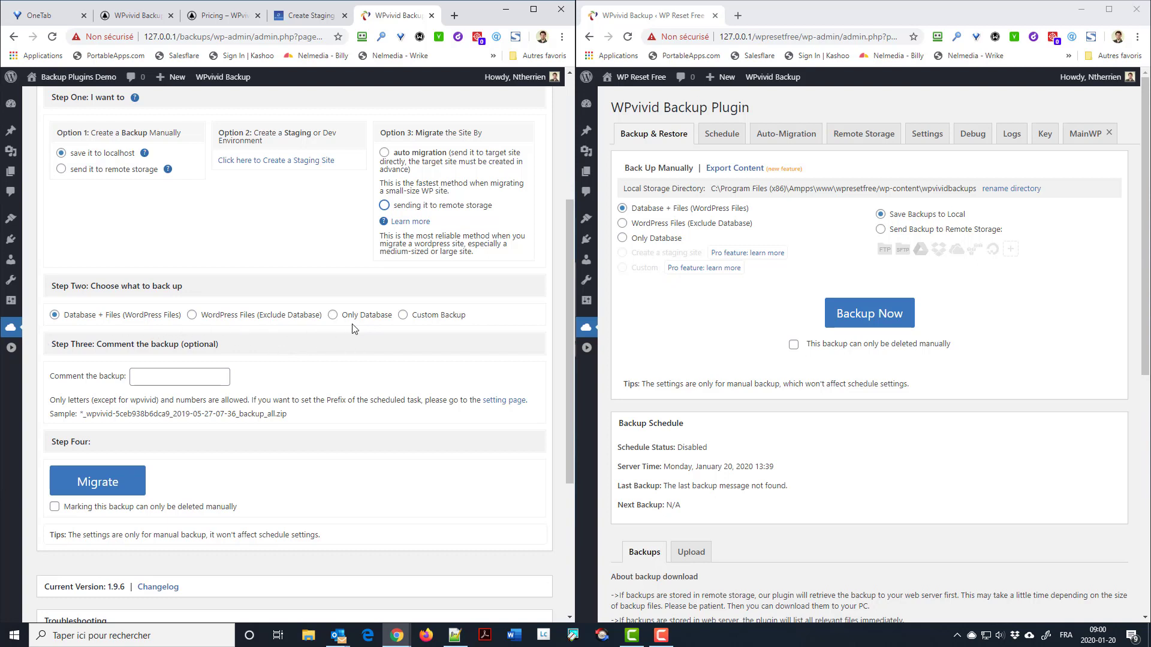
Step: Choose Custom Backup in the Pro plugin and try excluding and re-including WordPress Core
left_click(402, 315)
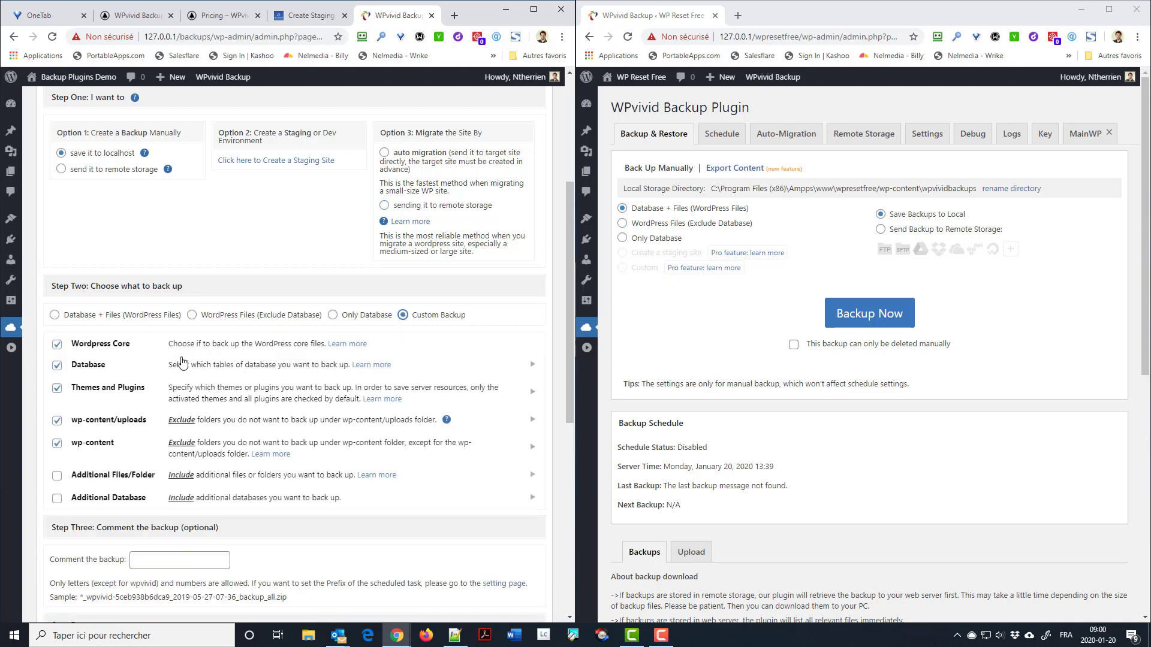
left_click(58, 345)
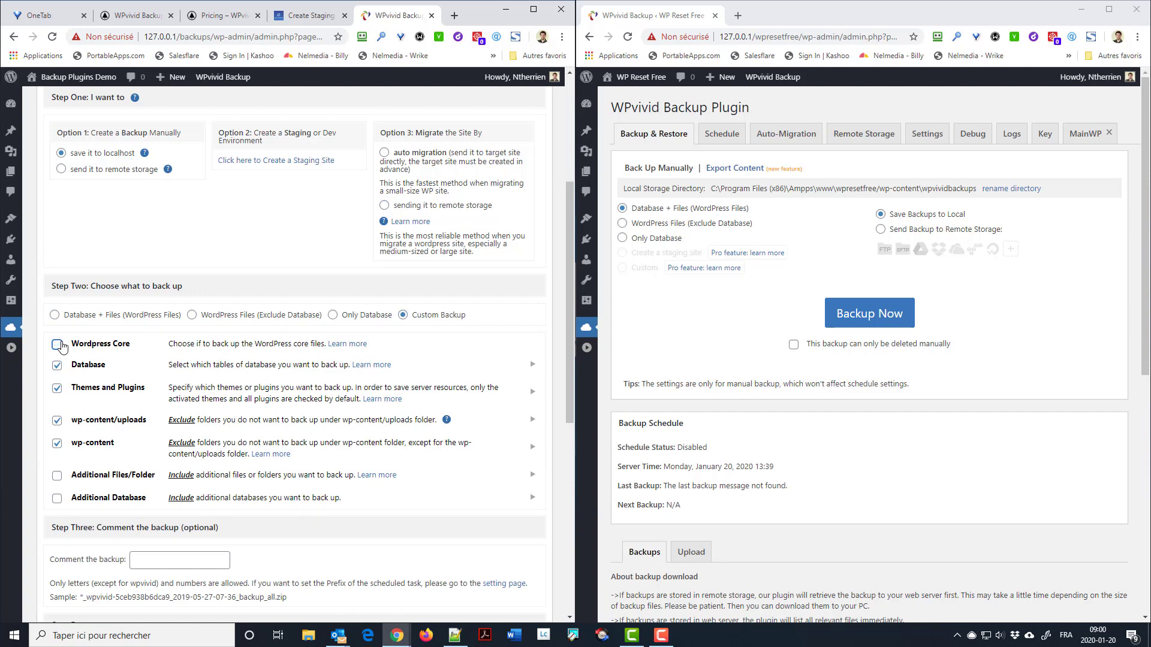
left_click(58, 345)
Step: Inspect the wp-content/uploads folder exclusion options, and return the backup content to Database + Files (WordPress Files)
left_click(191, 422)
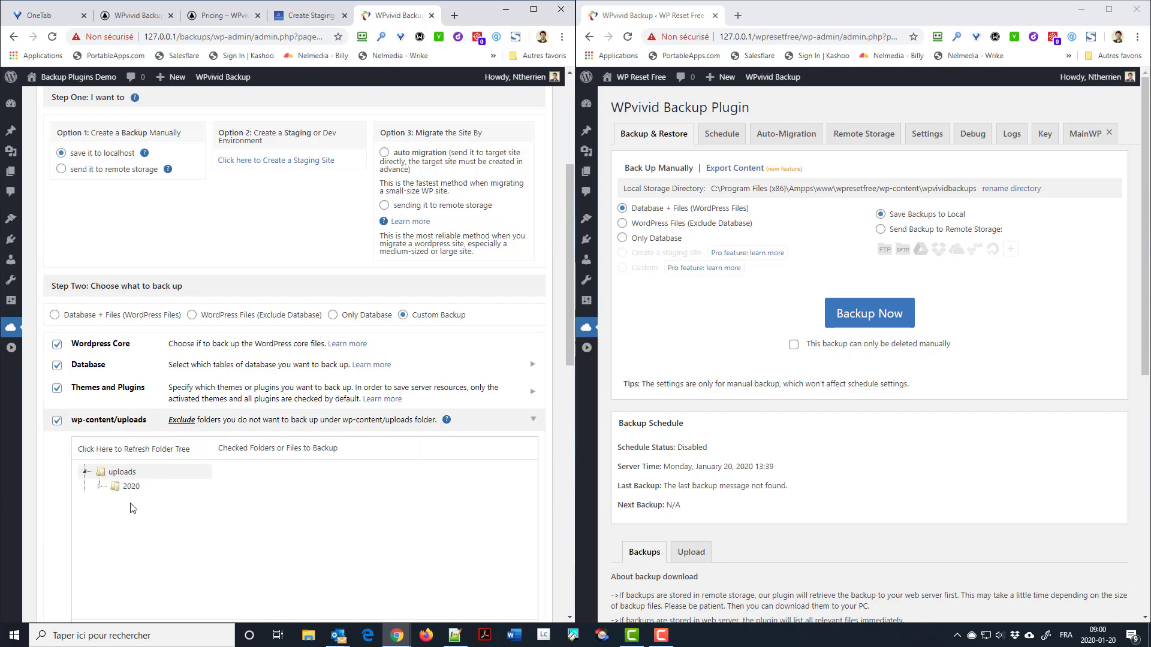
scroll(144, 509, "down", 1)
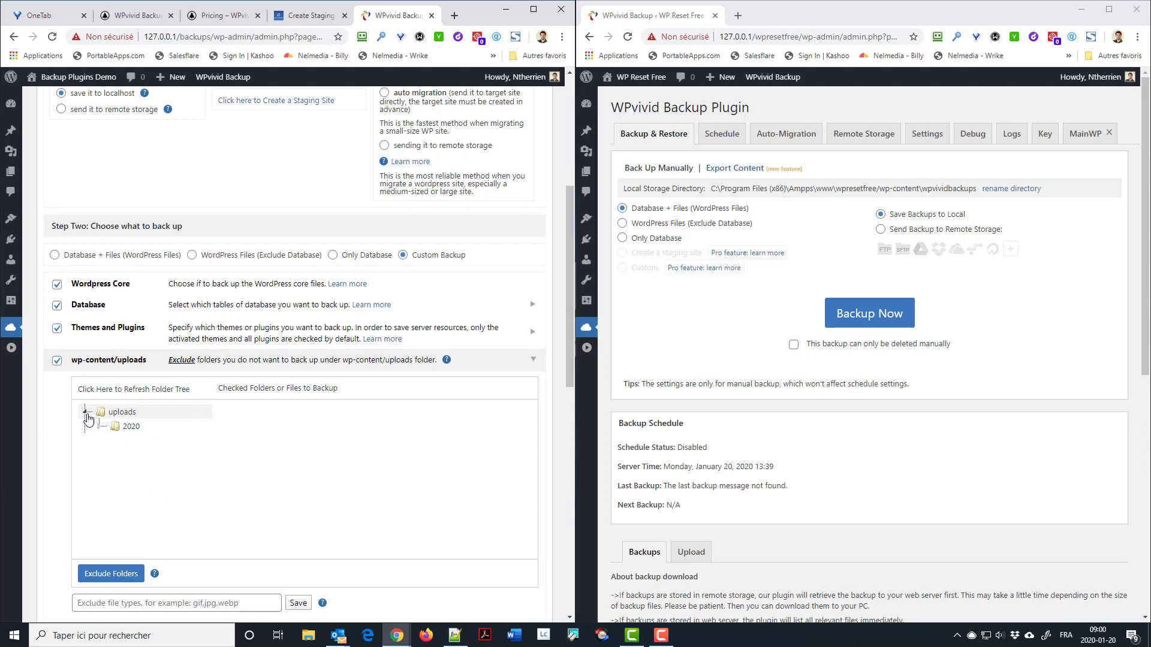
left_click(533, 359)
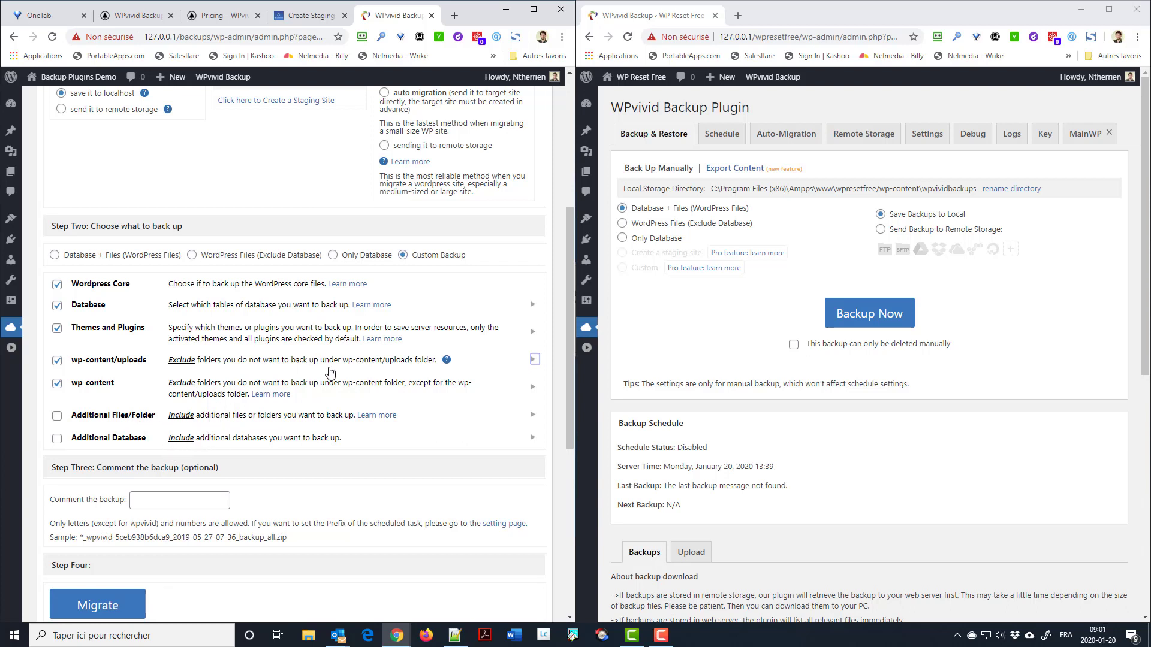
left_click(85, 255)
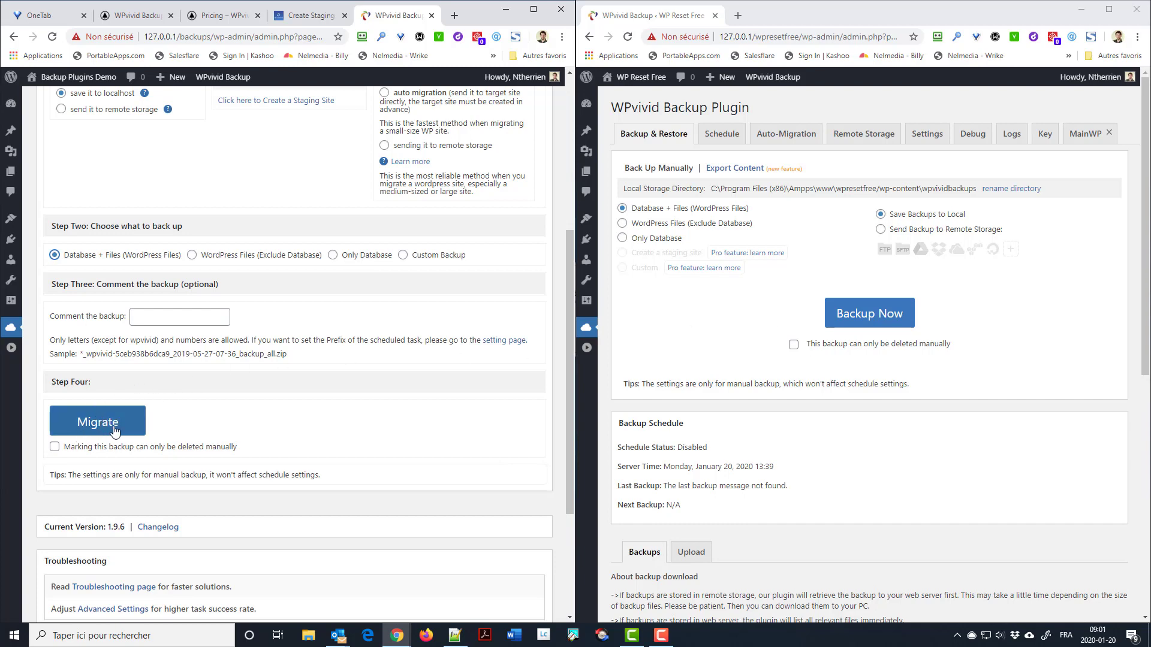
Step: Try to set the Pro plugin's manual backup to be sent to remote storage
scroll(288, 320, "up", 2)
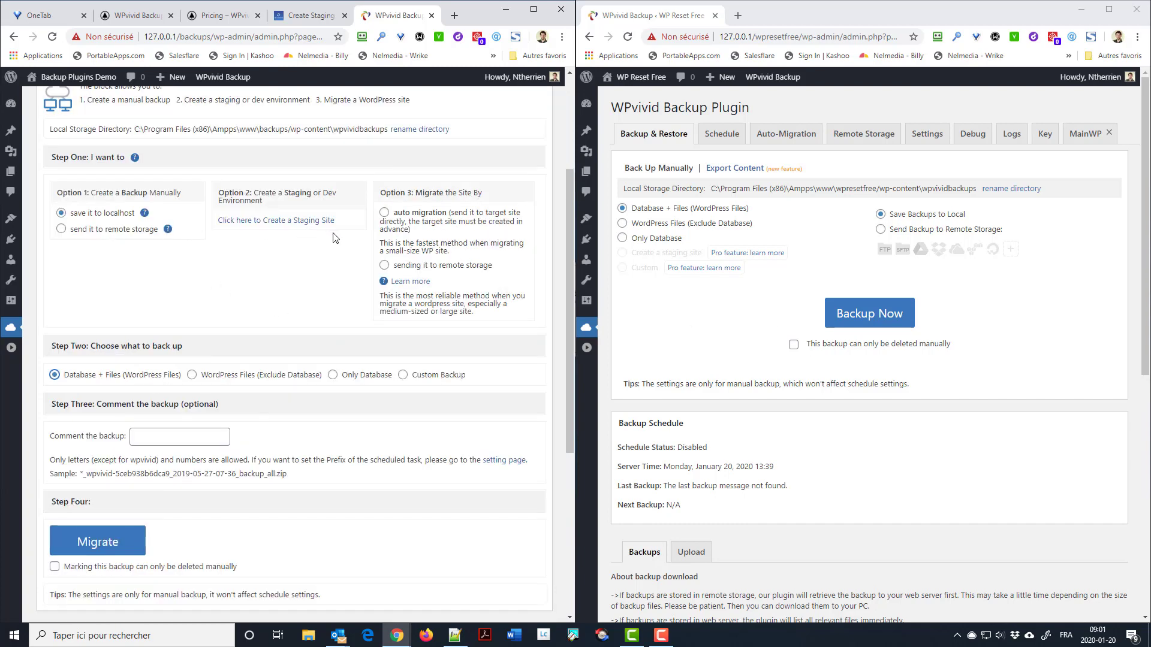
left_click(79, 234)
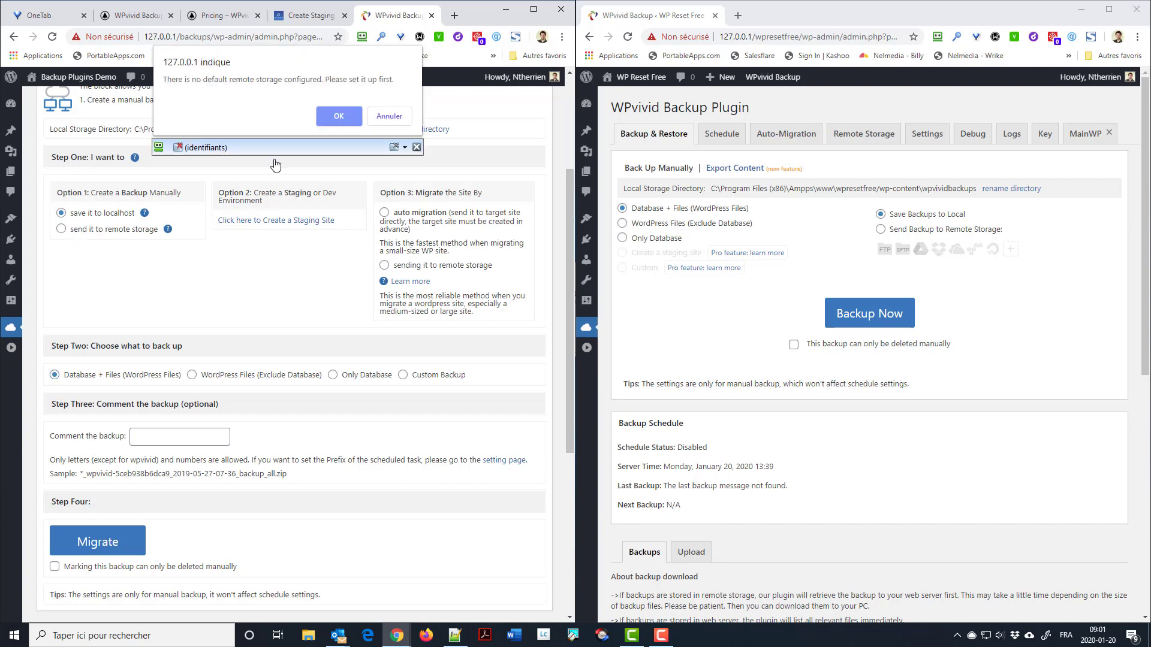
left_click(363, 107)
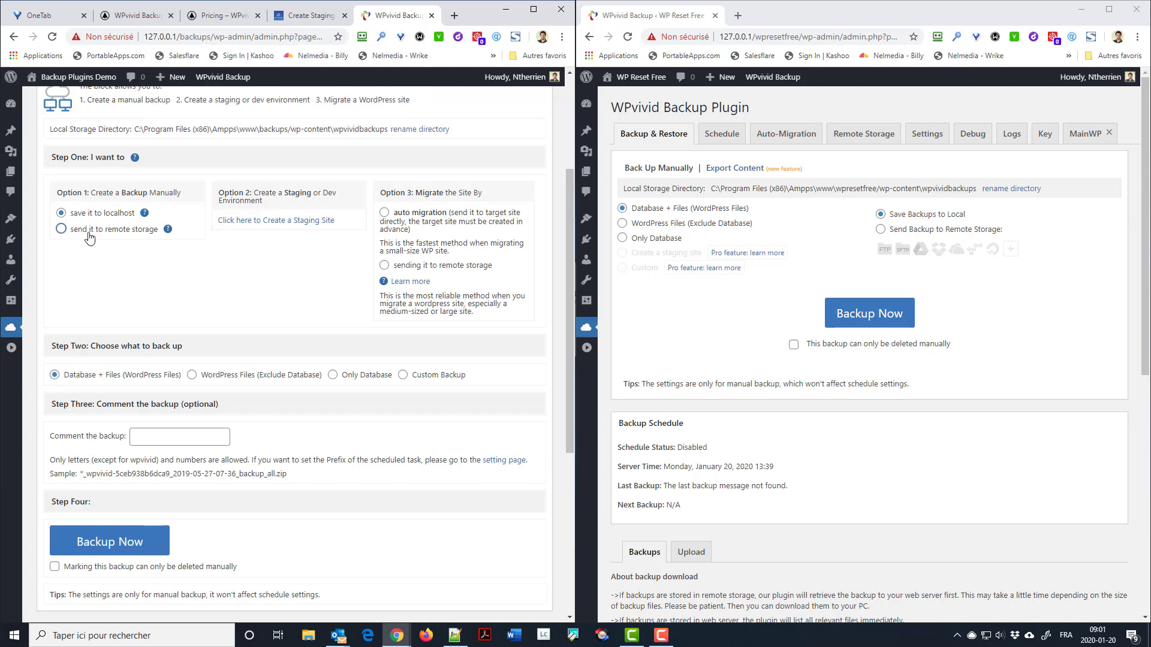
Step: Compare the remaining Pro Backup & Migration sections with the free plugin's backup schedule and backups list
scroll(263, 426, "down", 1)
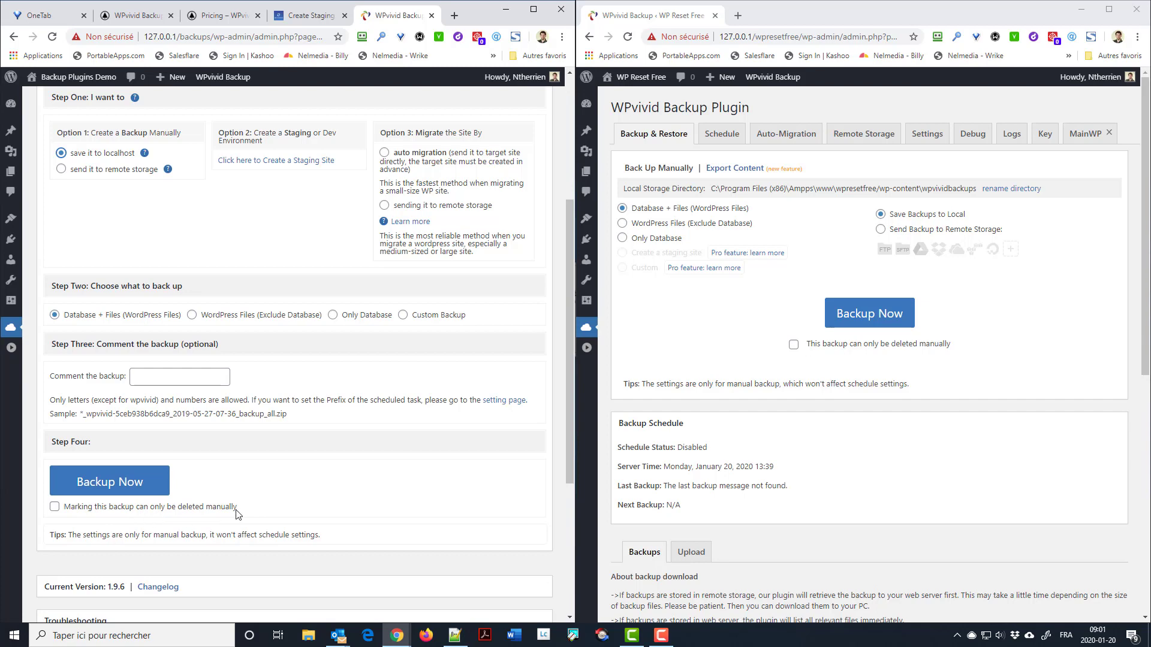
scroll(437, 419, "down", 4)
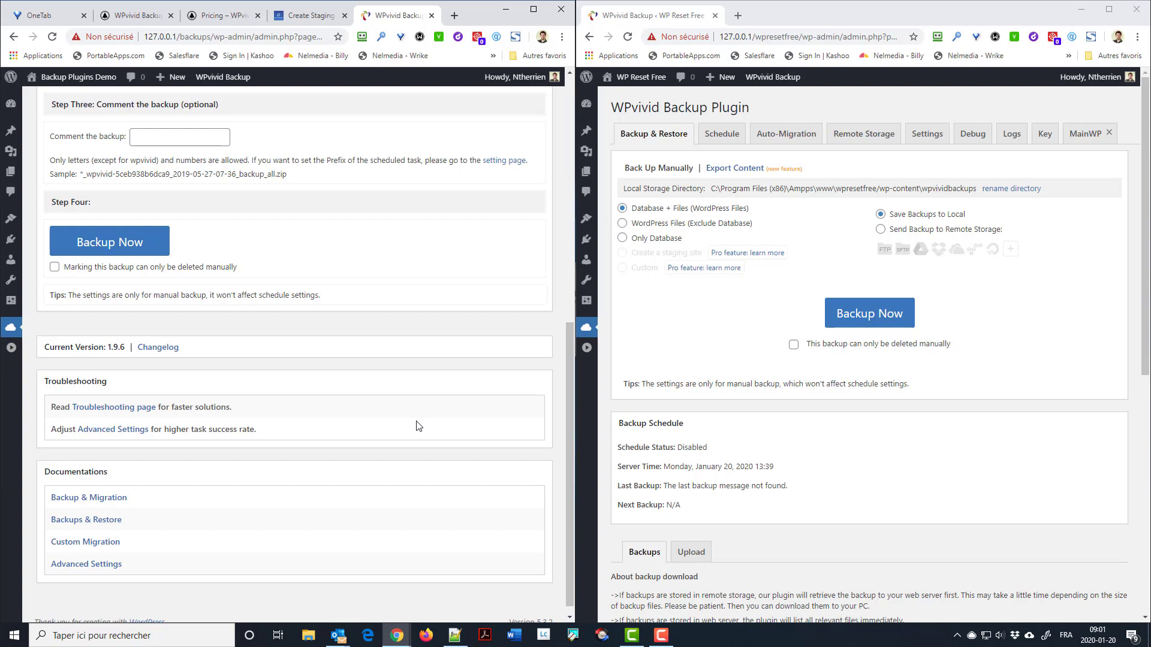
scroll(434, 416, "up", 7)
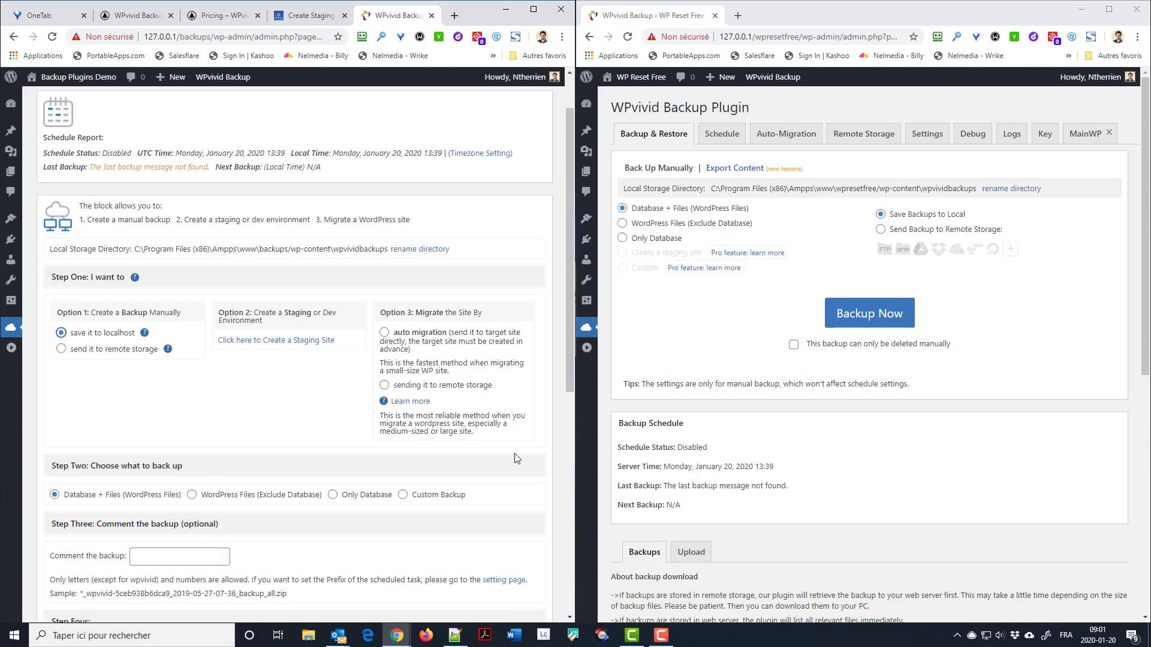
scroll(411, 429, "down", 7)
scroll(659, 338, "down", 5)
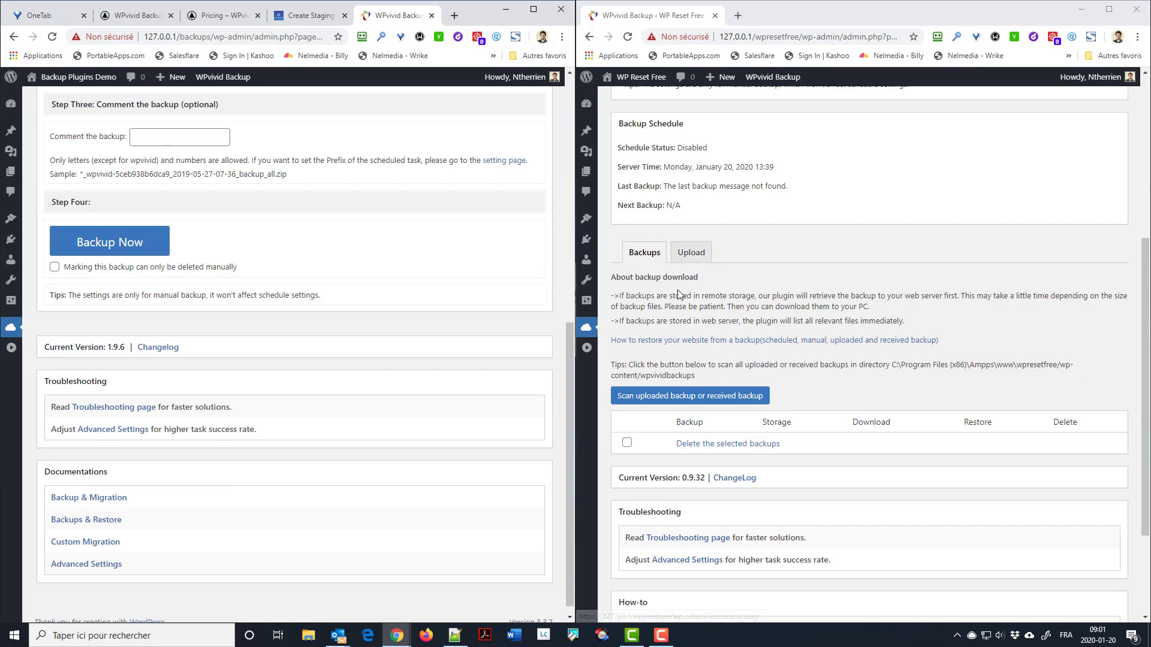
scroll(679, 294, "down", 1)
scroll(236, 365, "up", 8)
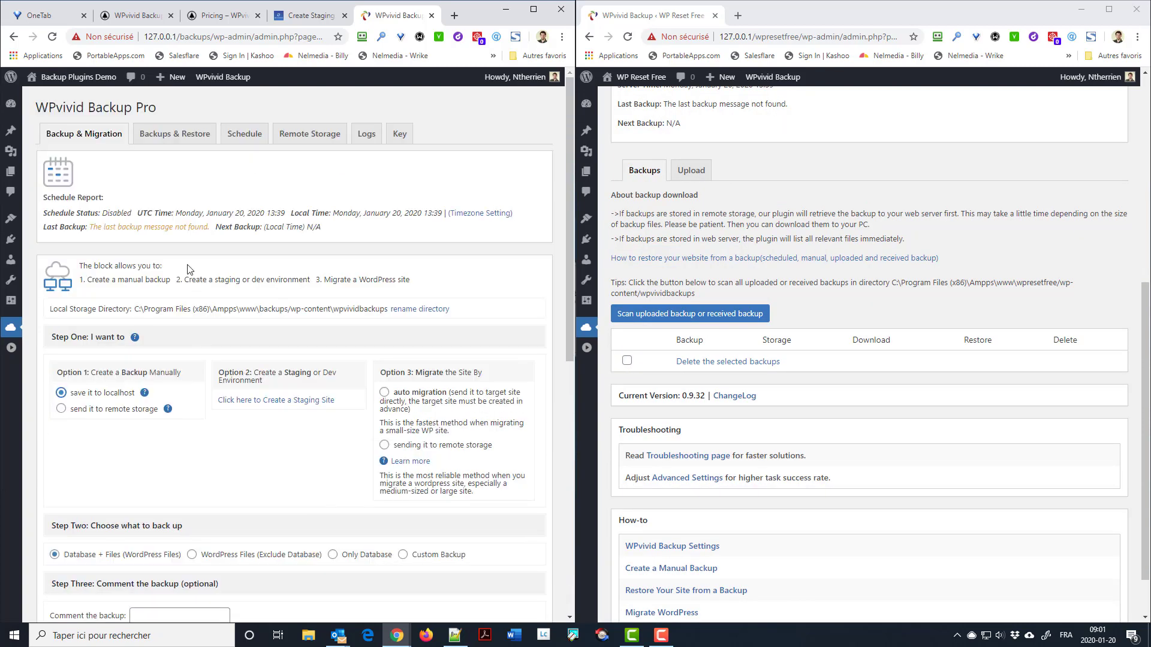
Step: Open the Pro plugin's Backups & Restore page and compare its upload and backup list sections with the free plugin's
left_click(160, 139)
scroll(167, 111, "down", 1)
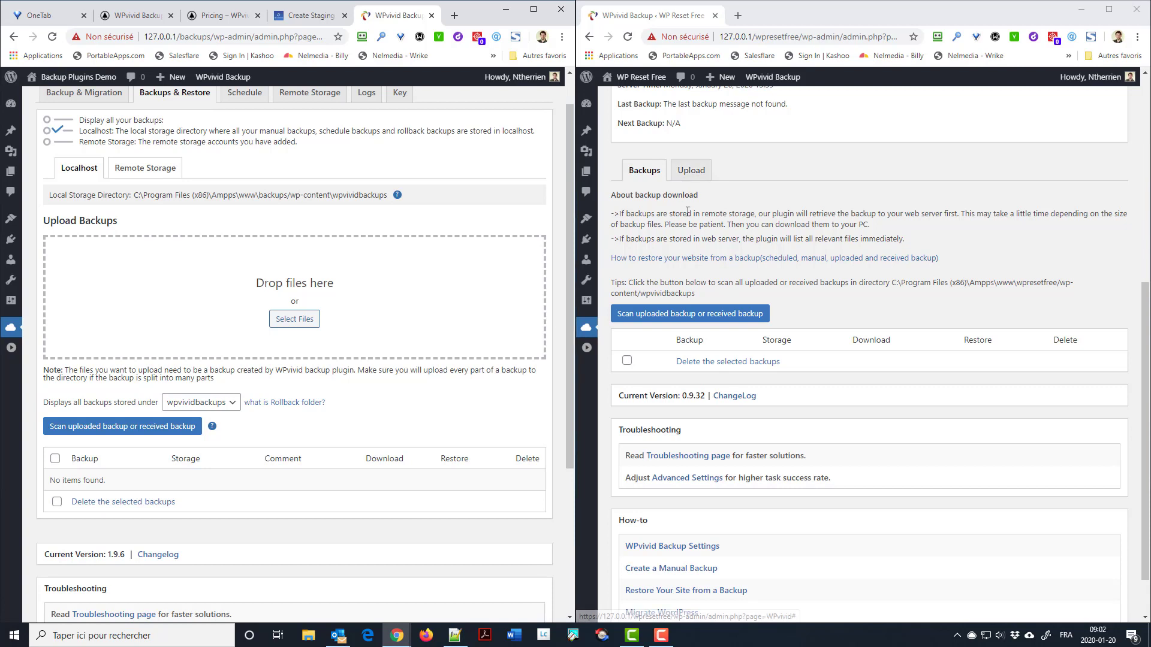
scroll(647, 389, "down", 1)
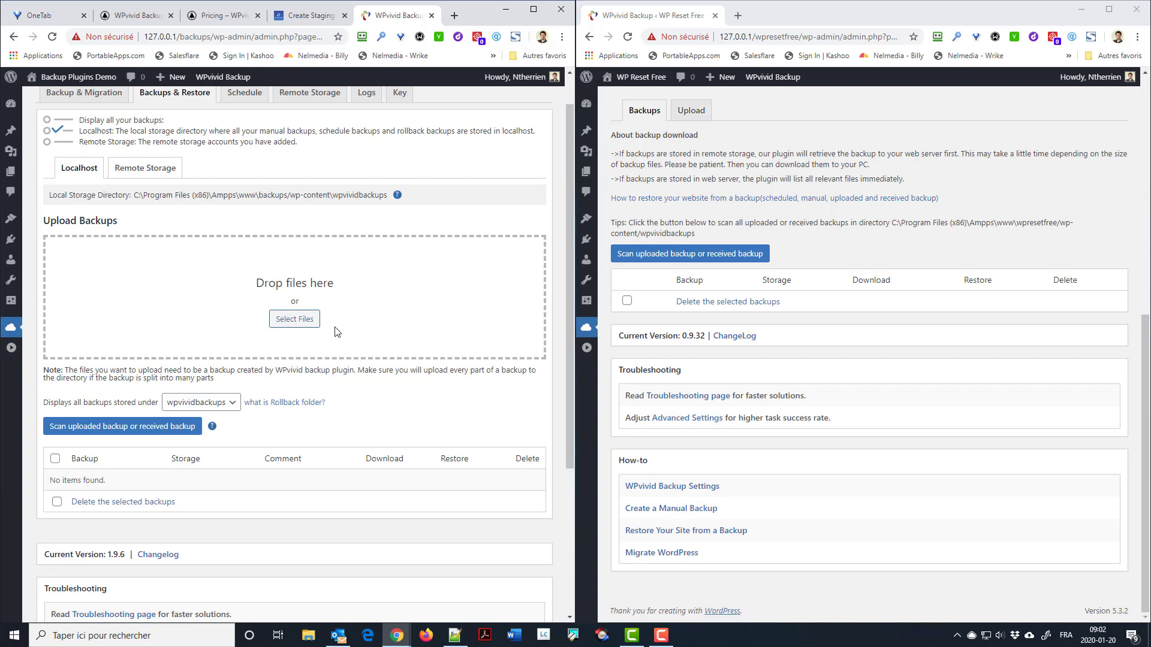
scroll(263, 359, "down", 3)
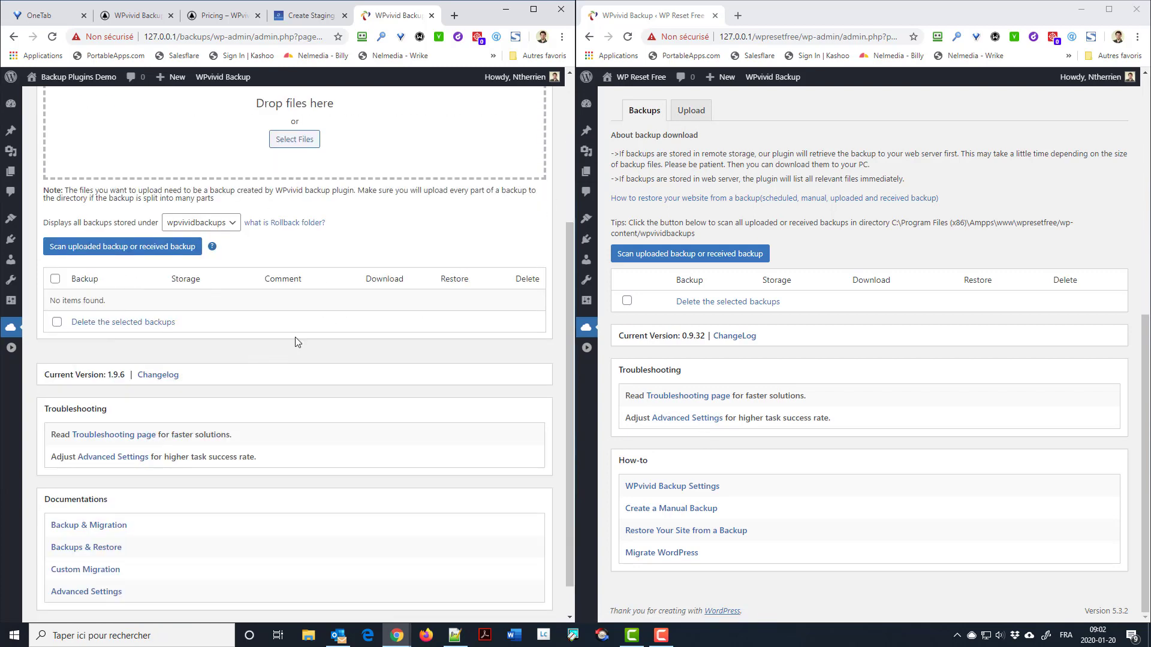
scroll(299, 339, "up", 1)
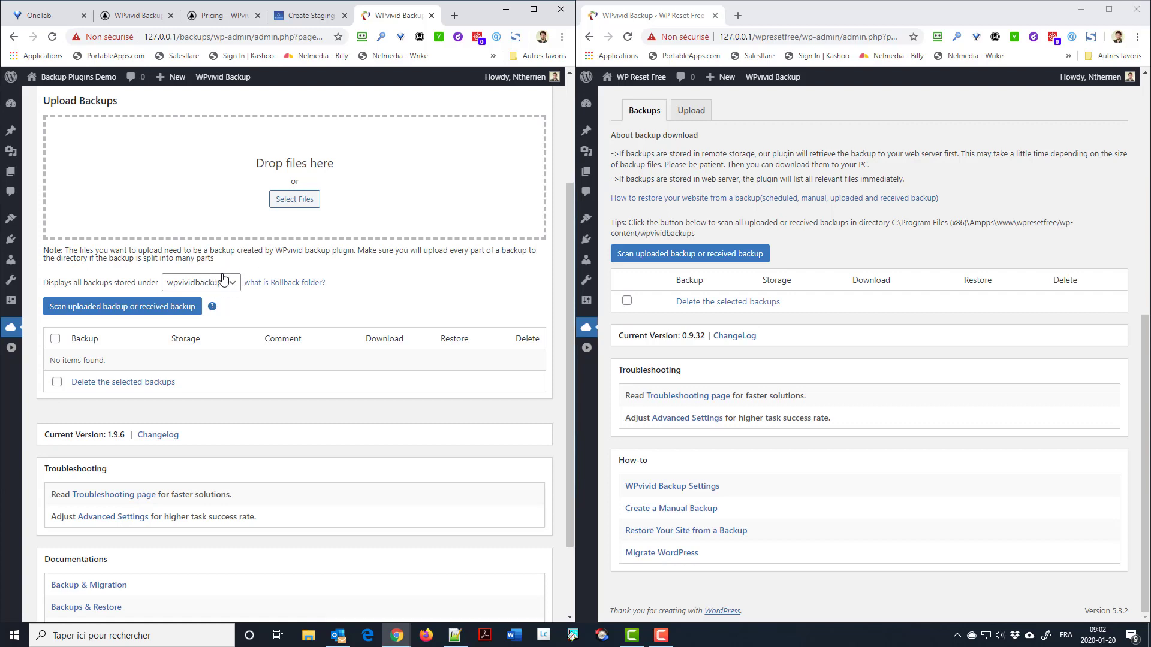
Step: Show the Pro plugin's backups stored under the Rollback folder
left_click(192, 289)
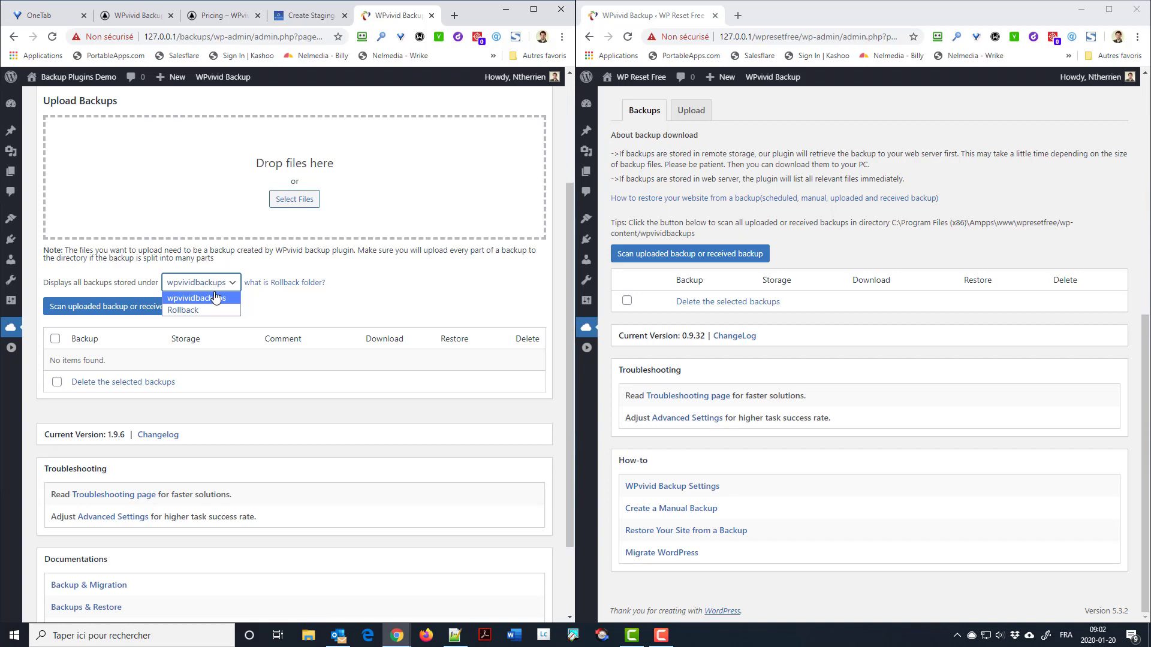
left_click(214, 308)
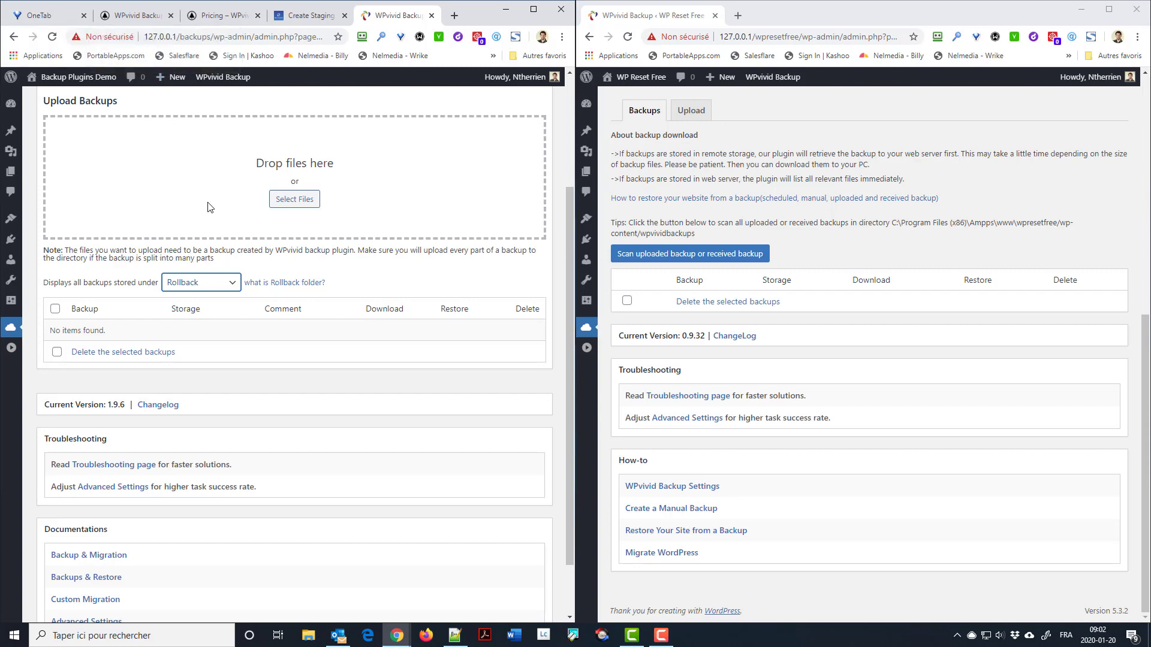
Step: Check the WPvivid Pro site's comparison table and navigation and the WP Staging pricing page, and return to the Pro plugin's admin page
left_click(141, 18)
scroll(324, 367, "down", 3)
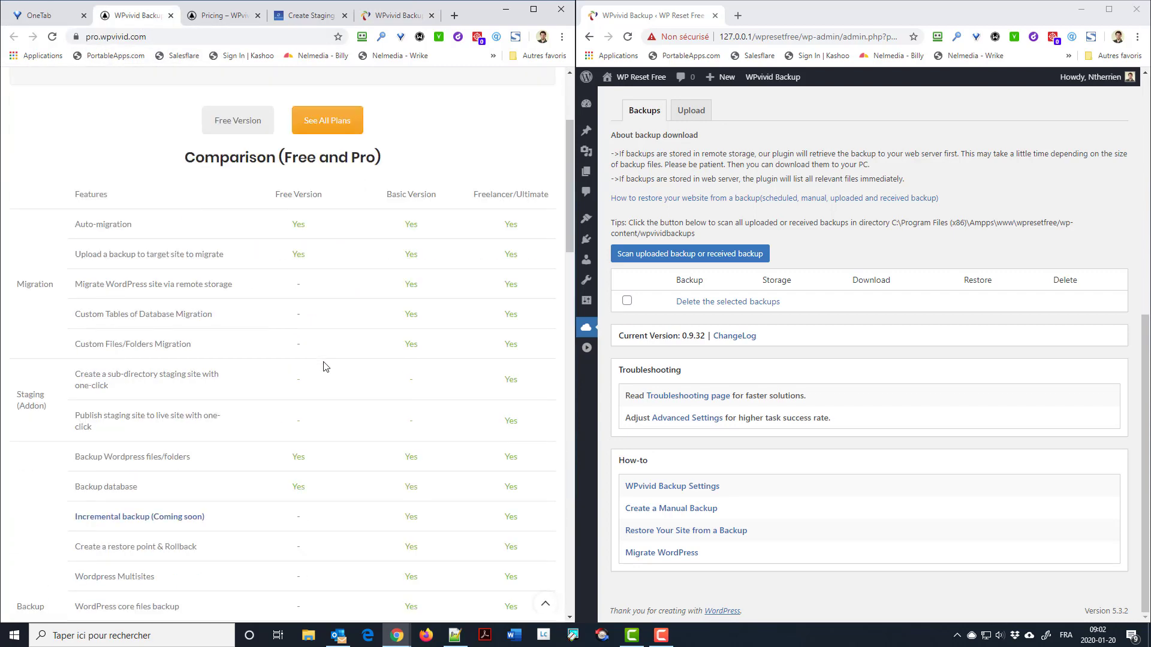
scroll(329, 360, "up", 3)
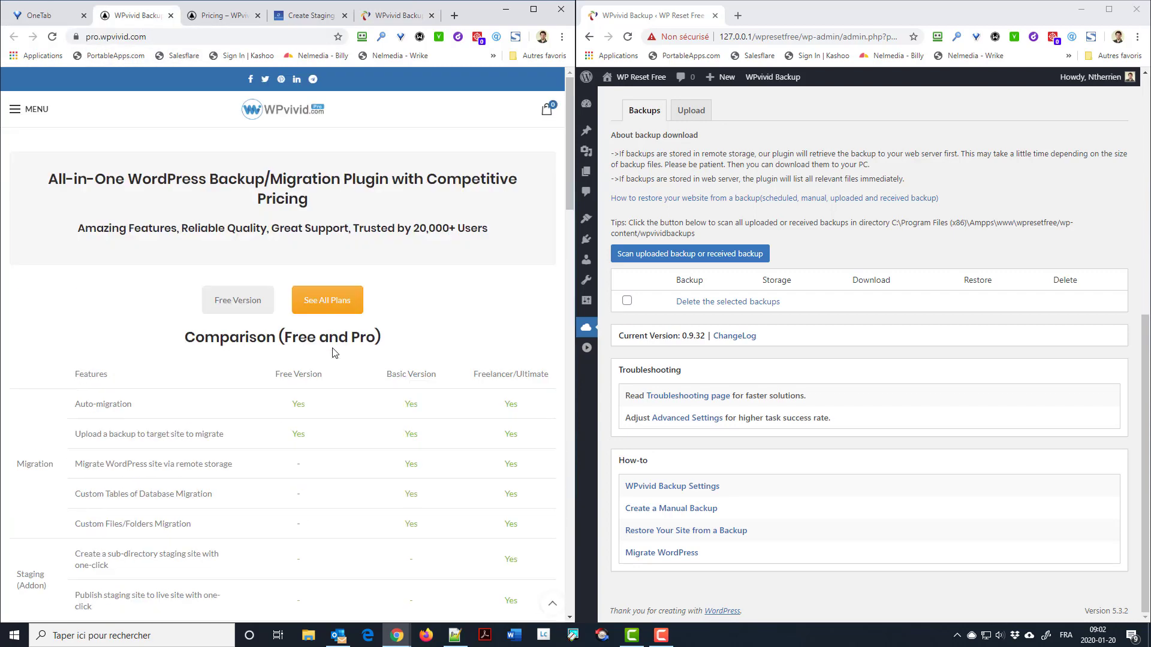
left_click(23, 114)
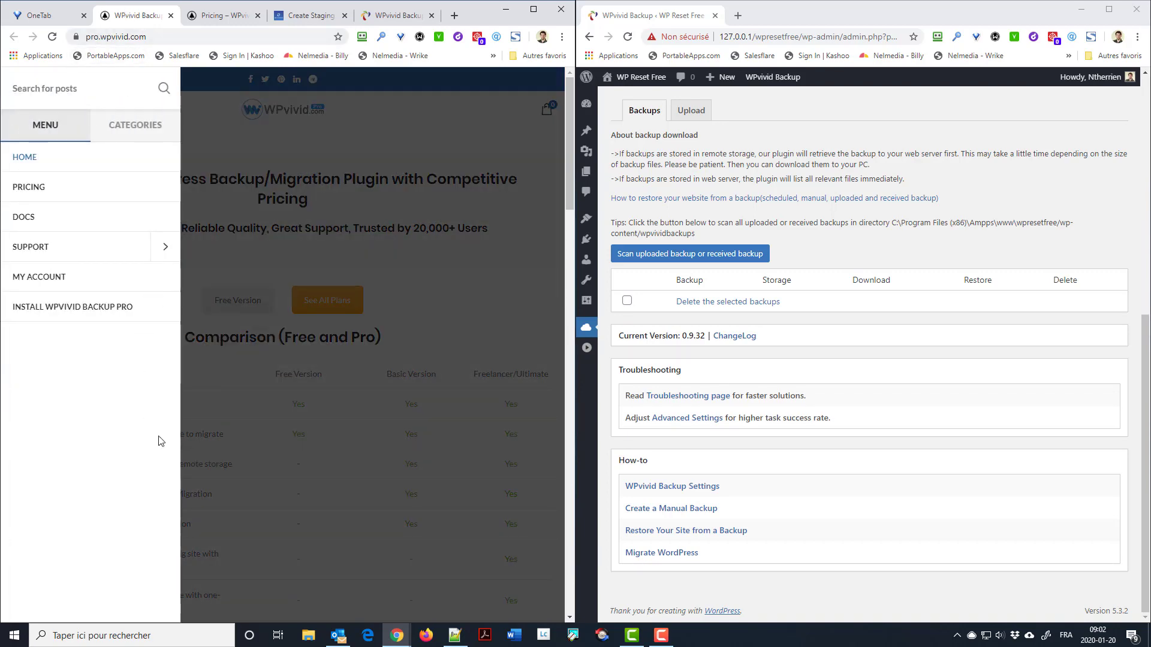
left_click(419, 266)
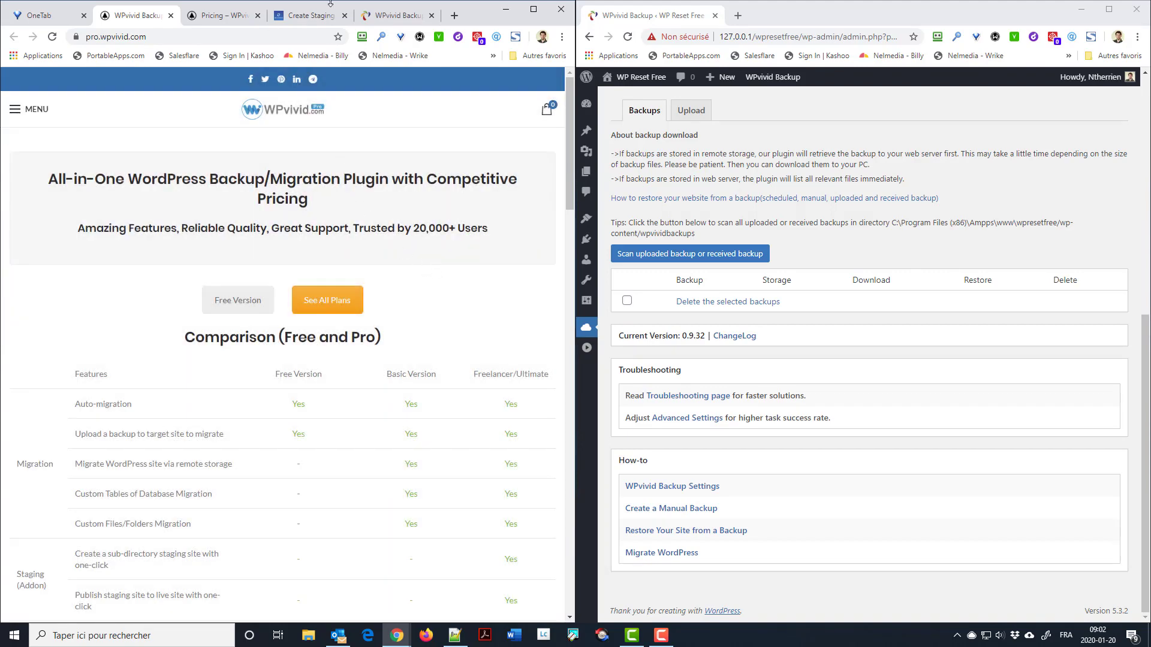
left_click(318, 15)
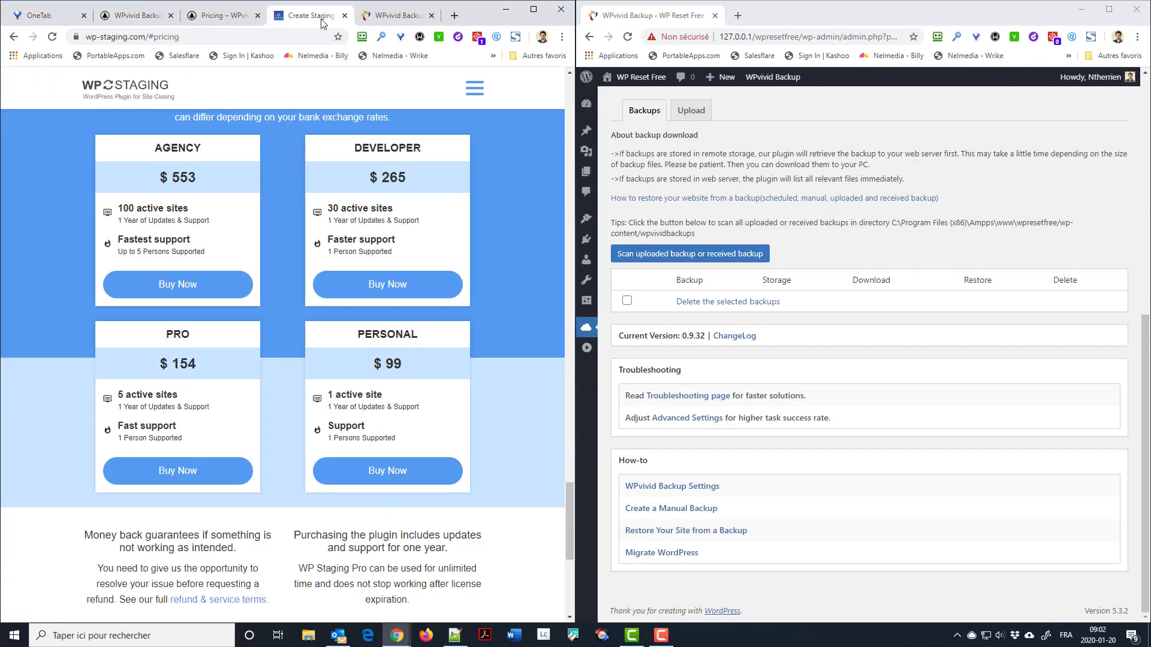
left_click(397, 17)
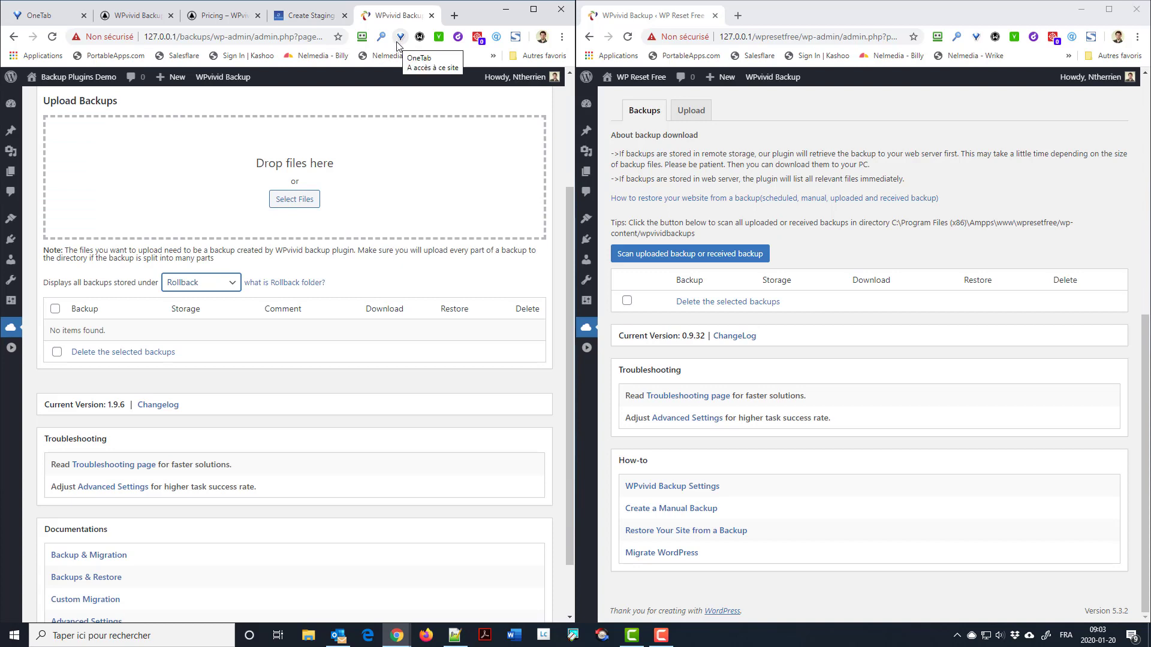
Step: Switch the Pro backup list to the wpvividbackups folder and back to Rollback to compare the two views
left_click(198, 285)
left_click(199, 299)
left_click(201, 283)
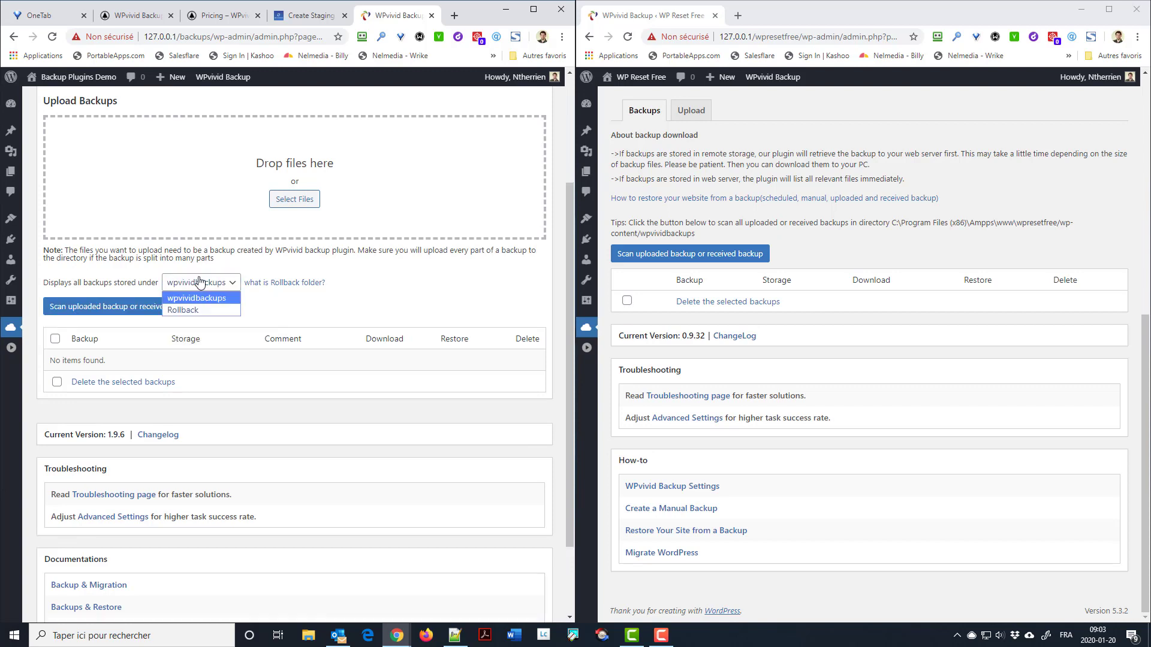
left_click(202, 310)
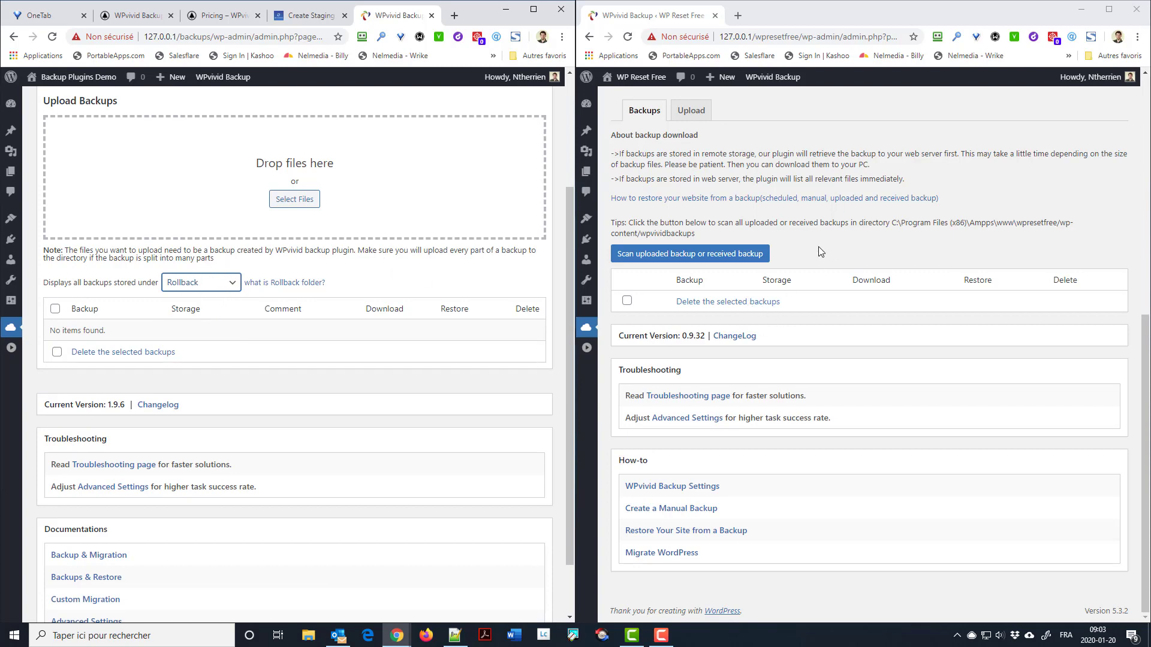
Step: Open the free plugin's backup upload section beneath its backup schedule summary
scroll(818, 251, "up", 2)
left_click(698, 232)
scroll(701, 234, "up", 5)
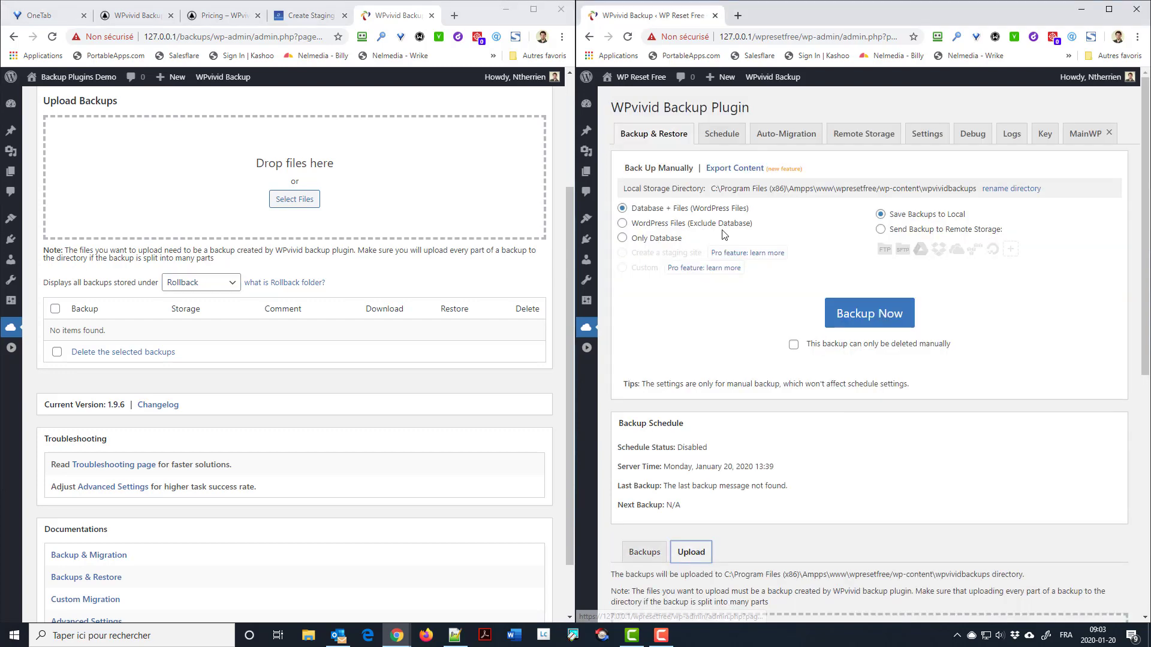
Step: Open the Schedule page in both the free and the Pro plugin for comparison
left_click(720, 134)
scroll(378, 226, "up", 5)
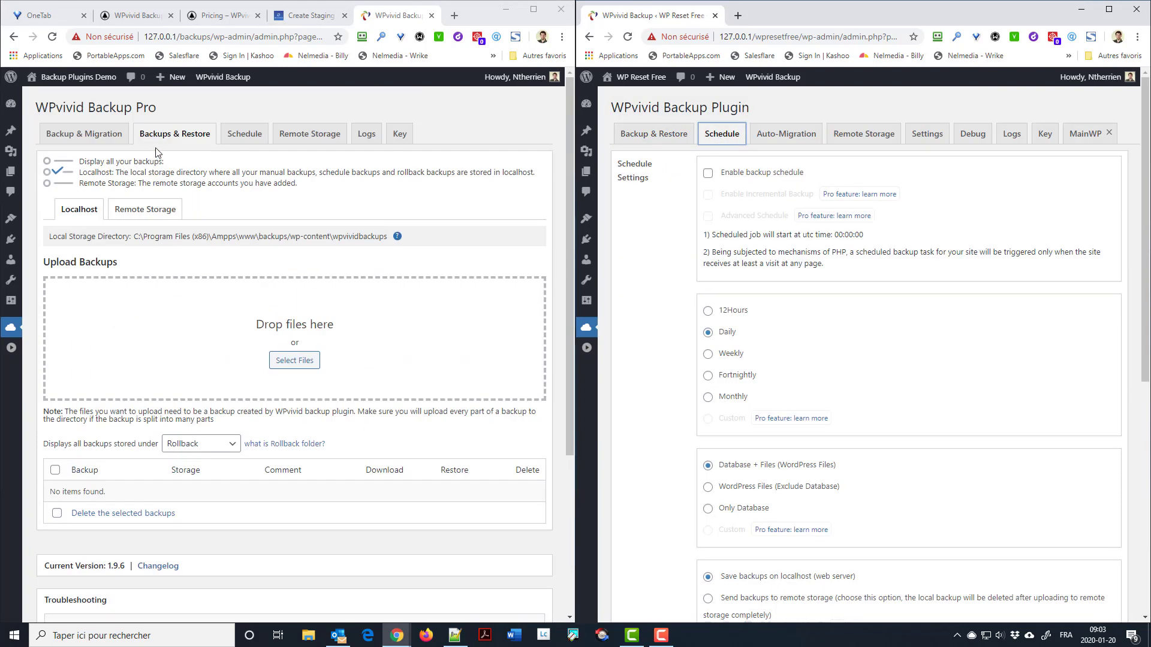
left_click(243, 132)
scroll(250, 198, "down", 1)
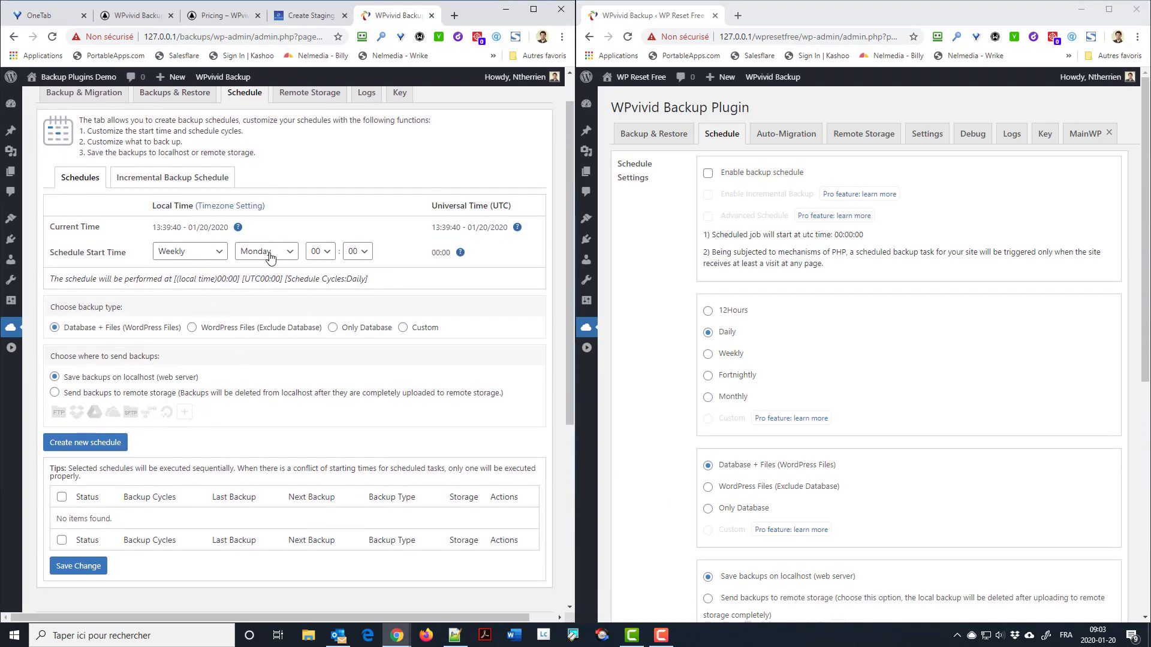
Step: Examine the frequency and weekday choices for the Pro plugin's schedule start time, leaving Weekly and Monday selected
left_click(217, 252)
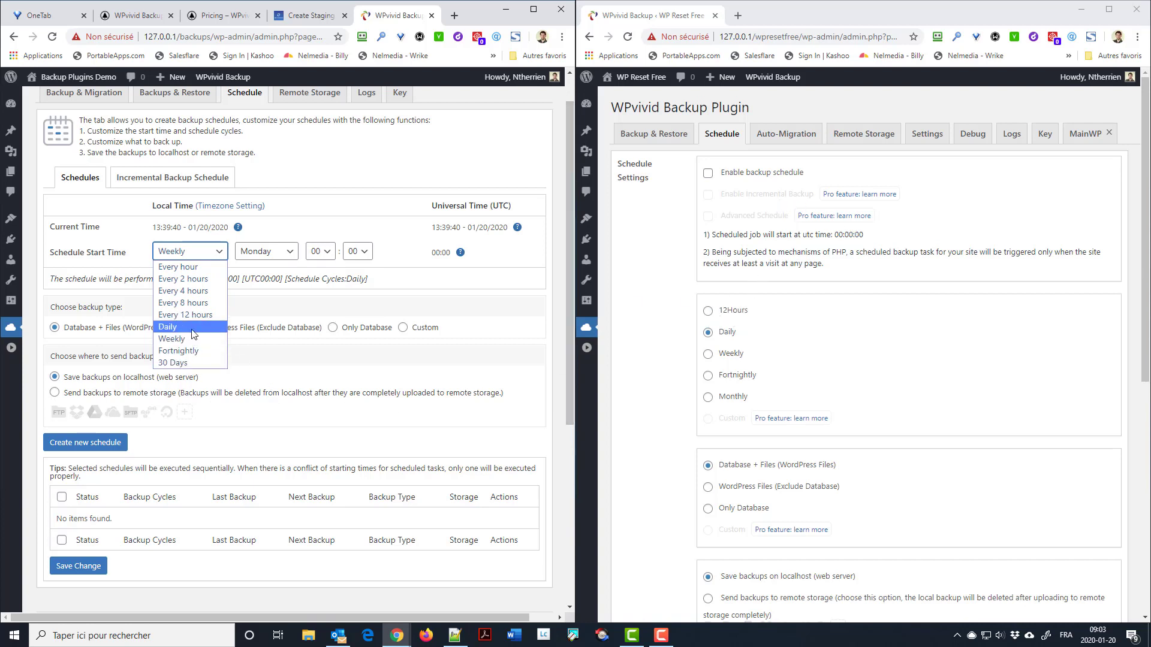
left_click(340, 269)
left_click(262, 255)
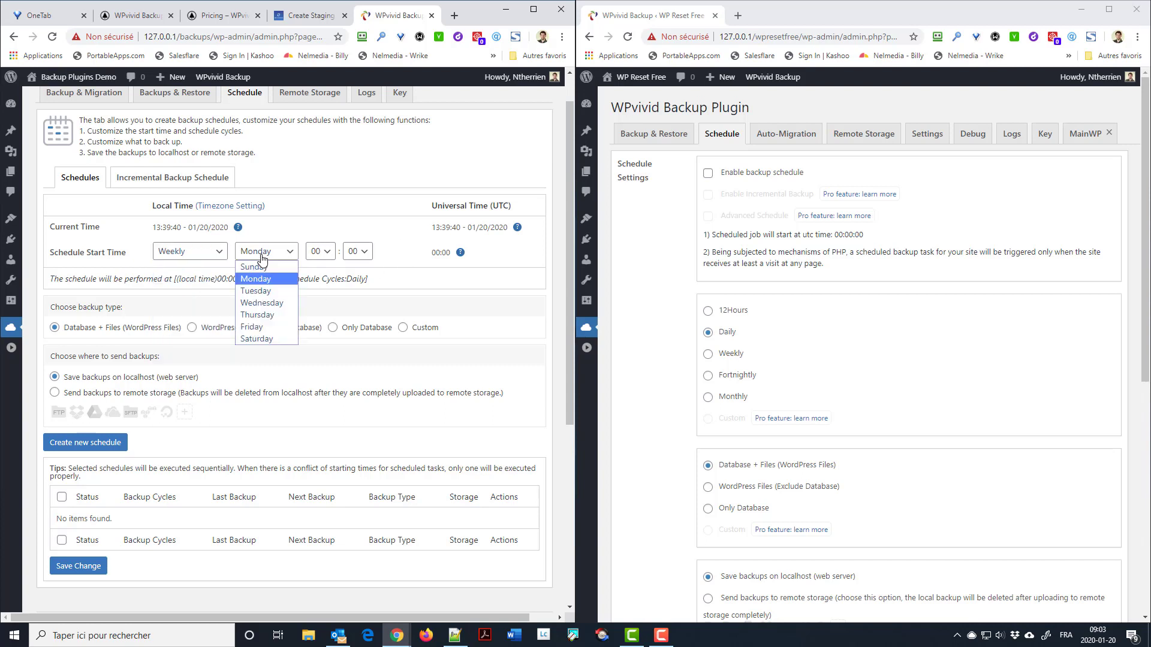
left_click(410, 252)
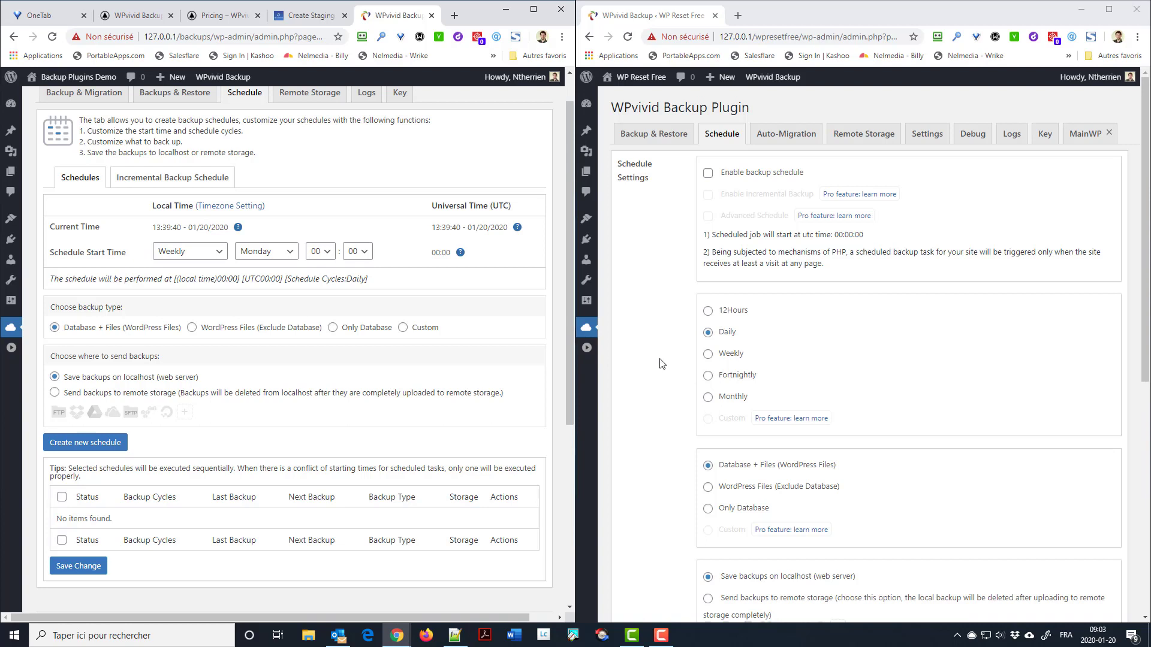
left_click(183, 256)
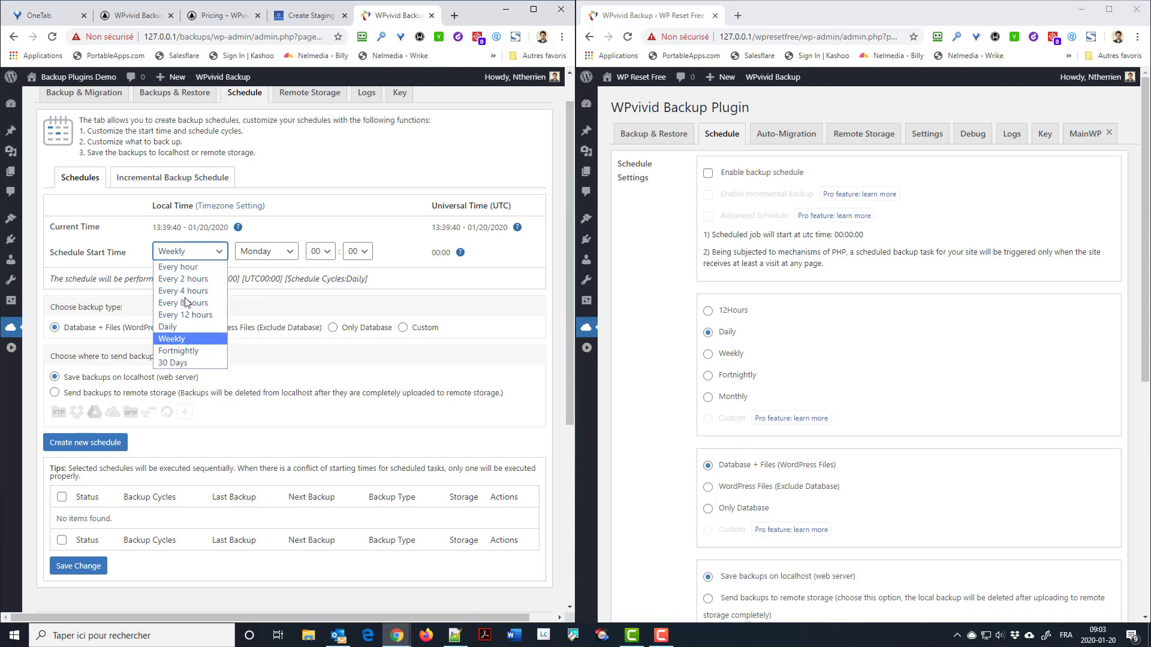
left_click(381, 296)
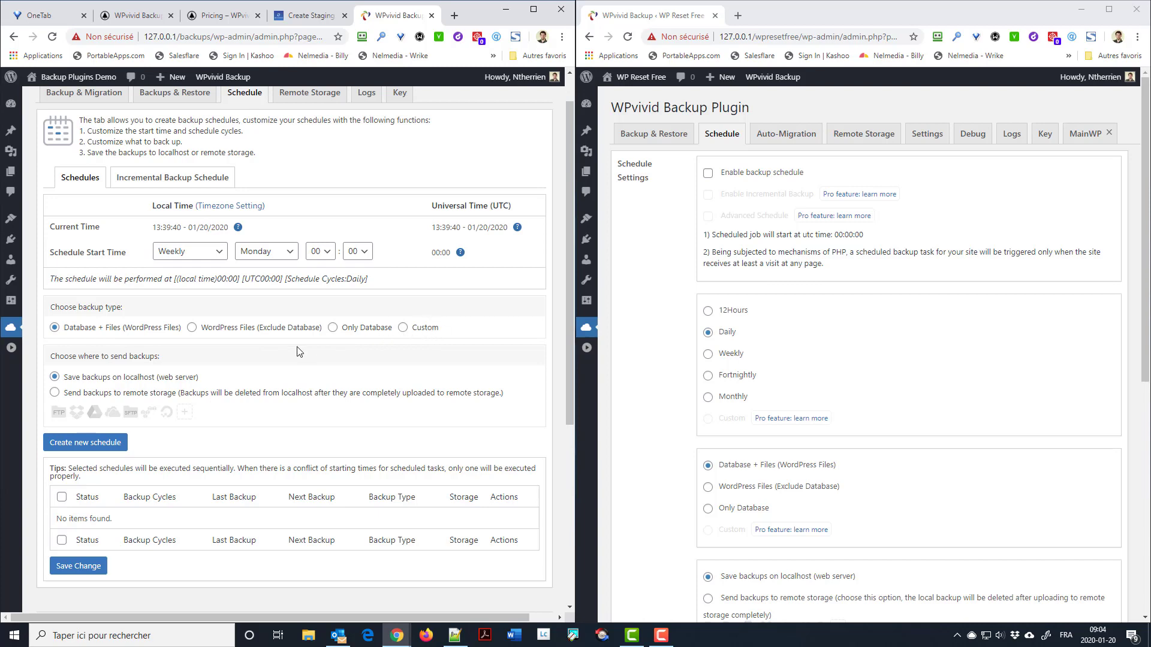
Step: Compare the remaining schedule options in both plugins, and open the Pro plugin's Incremental Backup Schedule section
scroll(298, 347, "down", 3)
scroll(707, 390, "down", 3)
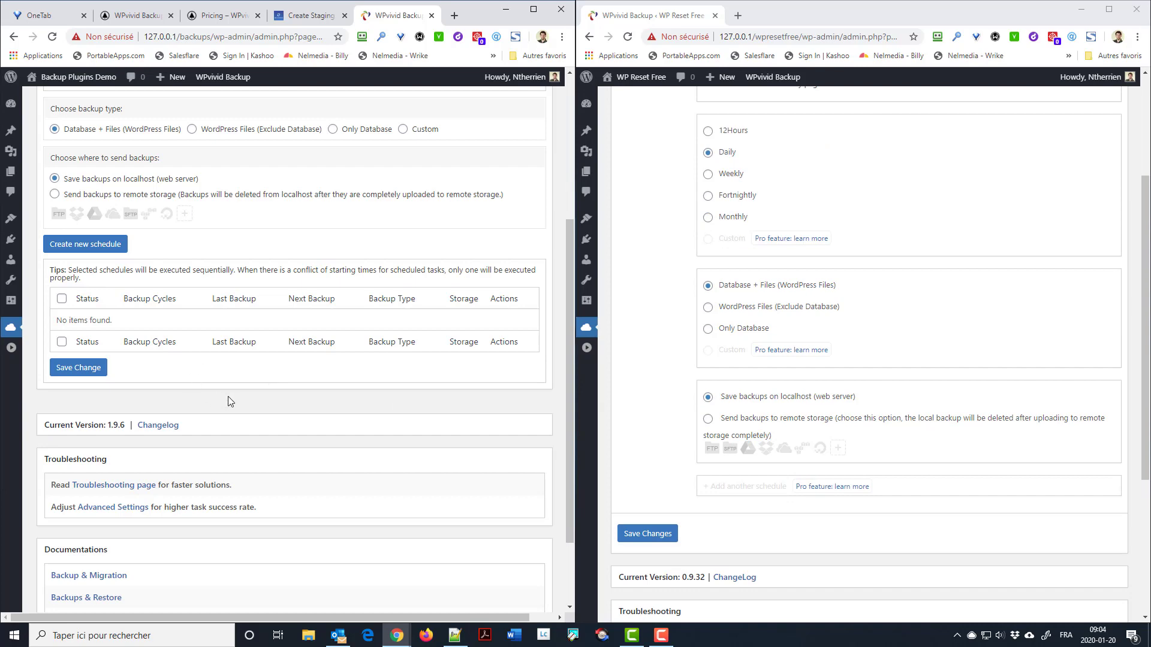
scroll(230, 401, "up", 4)
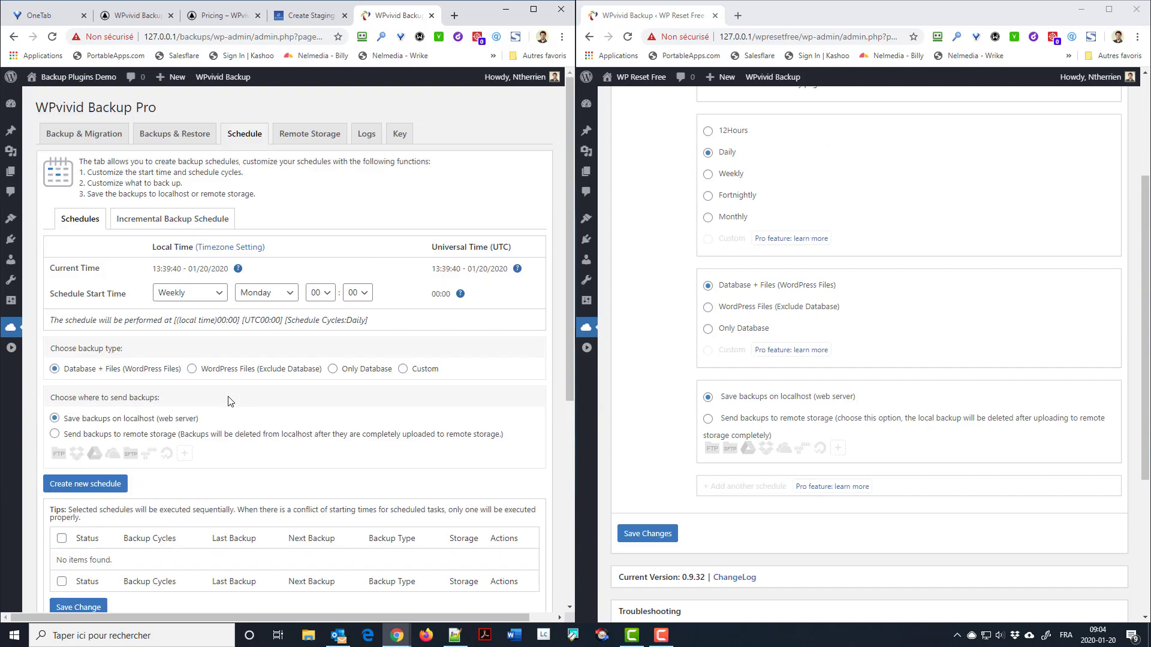
left_click(161, 223)
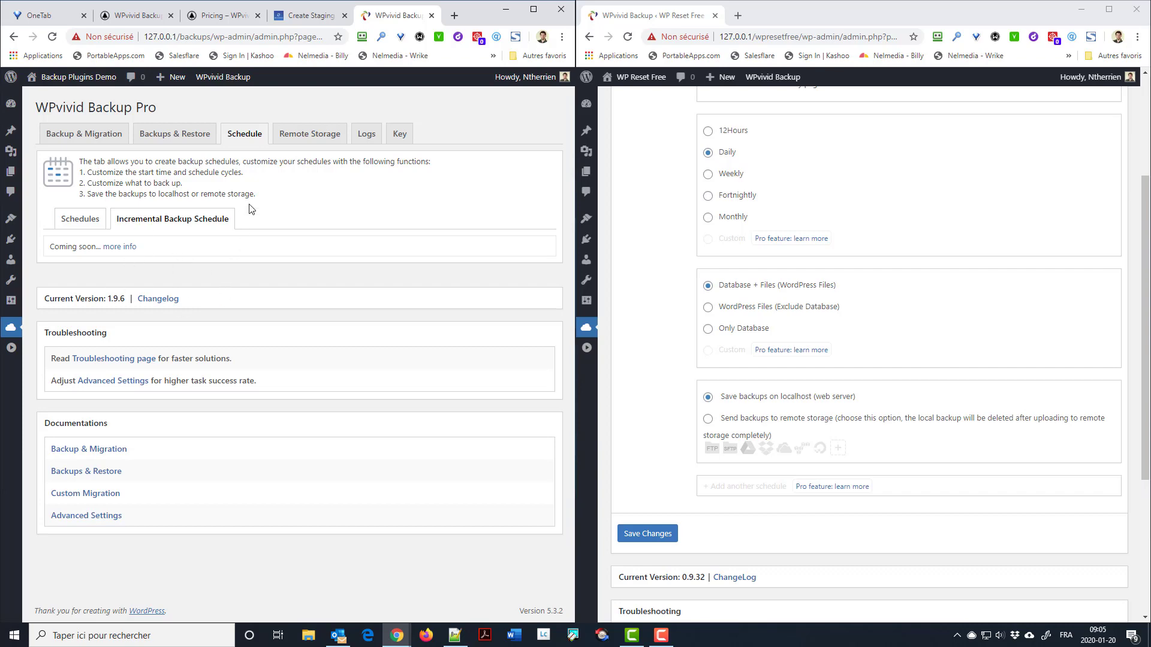
Step: Open Remote Storage in both plugins, checking the free plugin's Auto-Migration page on the way, and compare their Google Drive backup directory fields
left_click(317, 137)
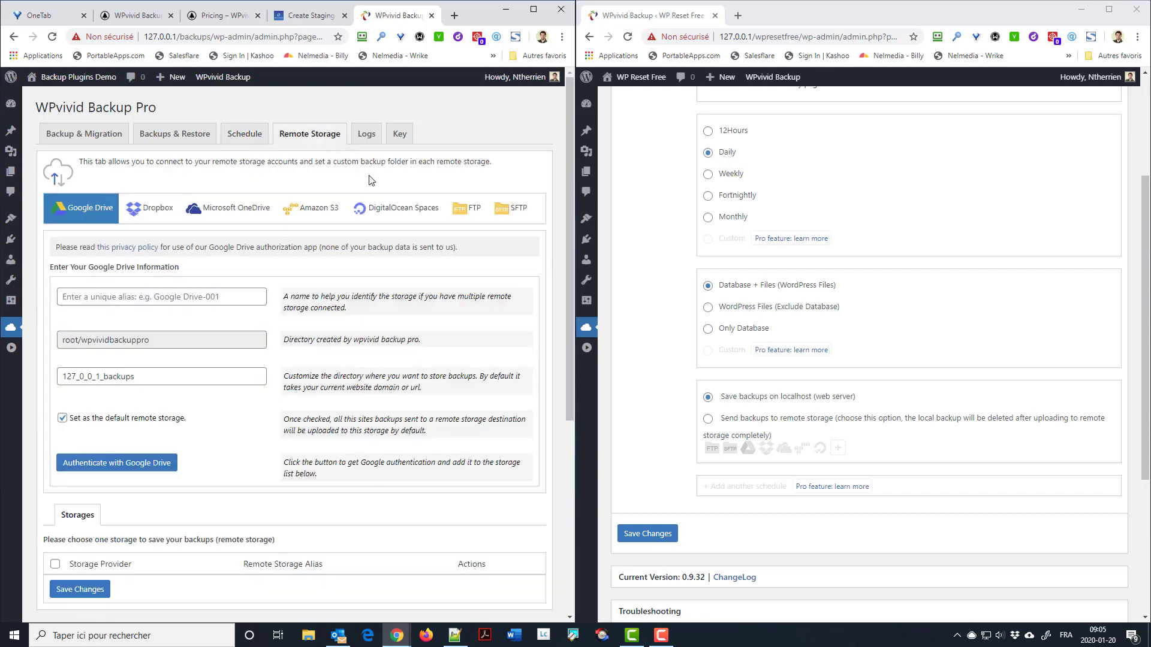
scroll(836, 226, "up", 5)
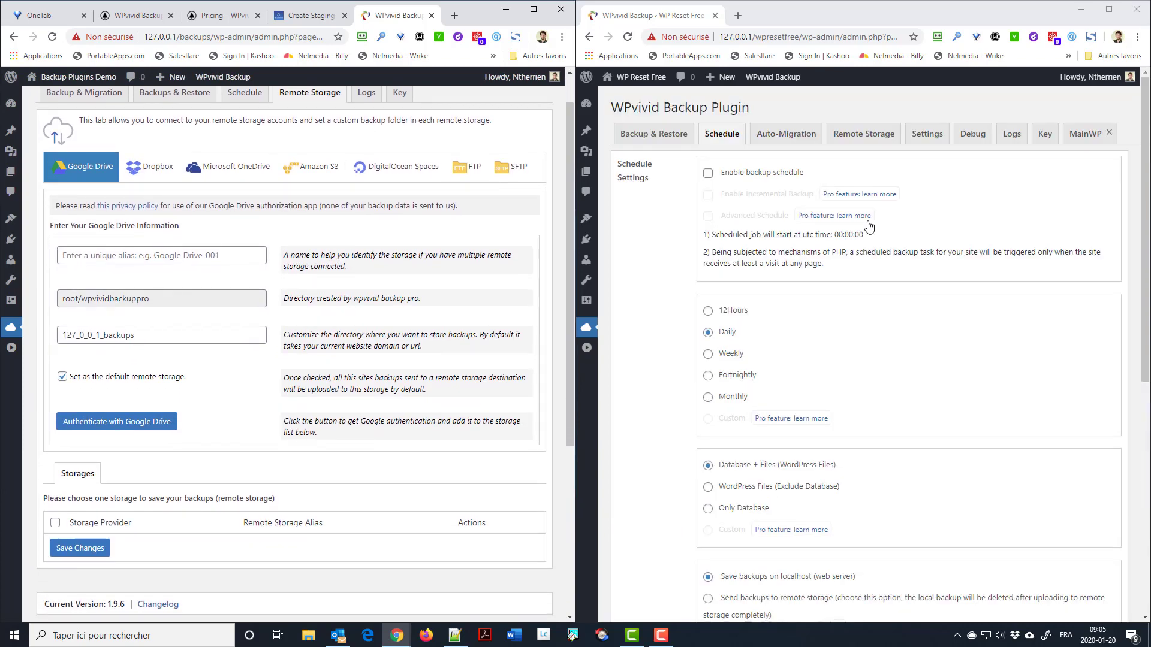
left_click(792, 131)
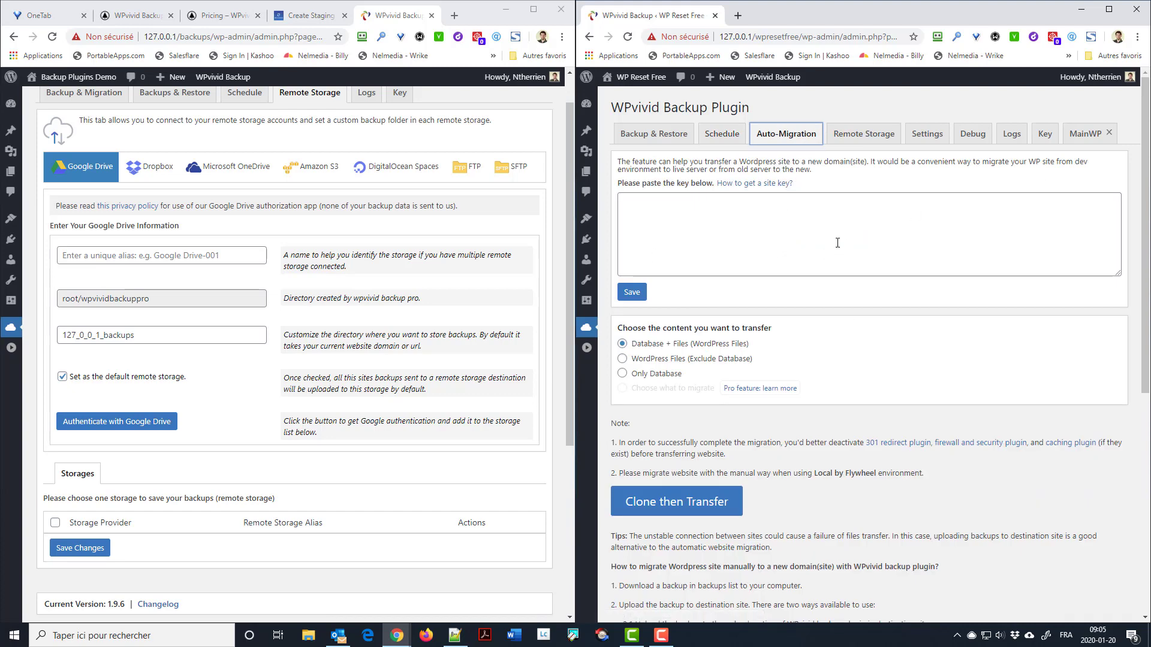
left_click(860, 134)
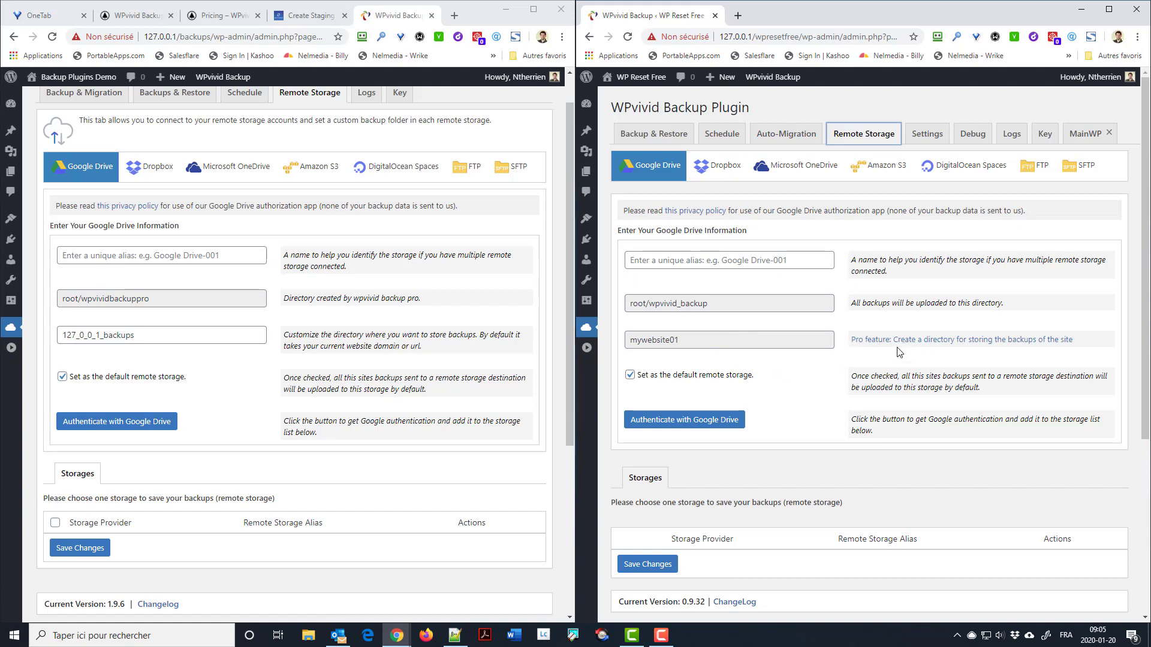
left_click(714, 339)
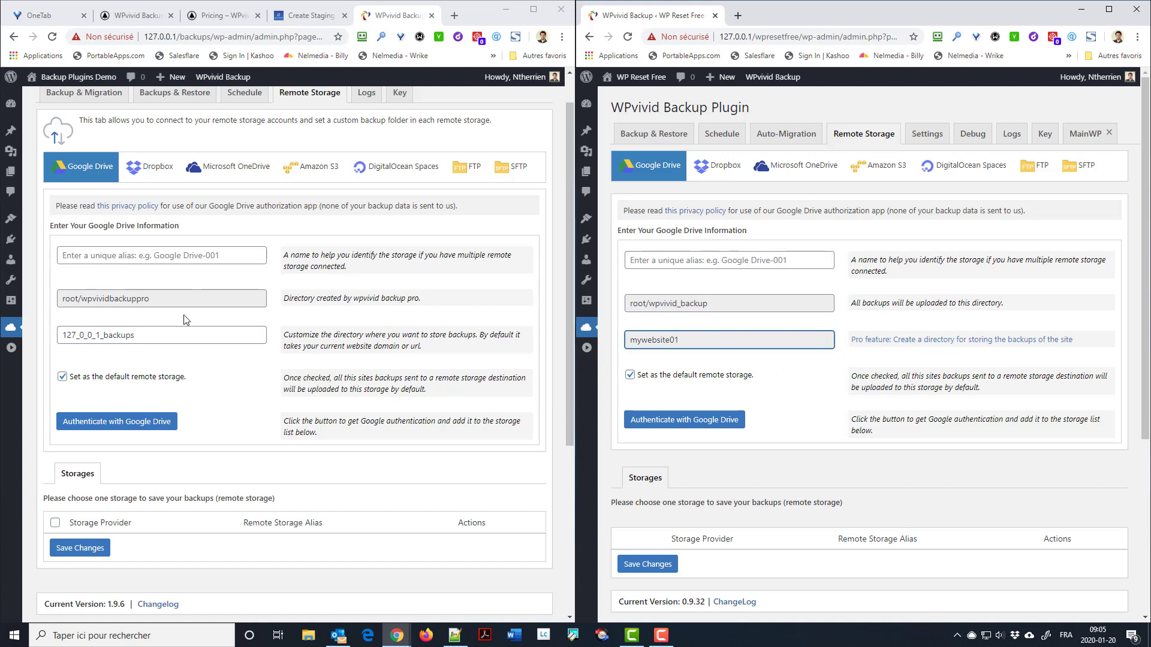
left_click(175, 329)
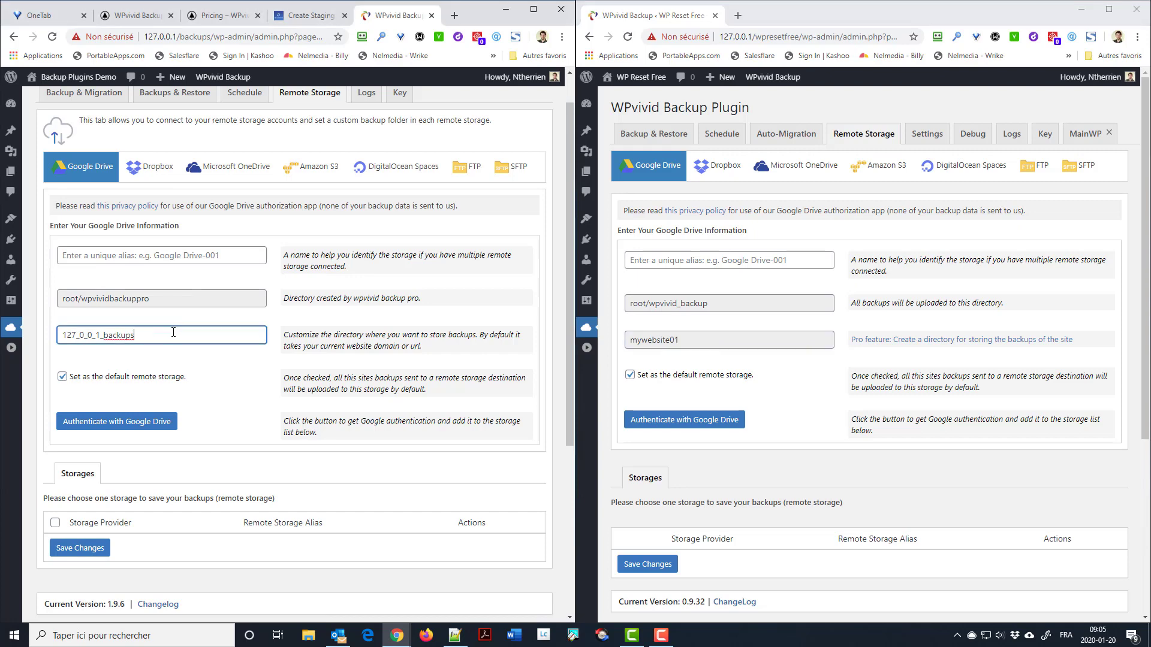
scroll(192, 353, "down", 2)
scroll(301, 342, "up", 3)
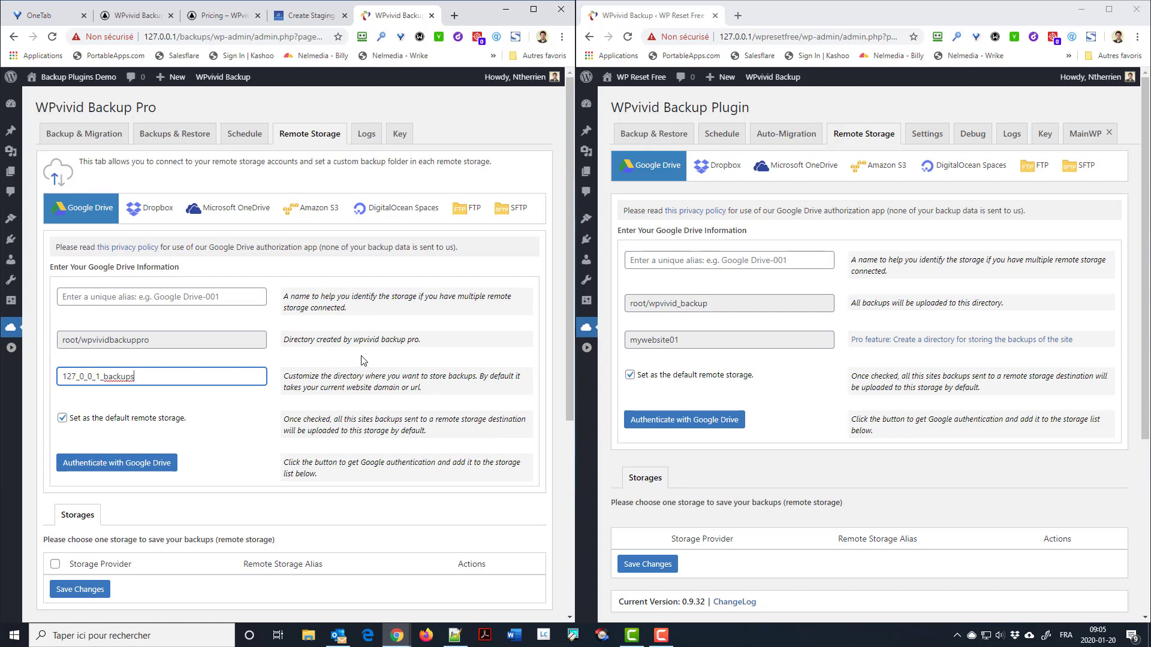
Step: Open the Logs page in both plugins and compare their log lists
left_click(366, 134)
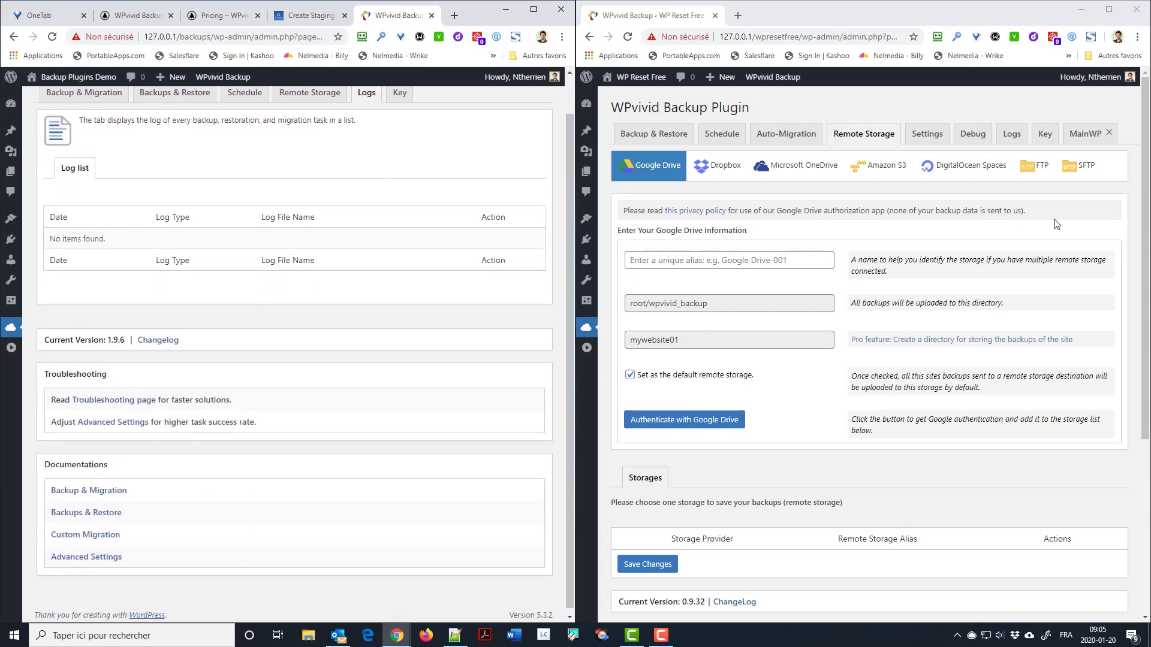
left_click(1012, 135)
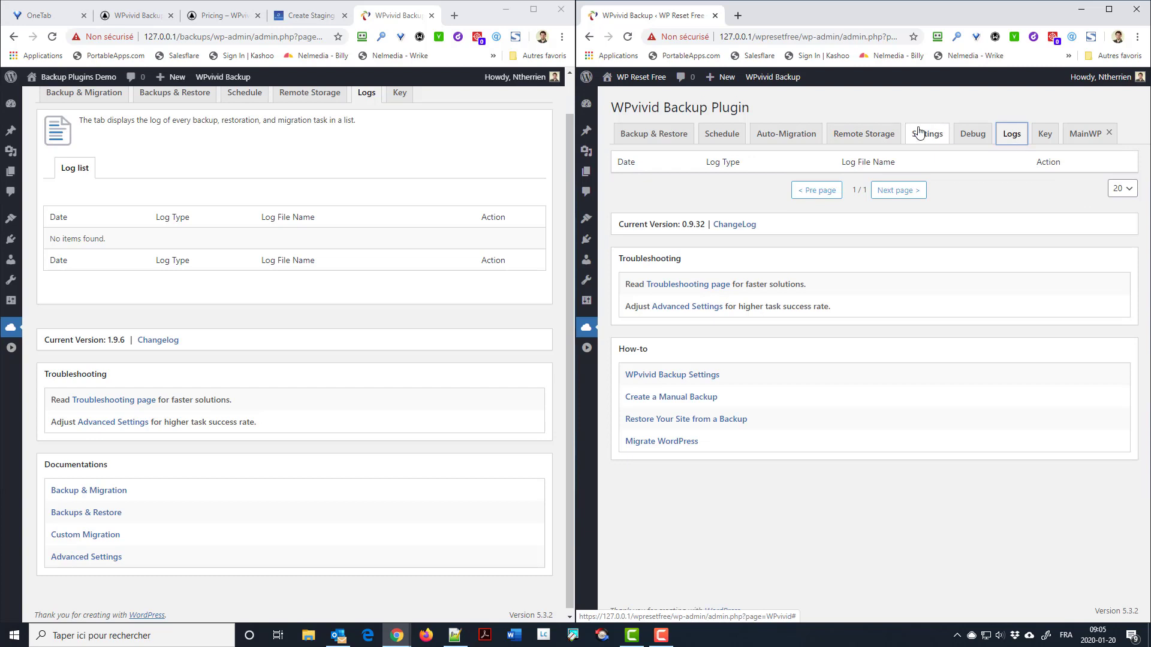
scroll(402, 123, "up", 1)
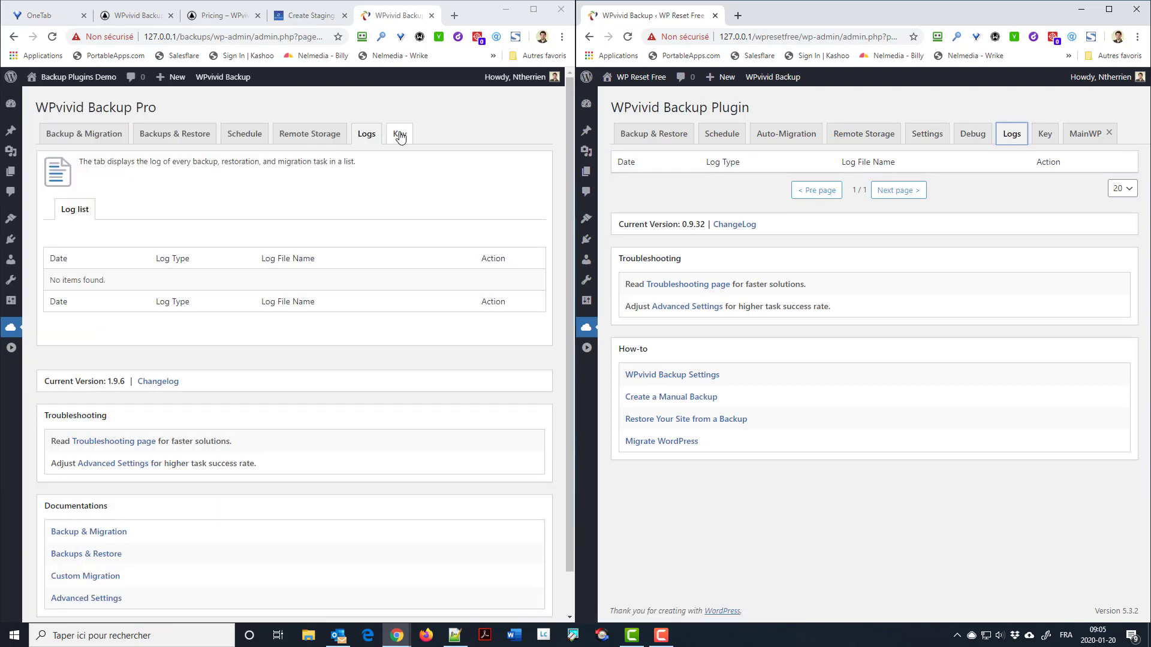
Step: Open the free plugin's general settings and the Pro plugin's Key page for site transfers
mouse_move(14, 338)
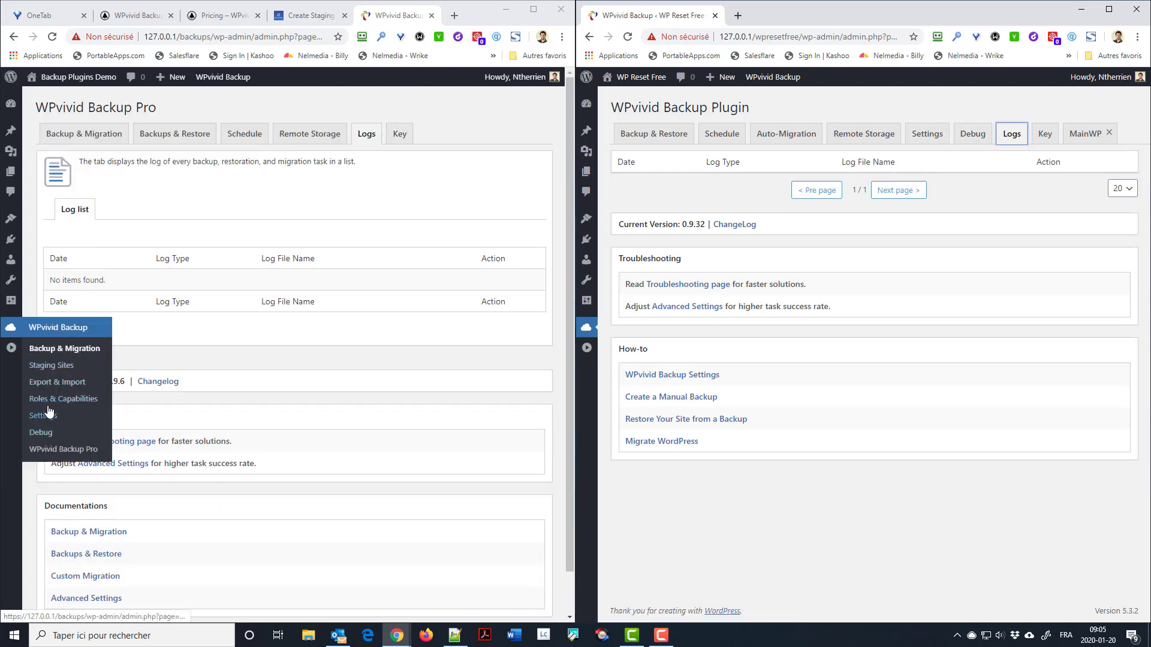
left_click(928, 136)
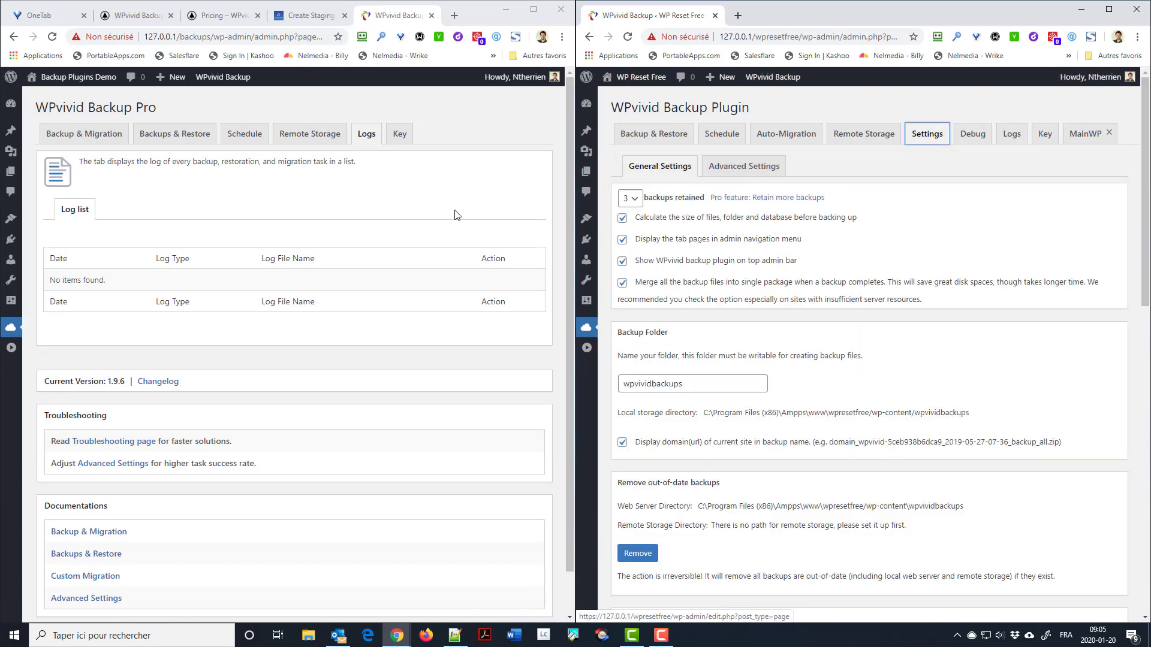
mouse_move(9, 338)
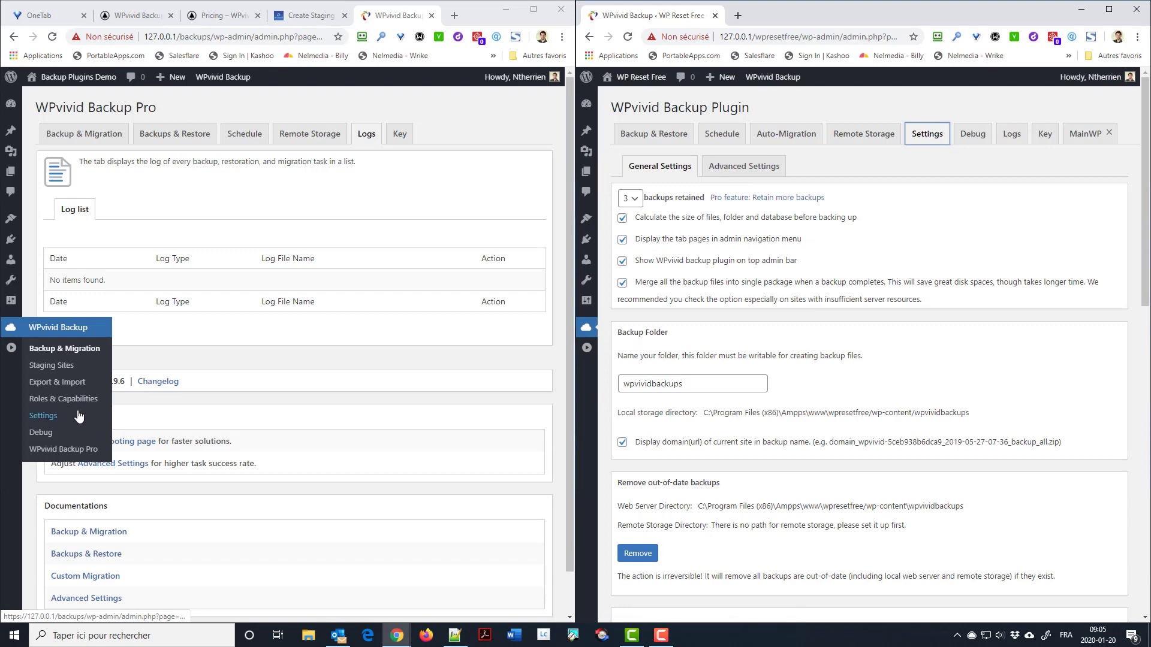
left_click(400, 135)
scroll(360, 240, "down", 1)
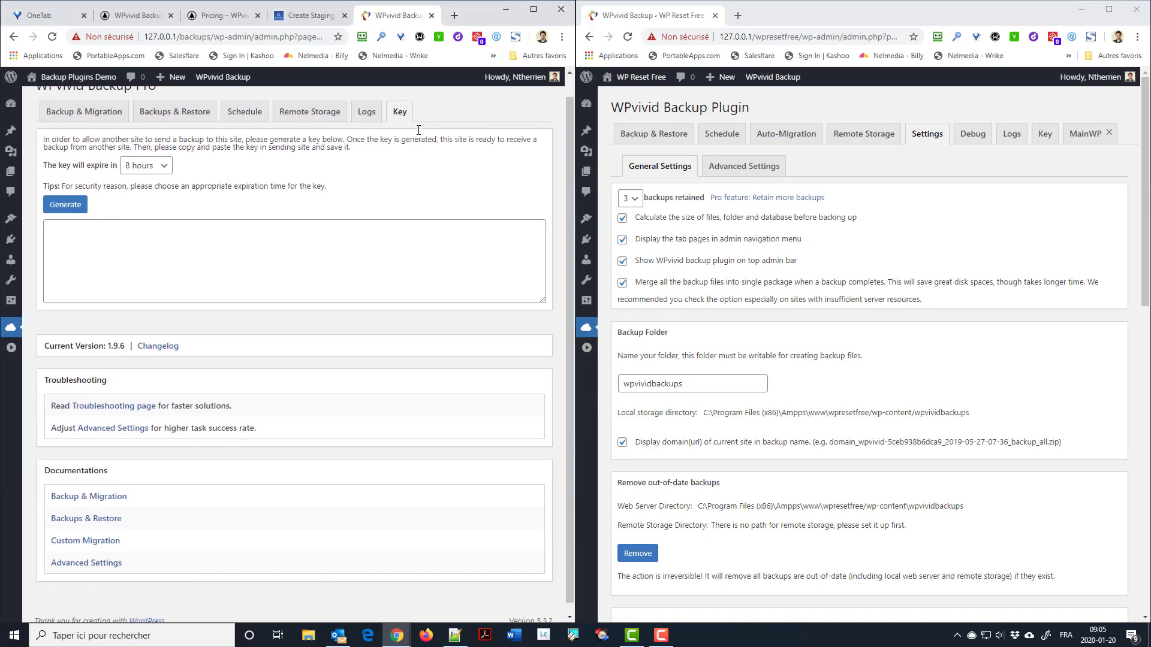
Step: View the free plugin's Key page, return to its general settings, and open the Pro plugin's Settings page
left_click(1046, 139)
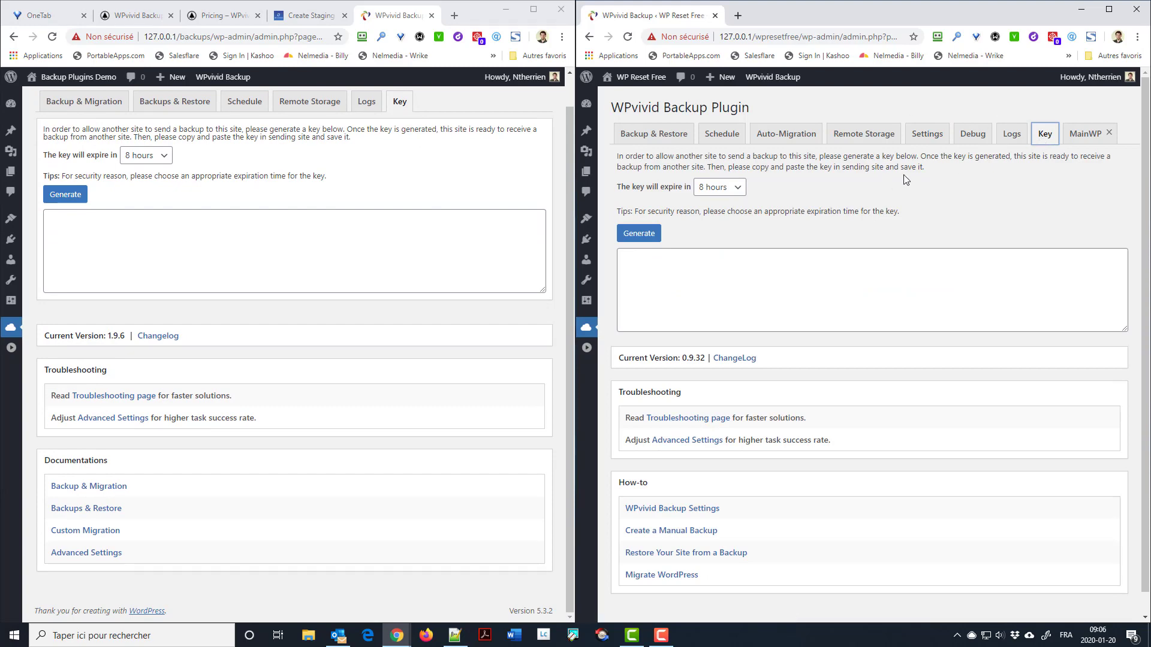
left_click(928, 137)
mouse_move(10, 328)
left_click(52, 420)
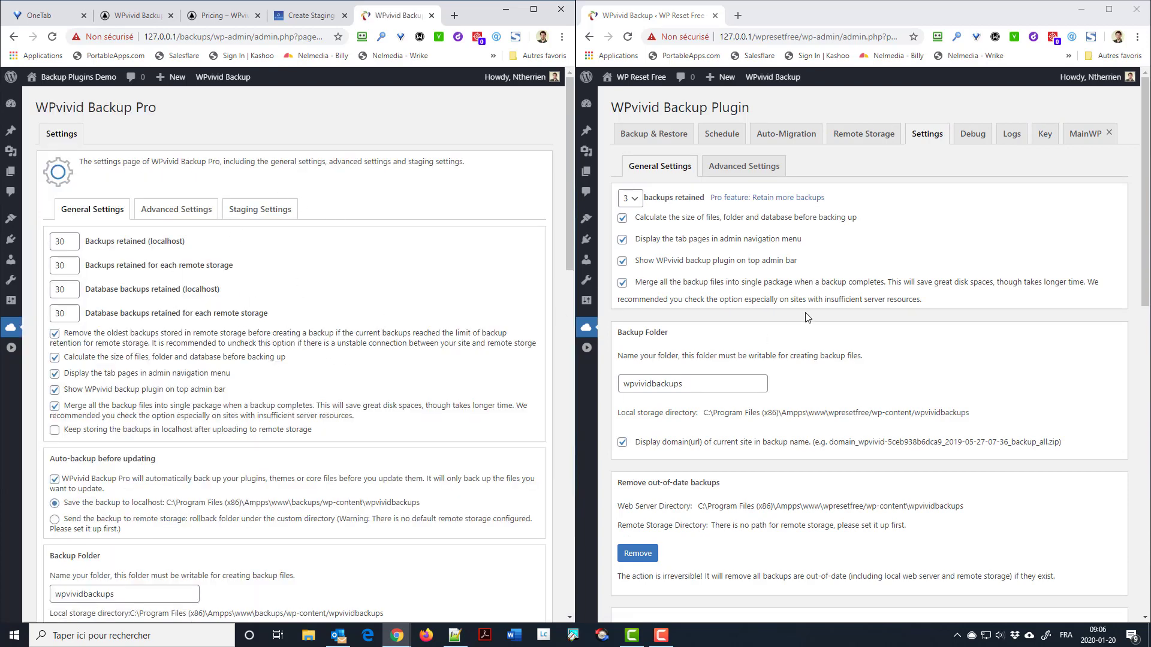
Step: Compare the backup retention options in both plugins' general settings, including the Pro plugin's separate database retention limits
left_click(634, 202)
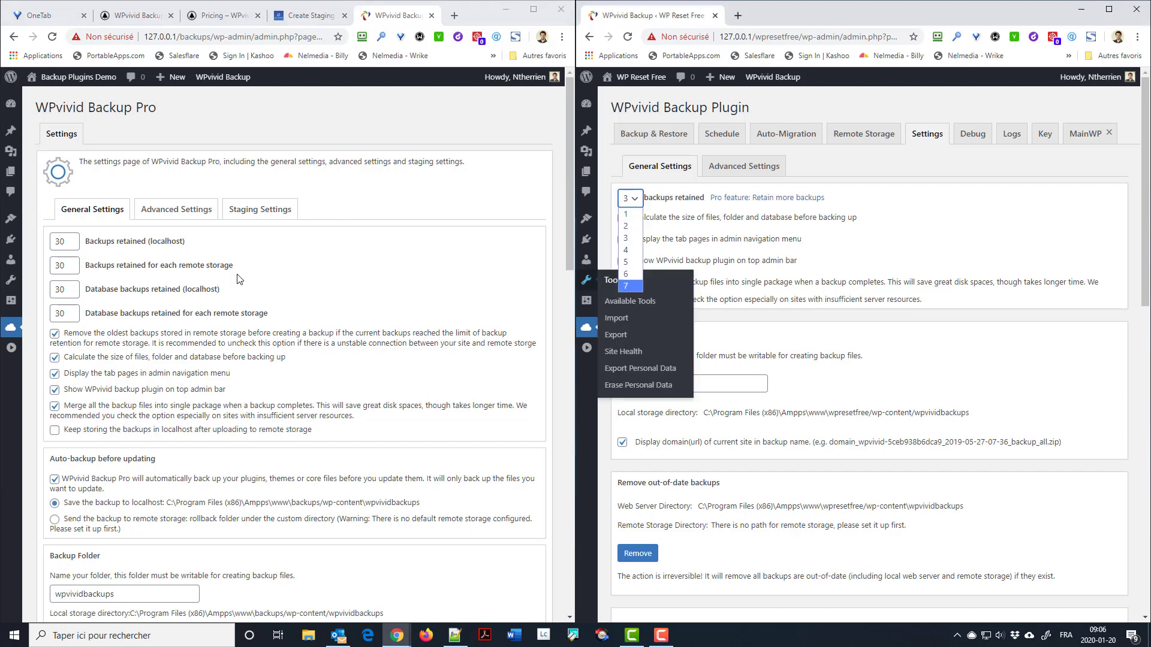
left_click(72, 242)
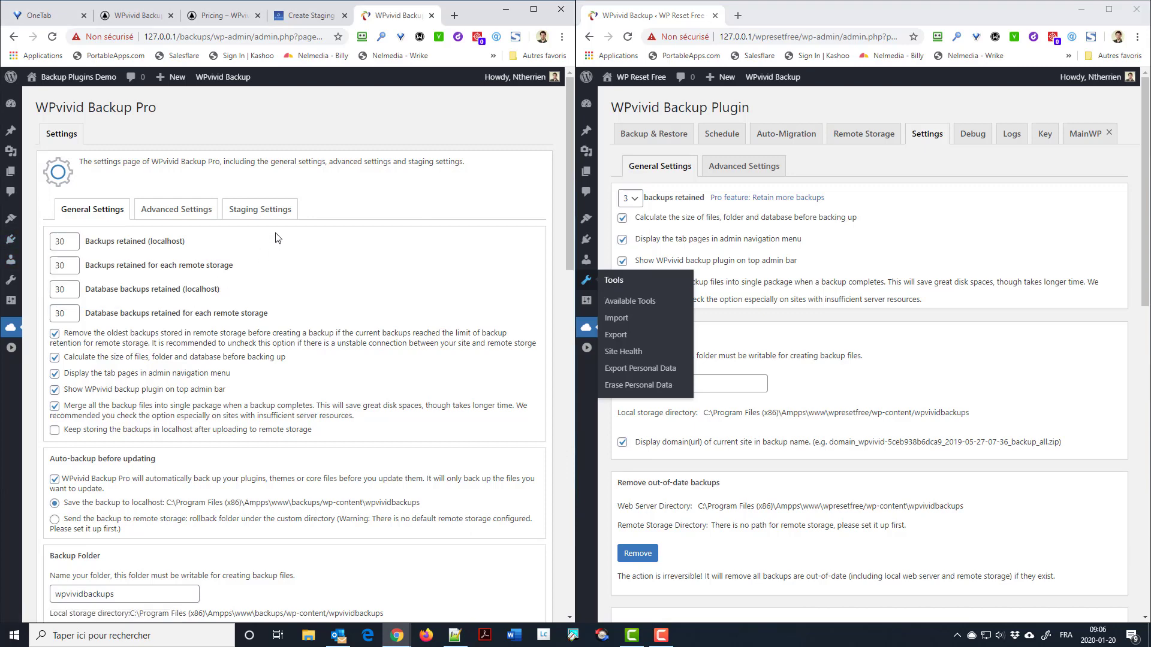
left_click(1012, 230)
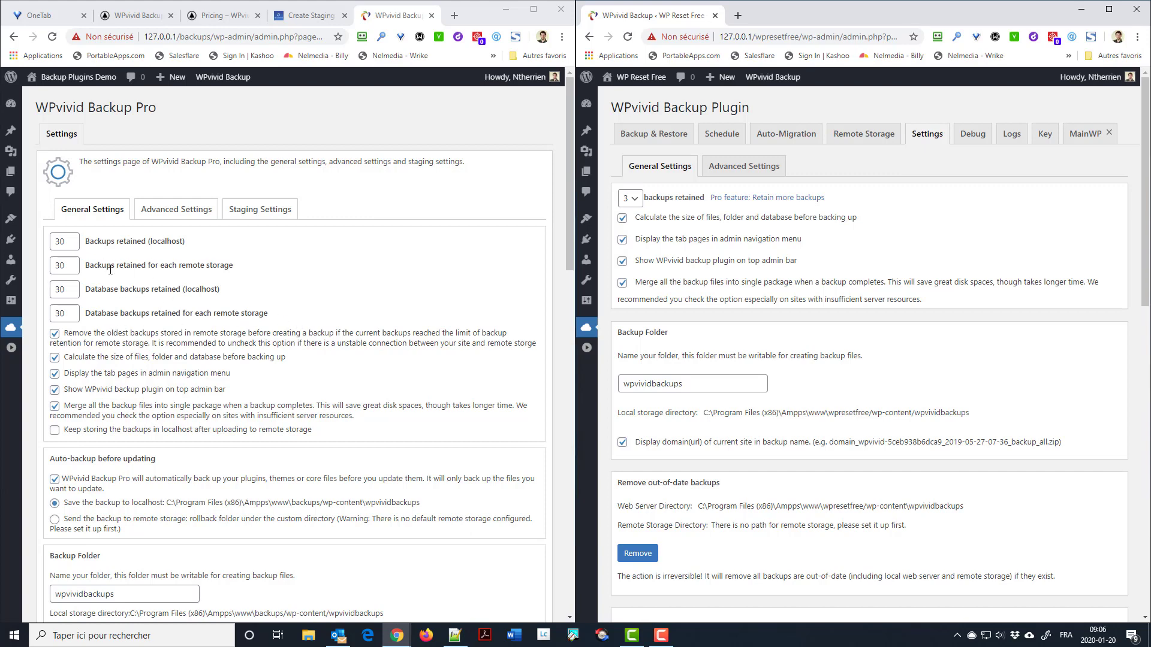
left_click_drag(235, 266, 85, 240)
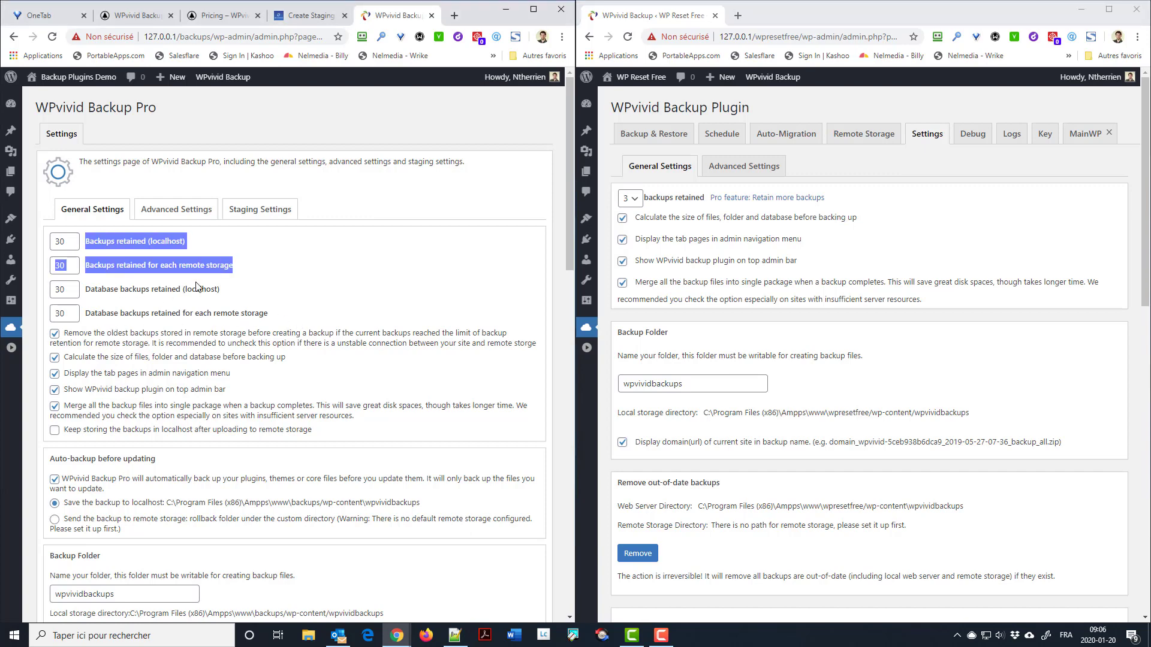
left_click_drag(273, 315, 78, 294)
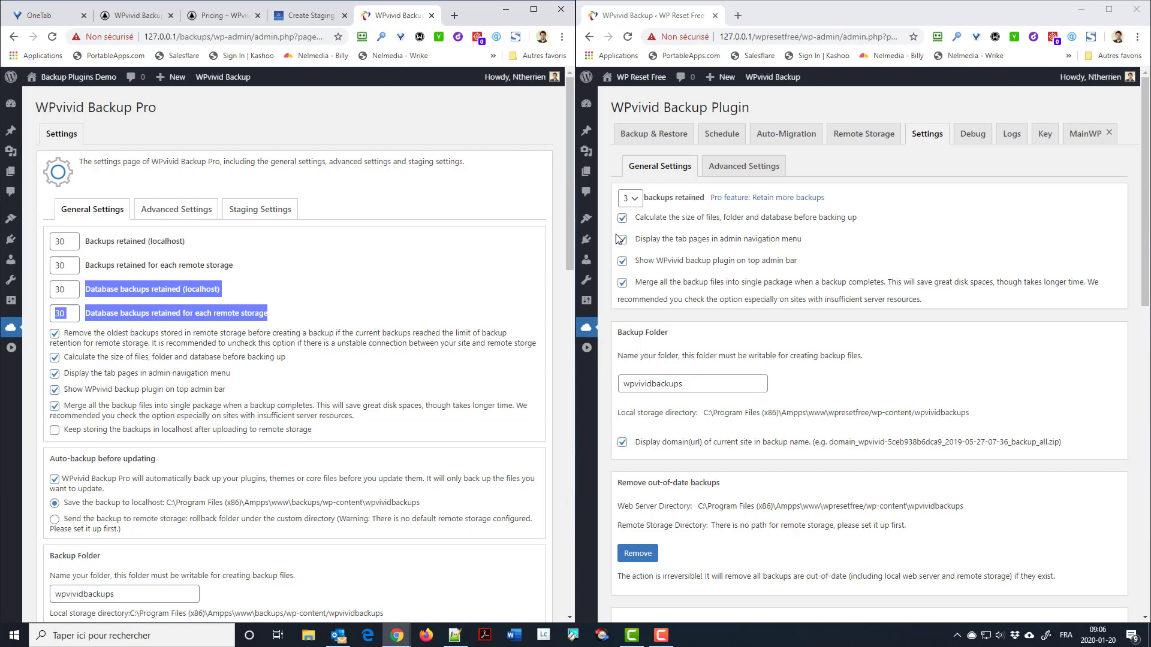
left_click(427, 276)
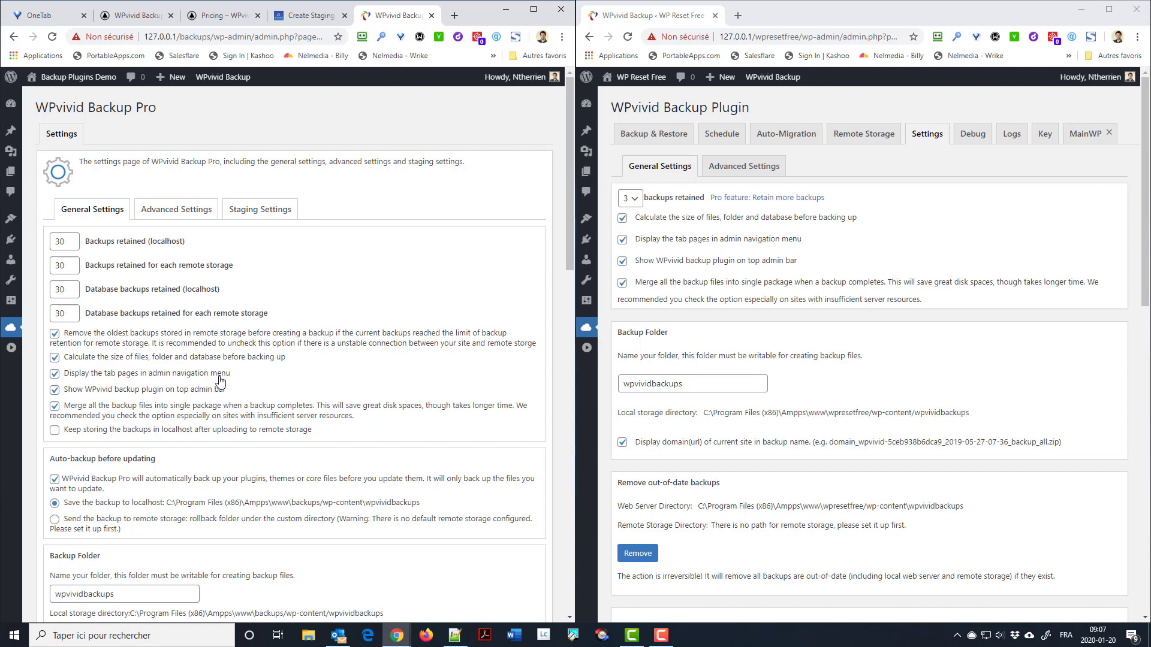
Step: Check the Pro plugin's option to keep local backups after remote upload, and inspect its backup file prefix field
mouse_move(11, 329)
left_click(54, 430)
left_click(55, 431)
scroll(293, 450, "down", 3)
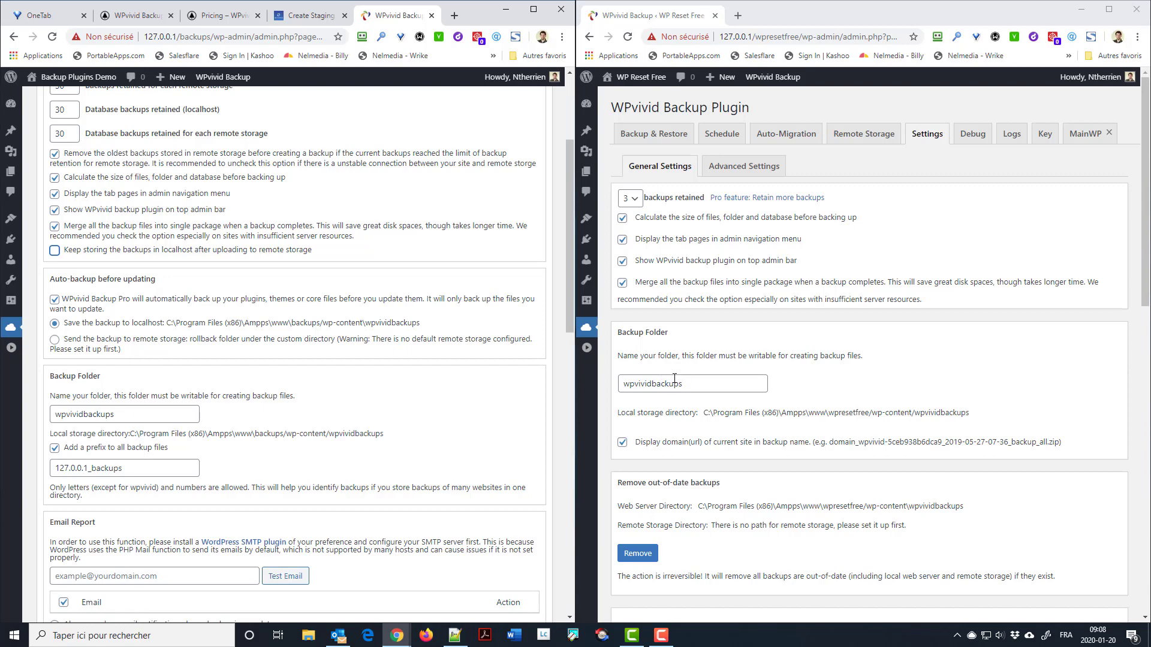
scroll(205, 427, "down", 2)
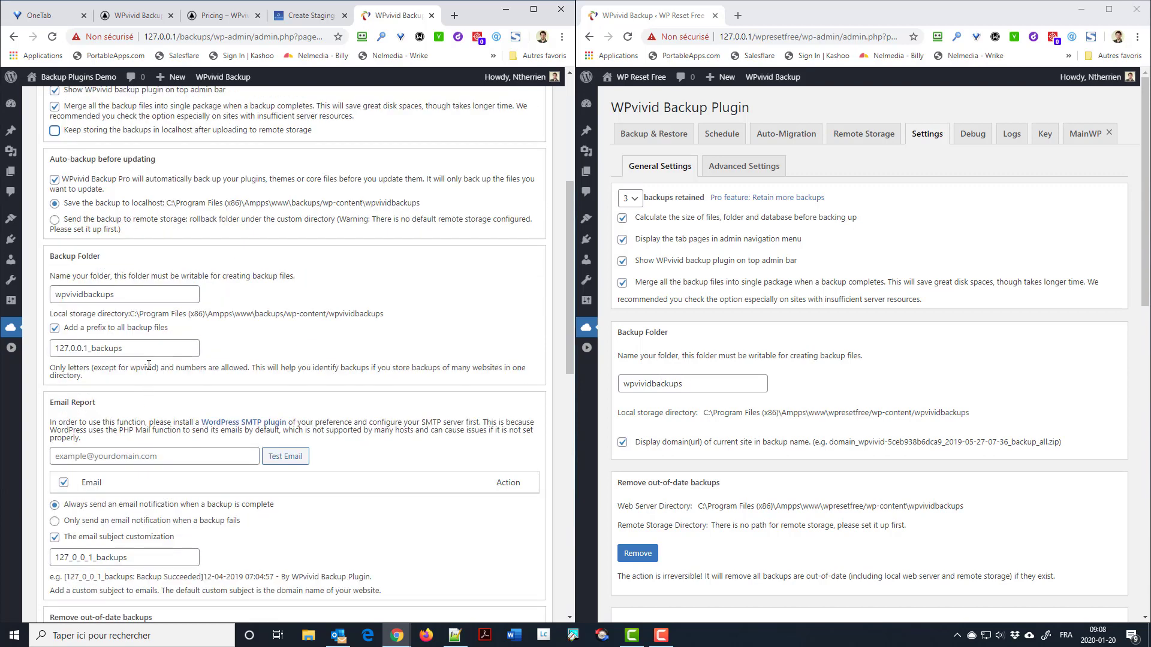
triple_click(138, 349)
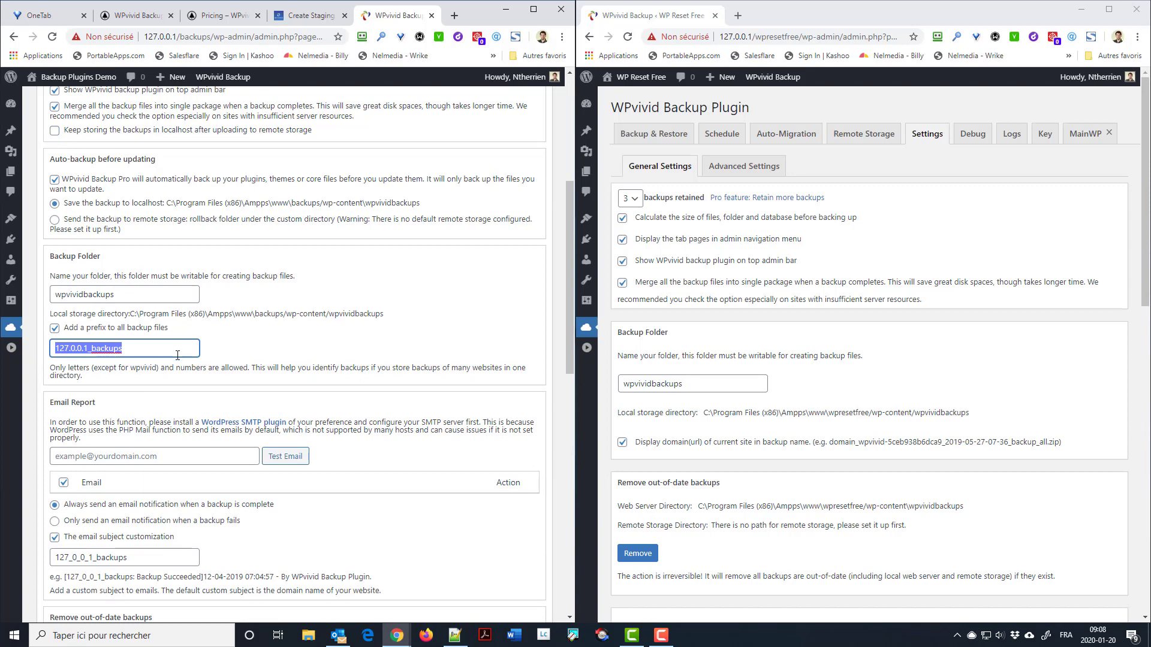
Step: Compare the Email Report options in both plugins, temporarily enabling the free plugin's email report to reveal its fields
scroll(205, 379, "down", 3)
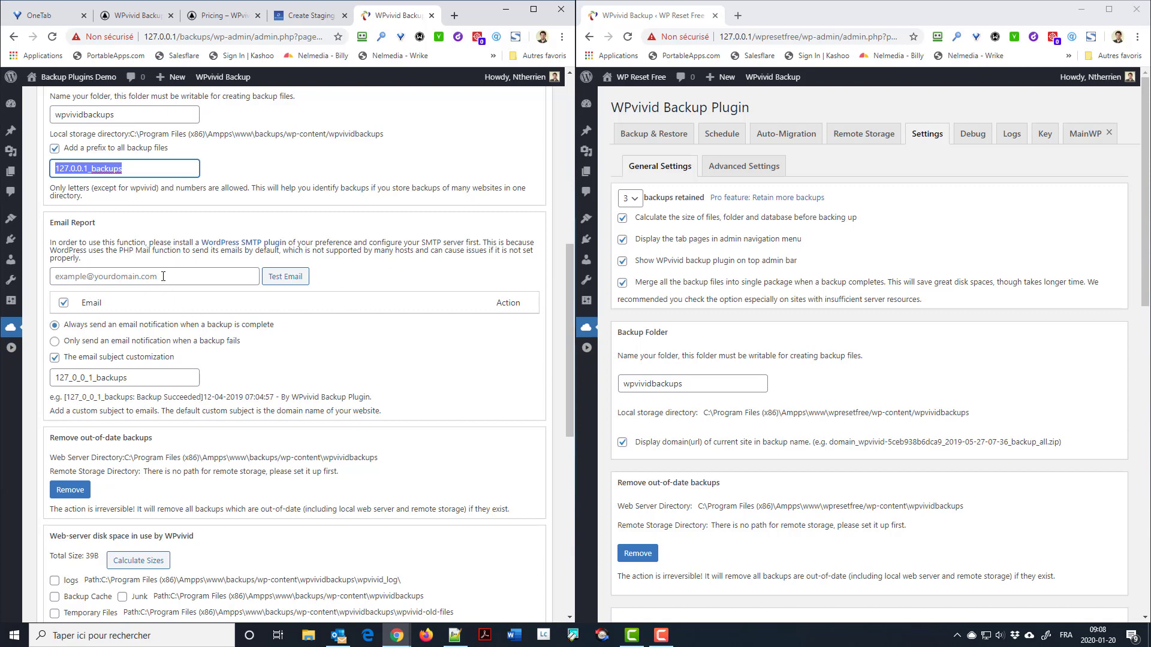
left_click(163, 276)
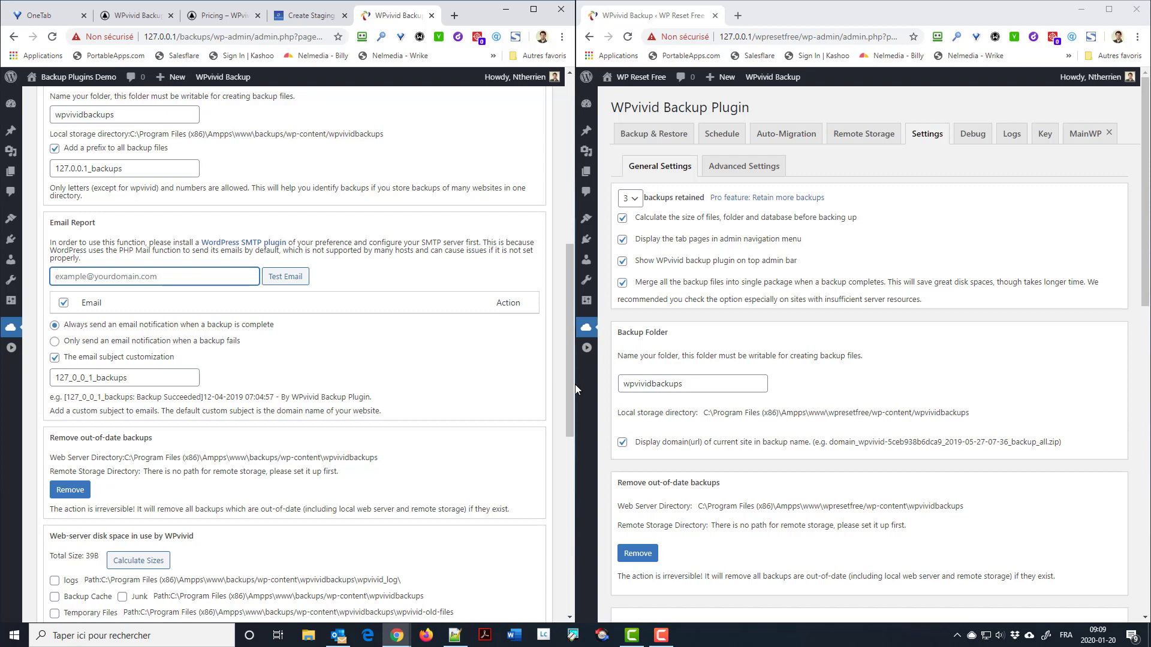
scroll(729, 379, "down", 2)
scroll(729, 379, "down", 6)
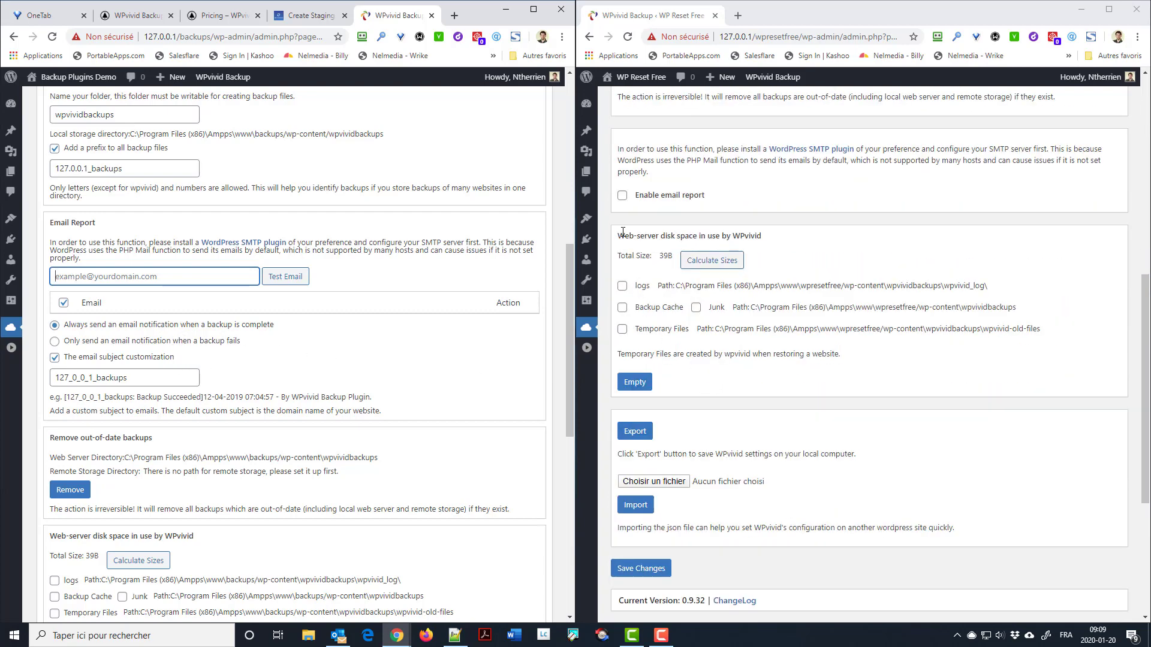
left_click(622, 198)
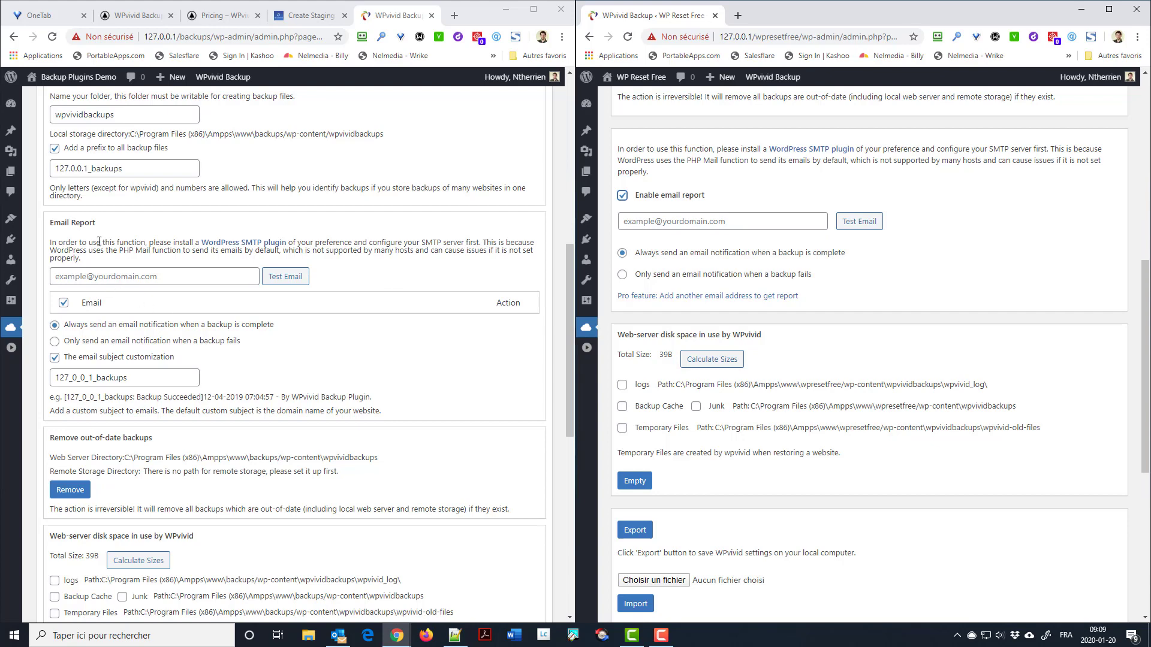
left_click(64, 304)
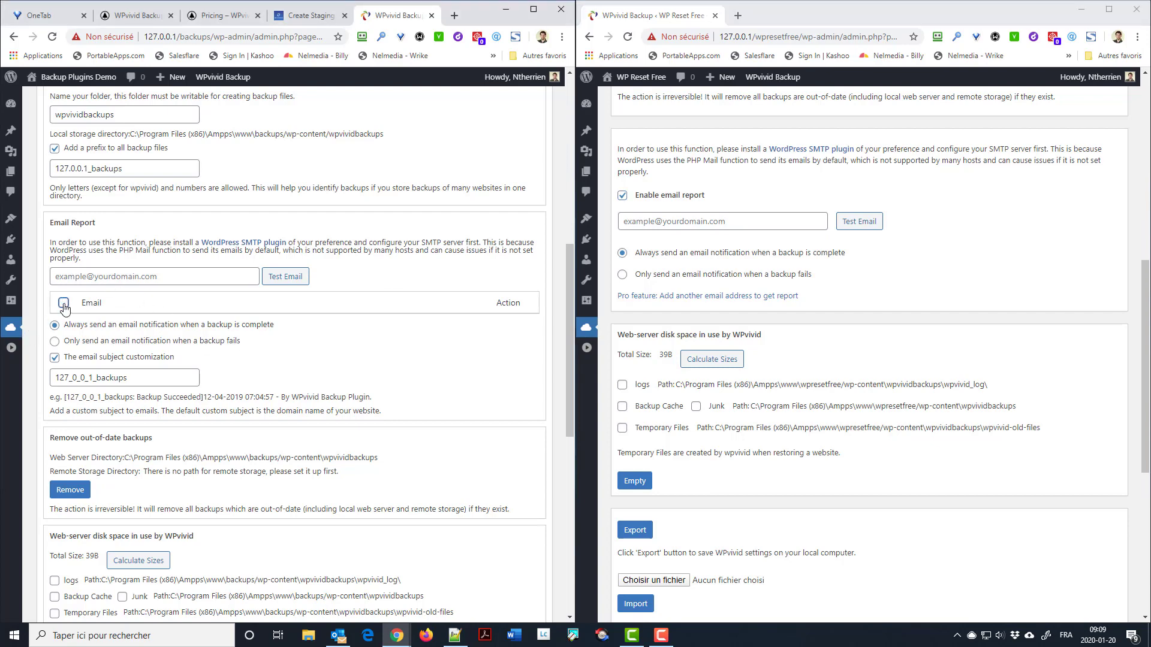
left_click(63, 304)
left_click(675, 196)
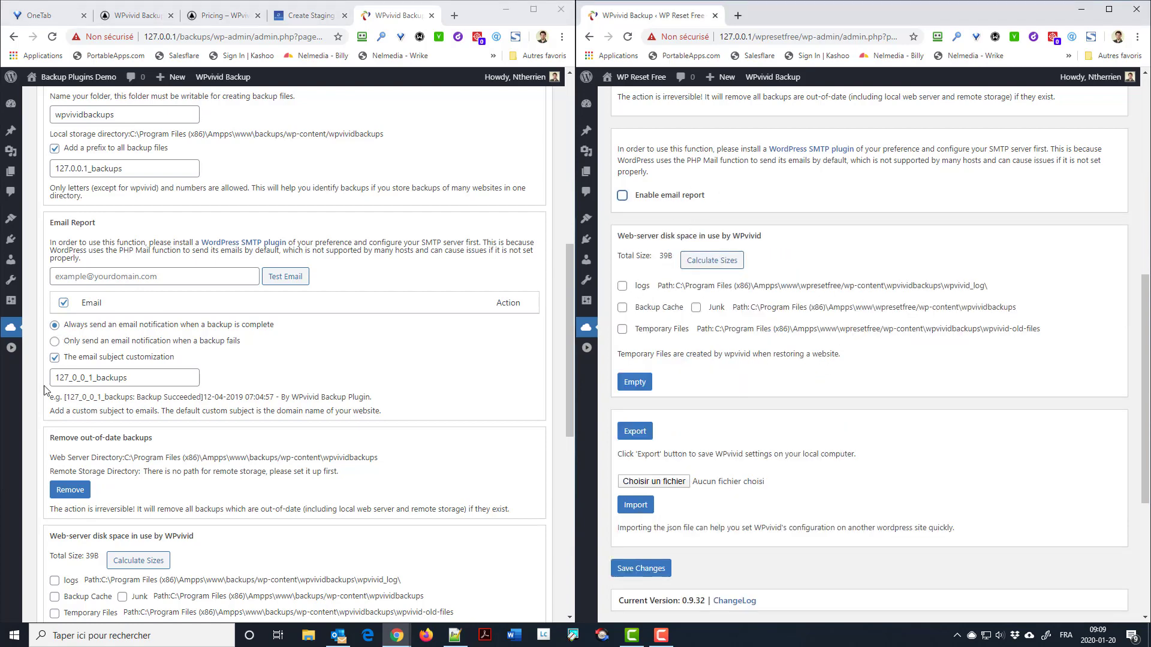
Step: Review the Pro plugin's remaining general settings, from auto-backup before updating to disk space cleanup and settings export and import
scroll(45, 389, "down", 4)
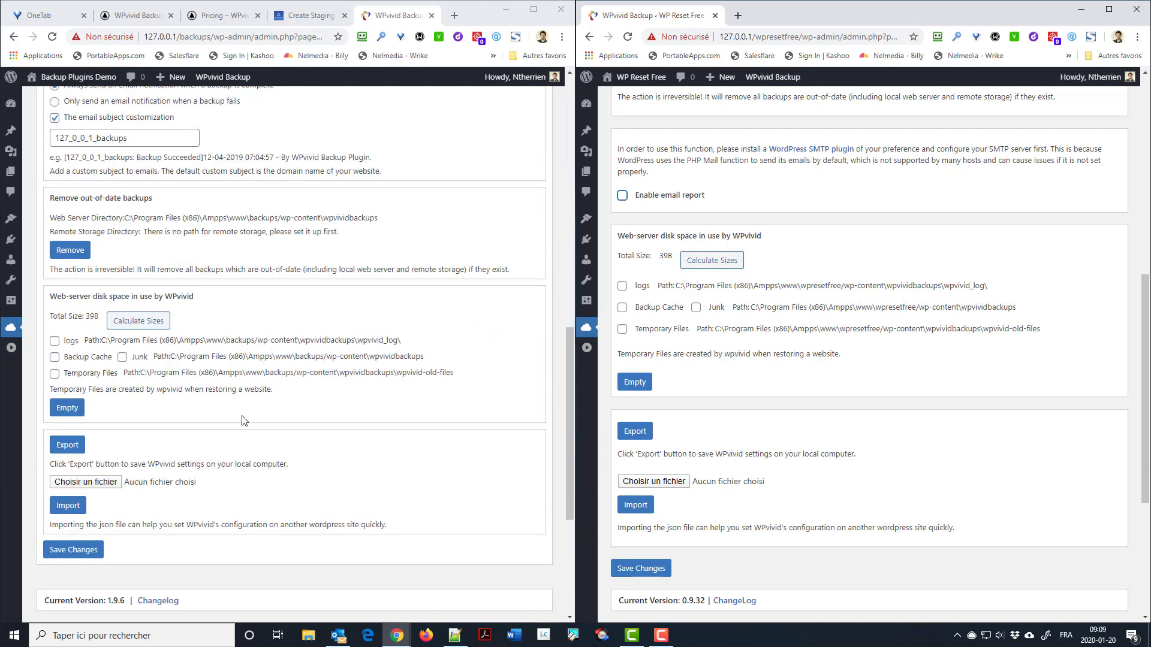
scroll(244, 420, "down", 1)
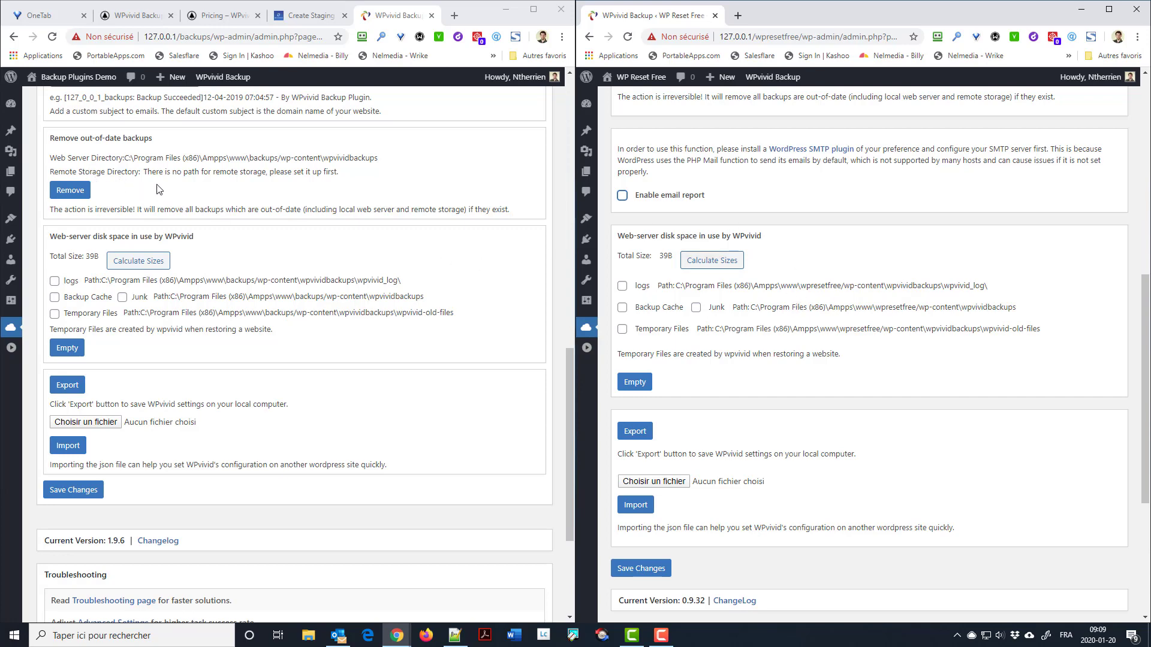
scroll(160, 189, "up", 8)
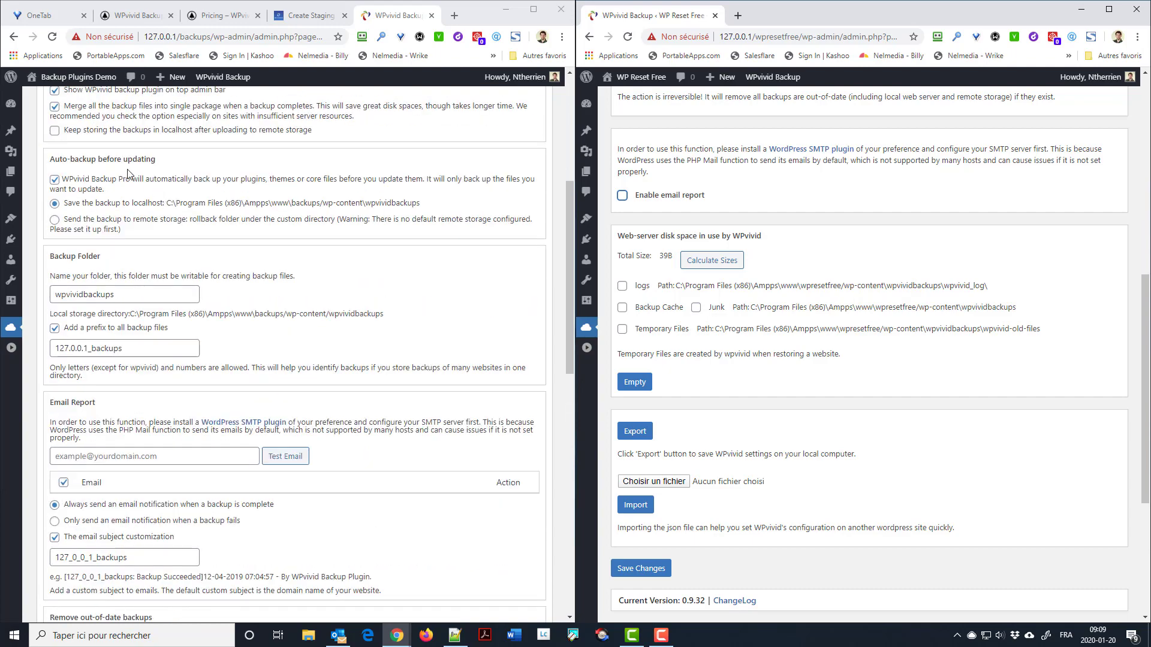
scroll(131, 175, "up", 2)
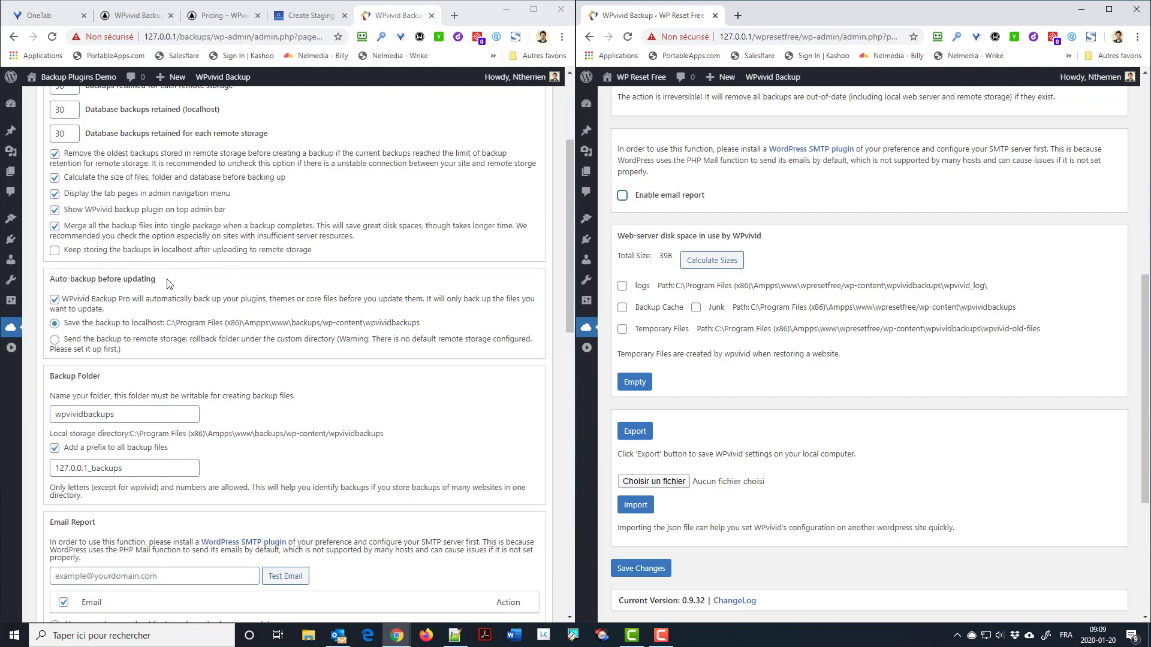
scroll(238, 324, "down", 9)
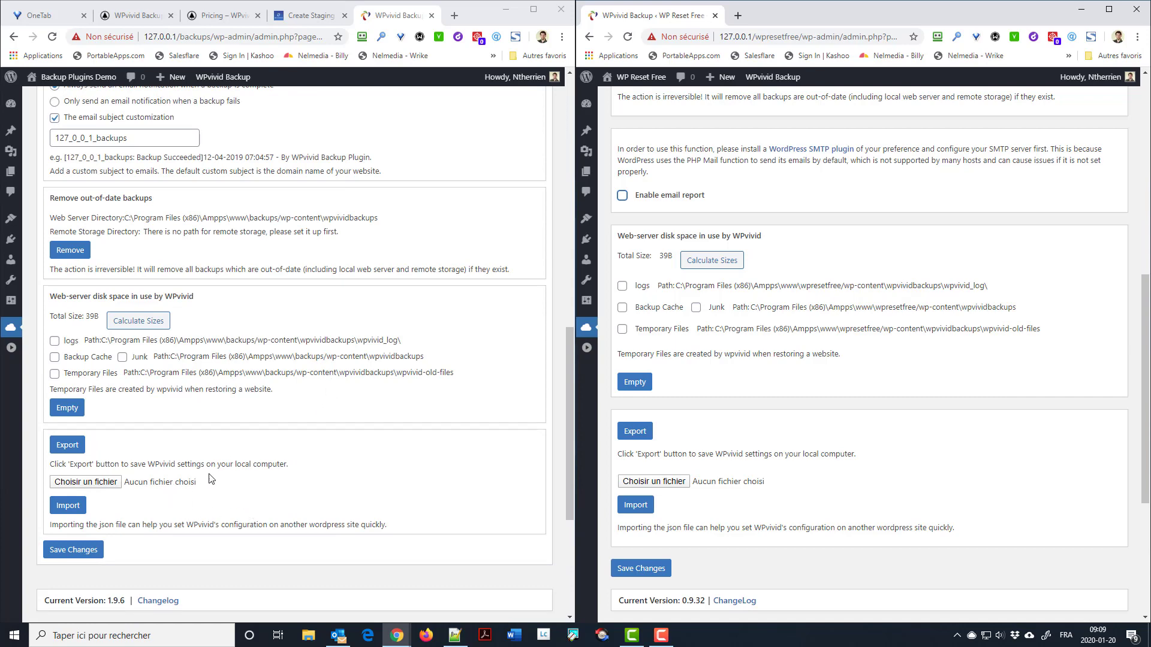
Step: Open Advanced Settings in both plugins and compare their options from optimization mode through chunk size and time-out retries
scroll(779, 429, "up", 8)
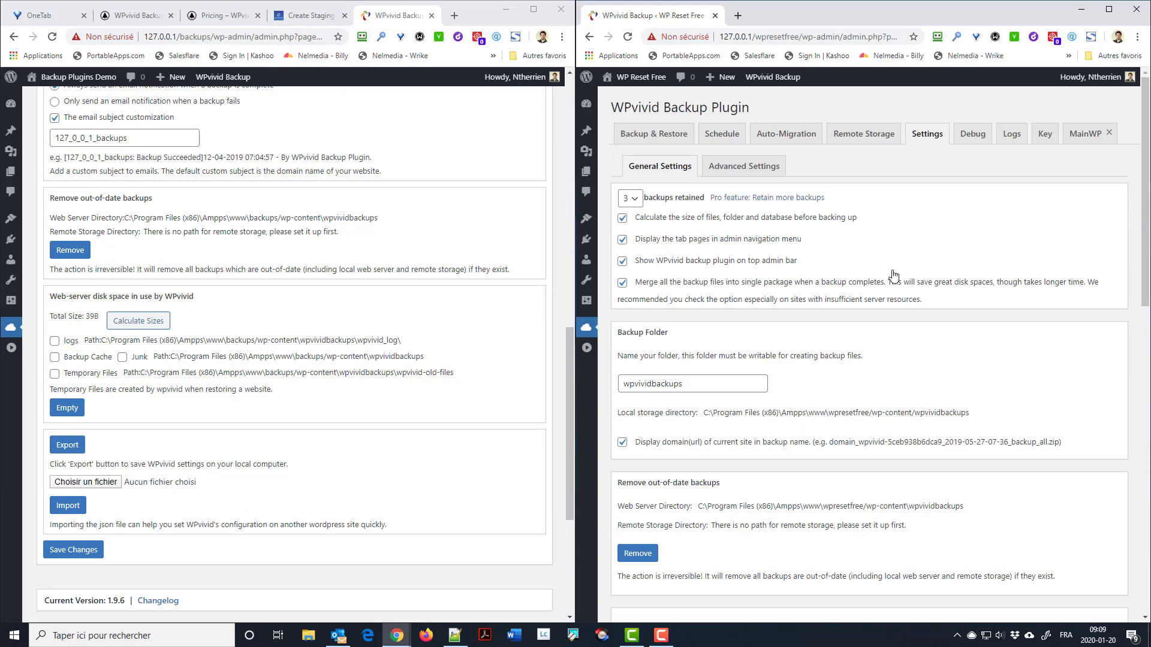
left_click(758, 169)
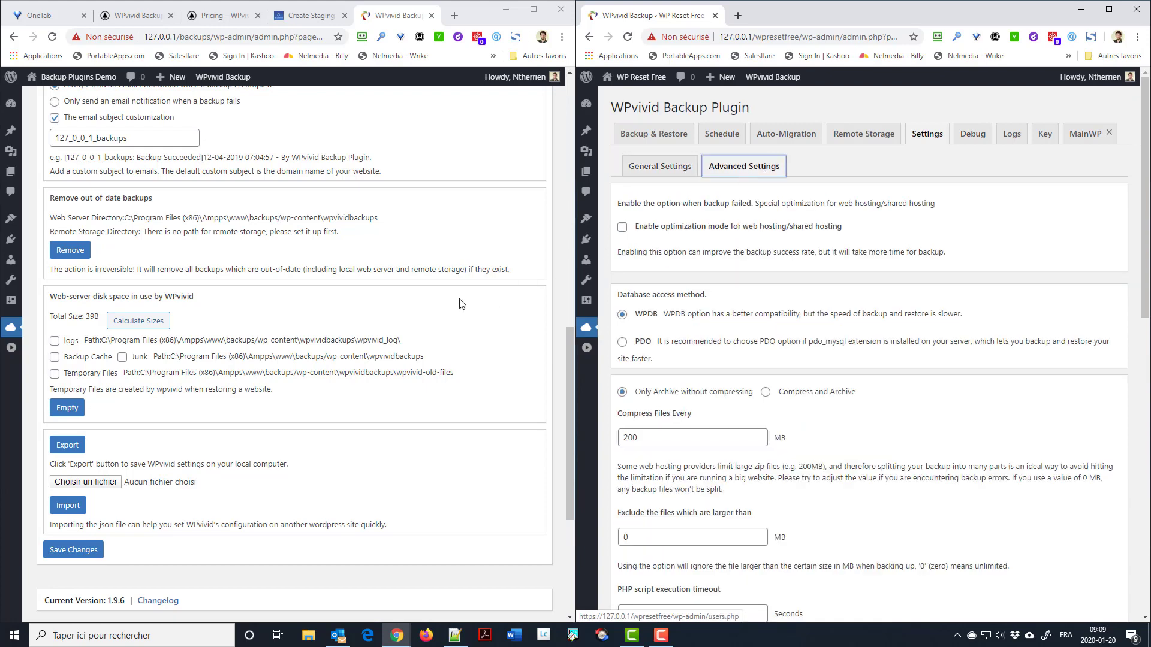
scroll(162, 189, "up", 7)
scroll(156, 189, "up", 5)
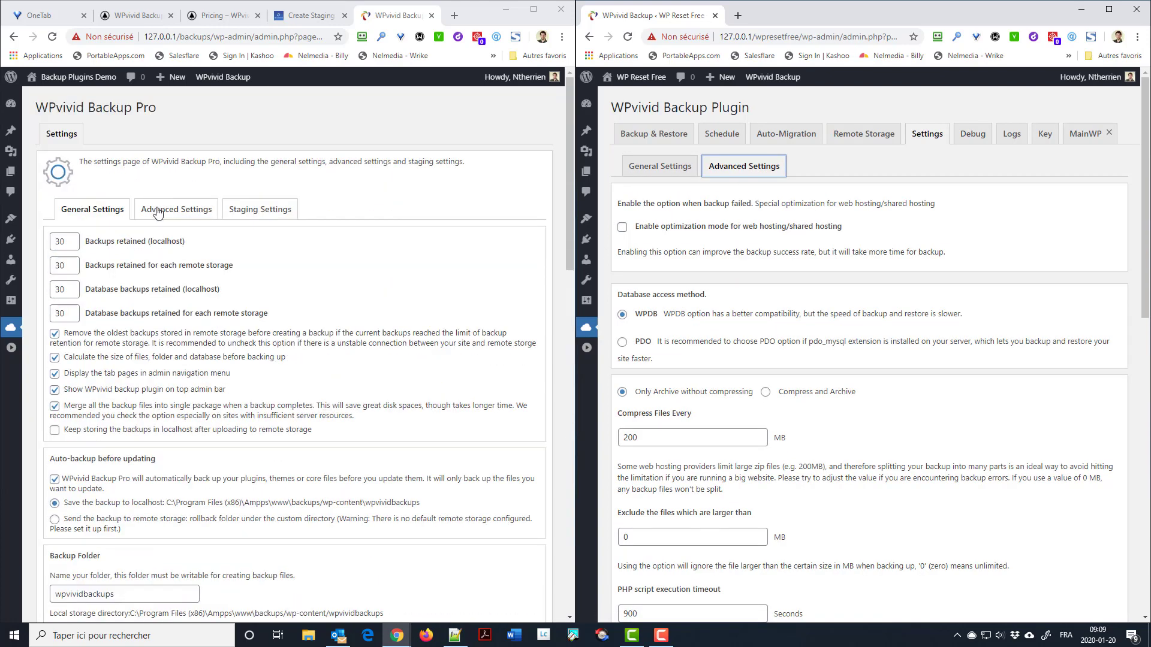
left_click(171, 211)
scroll(218, 329, "down", 2)
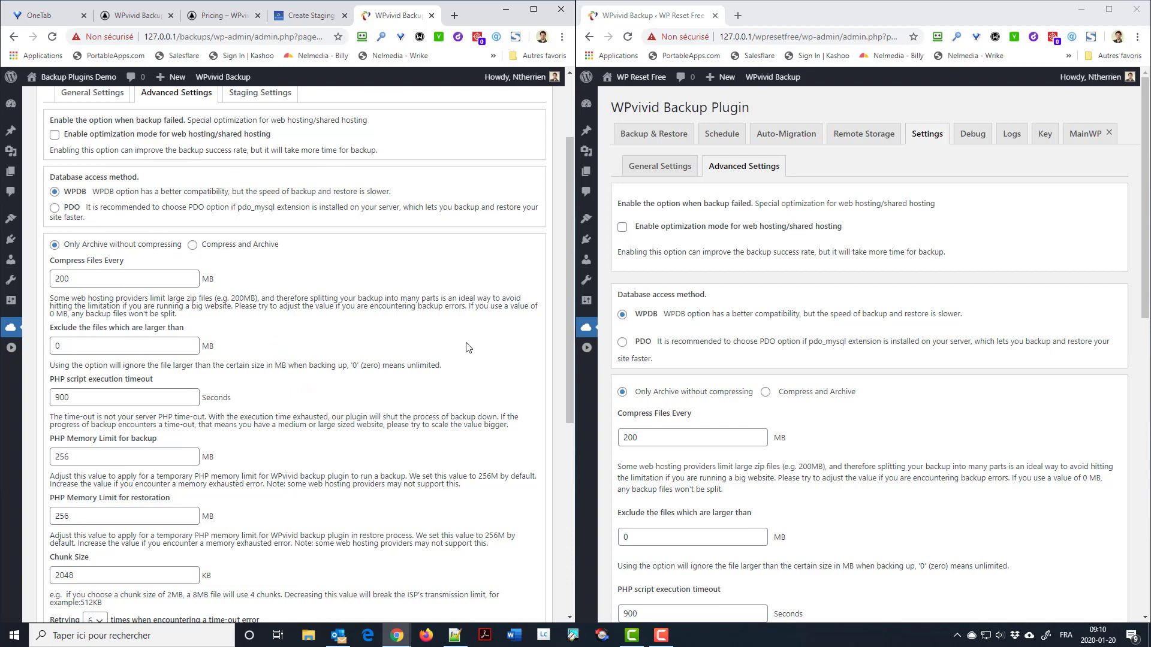
scroll(696, 298, "down", 1)
scroll(697, 297, "down", 1)
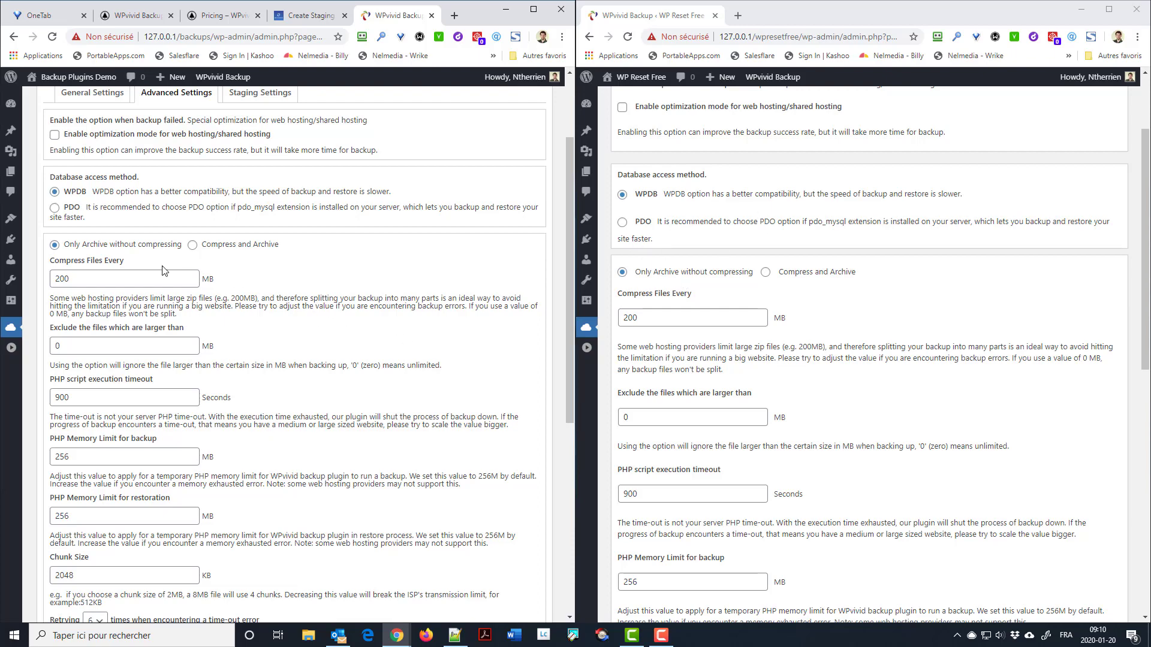
scroll(204, 293, "down", 3)
scroll(768, 347, "down", 6)
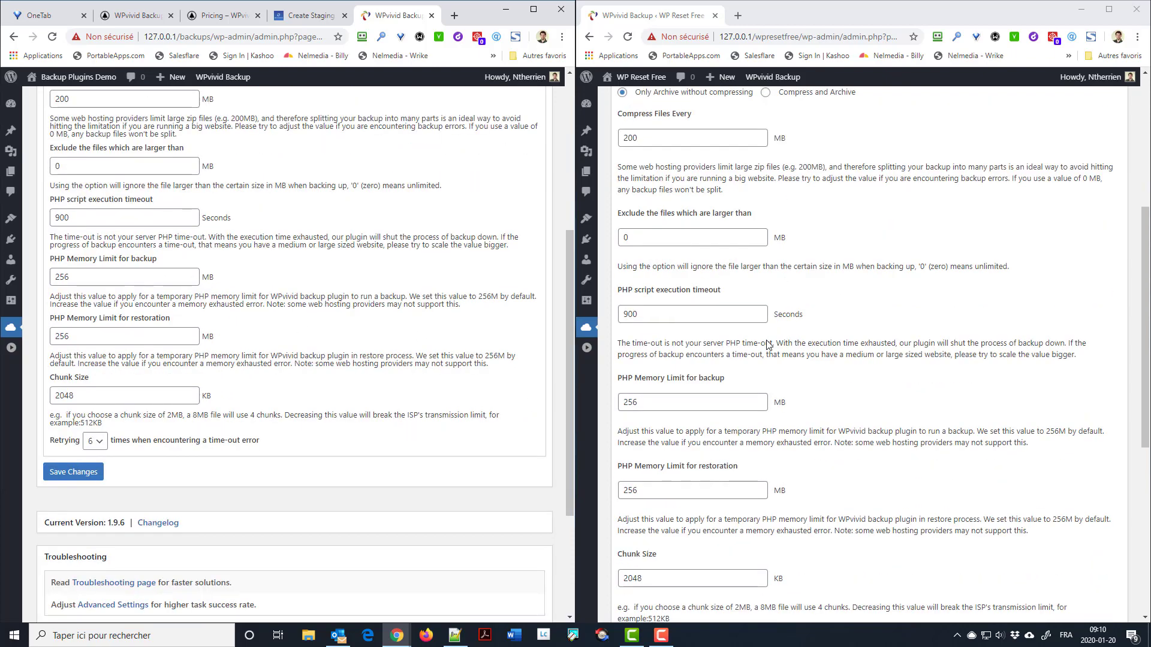
scroll(768, 347, "down", 2)
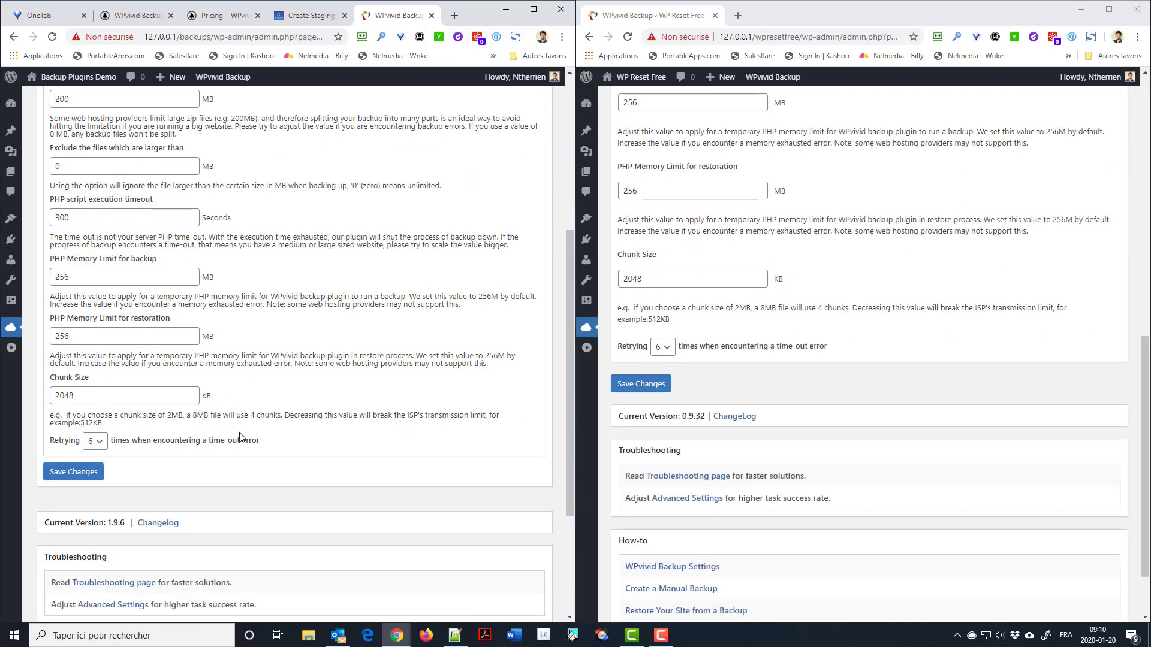
Step: Open the Pro plugin's Staging Settings and review its copy counts, file size, memory limit and login options
scroll(275, 439, "up", 5)
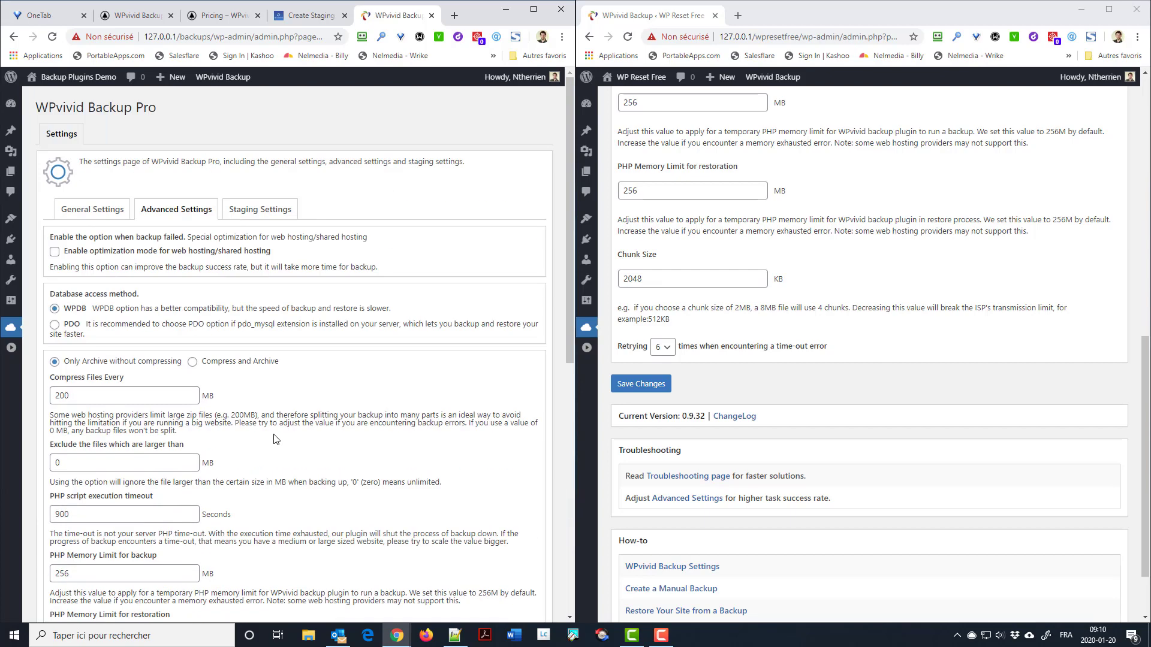
left_click(240, 212)
scroll(242, 215, "down", 2)
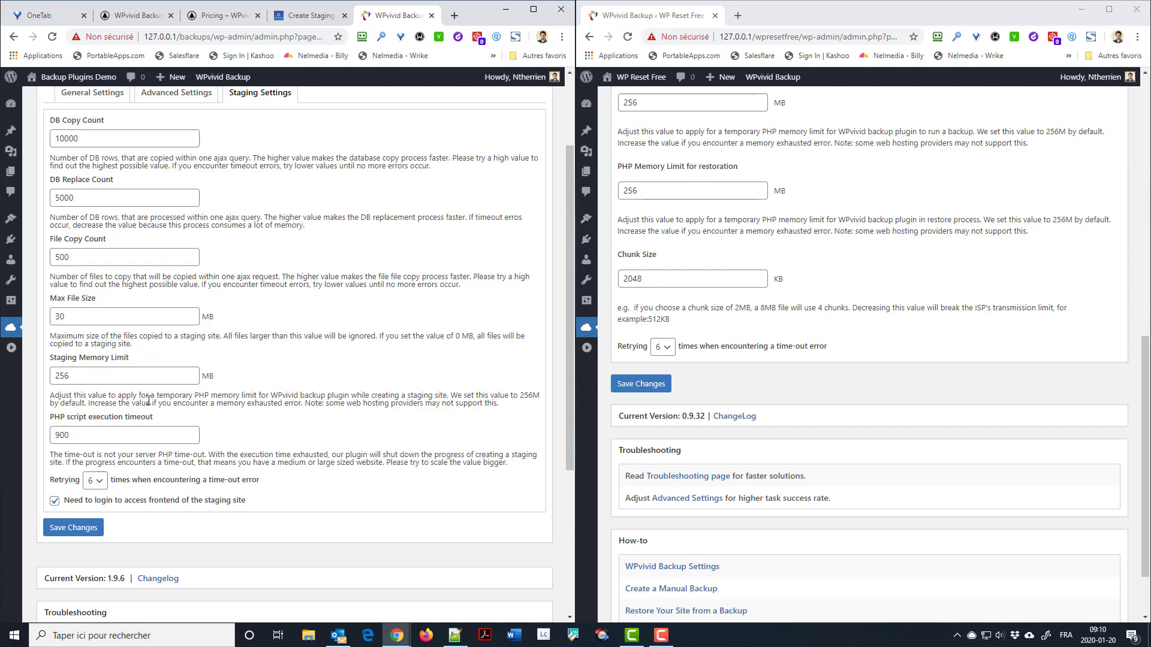
scroll(723, 260, "up", 4)
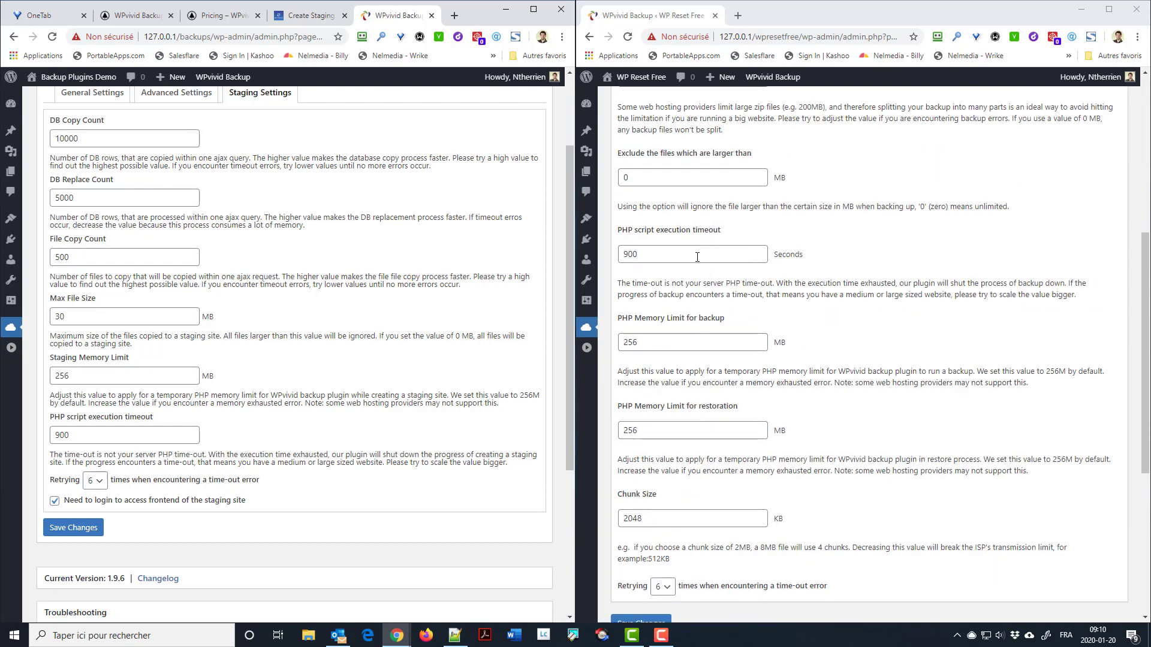
scroll(274, 251, "up", 1)
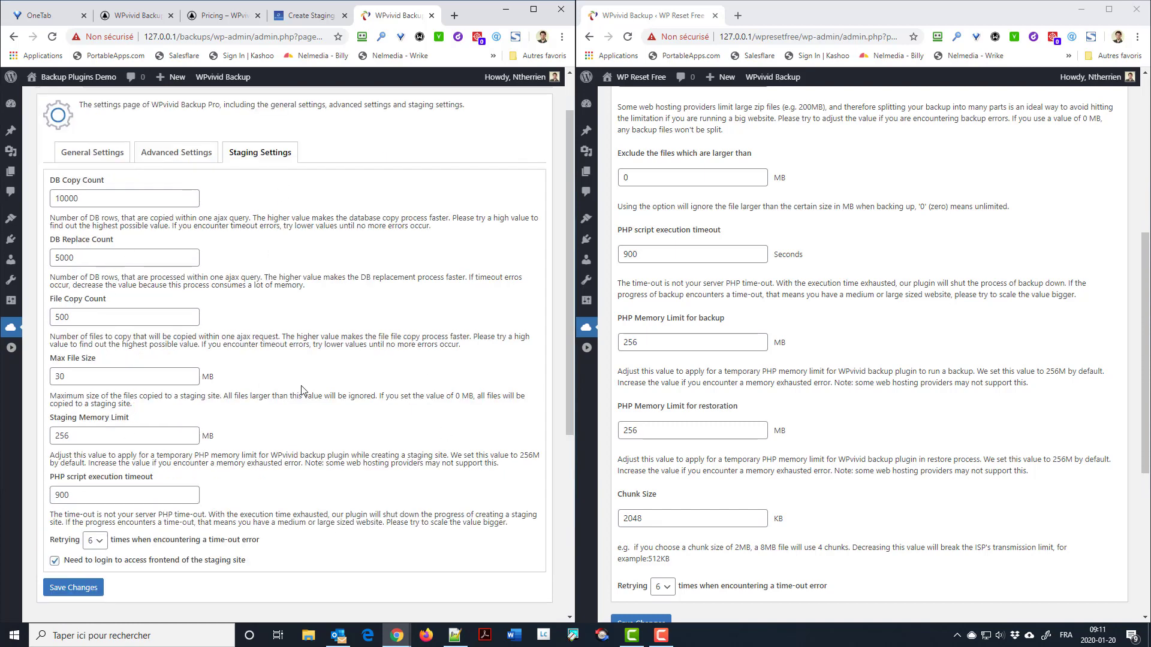
Step: Open the free plugin's Debug page with its website information and support options
scroll(696, 319, "up", 4)
scroll(695, 319, "up", 2)
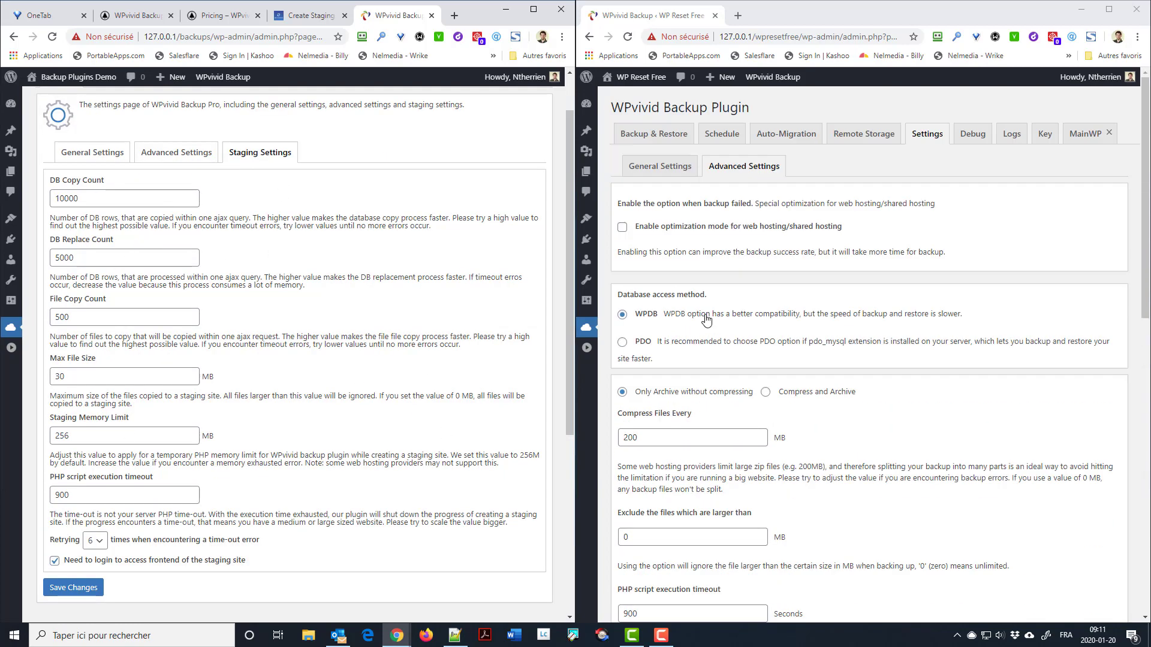
left_click(966, 142)
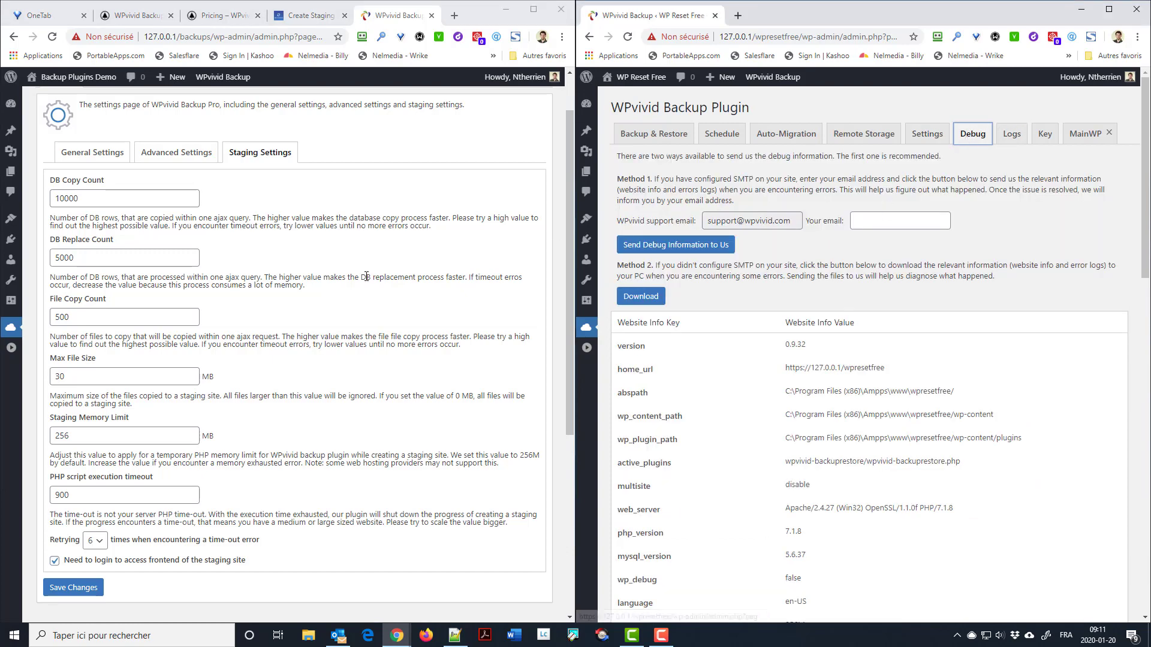
Step: Open the Pro plugin's Debug page and compare its support email address with the free plugin's
mouse_move(5, 339)
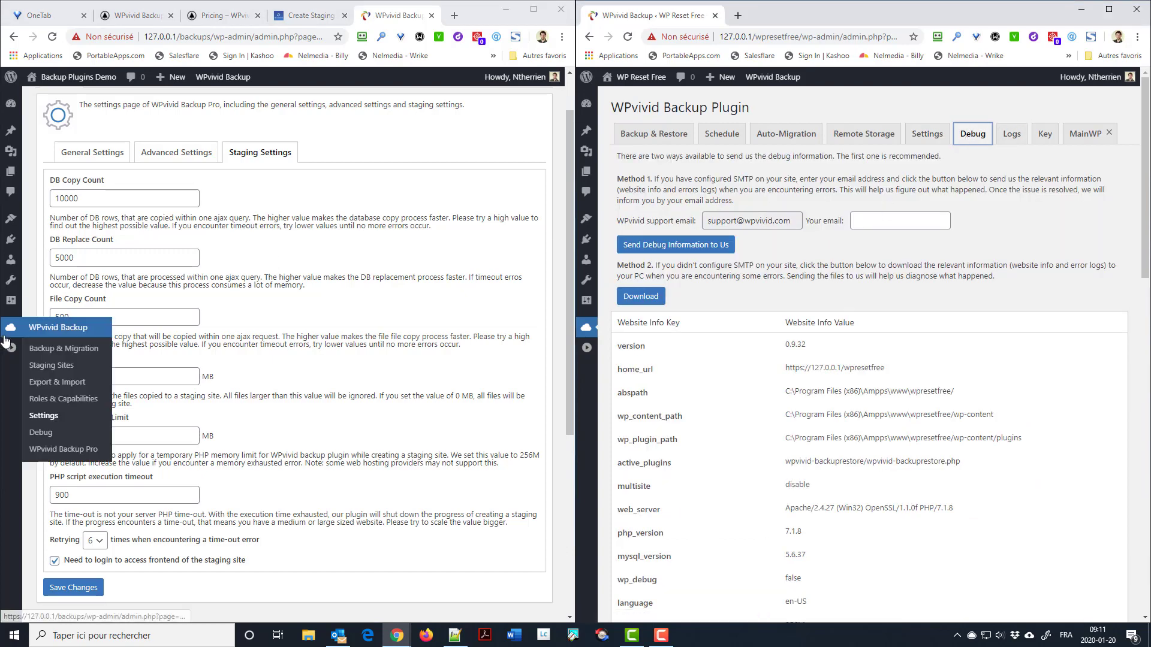
left_click(53, 431)
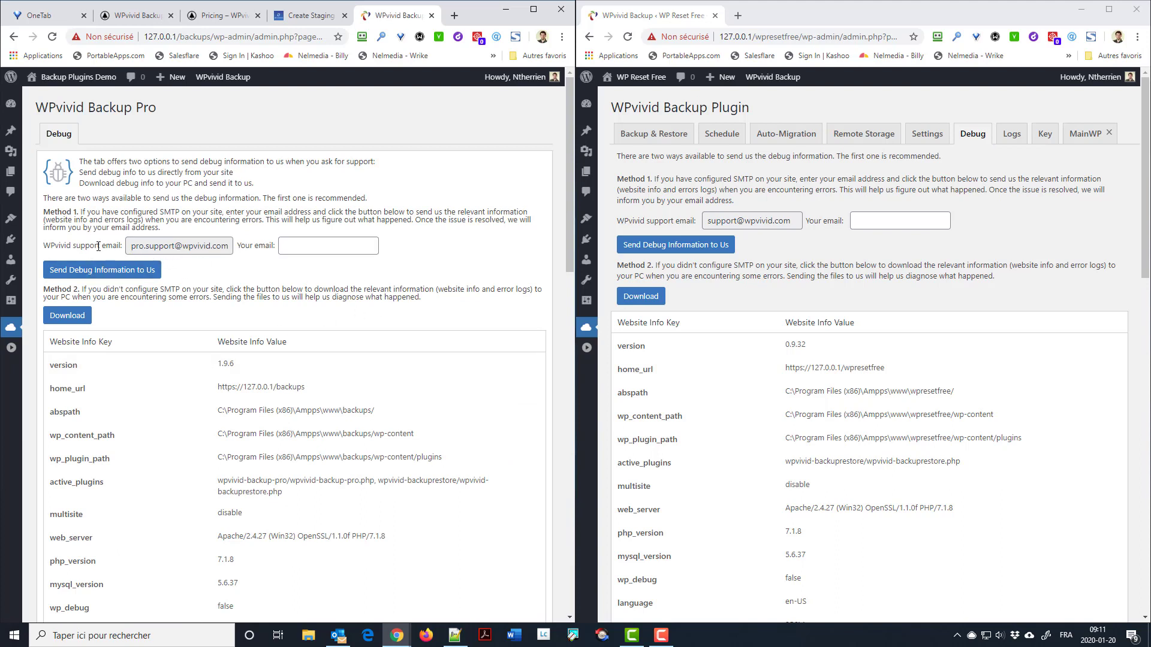
left_click_drag(132, 245, 146, 245)
left_click_drag(708, 221, 721, 221)
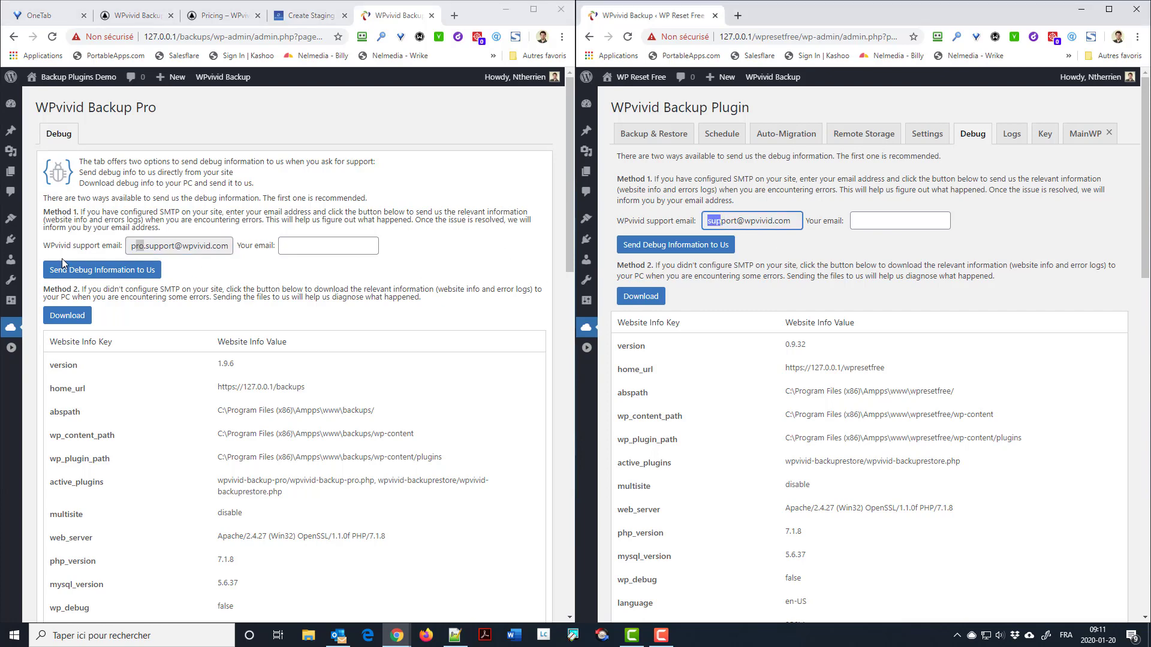
left_click_drag(130, 245, 144, 245)
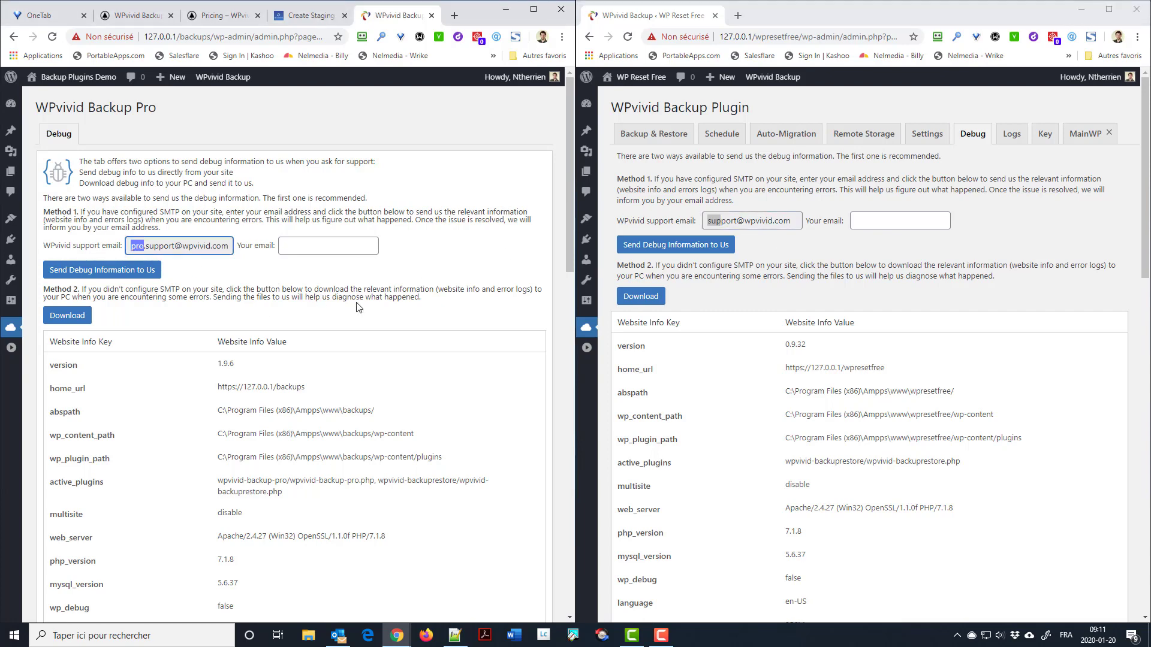
Step: Compare the website information tables and the sections below them on both plugins' Debug pages
scroll(356, 307, "down", 4)
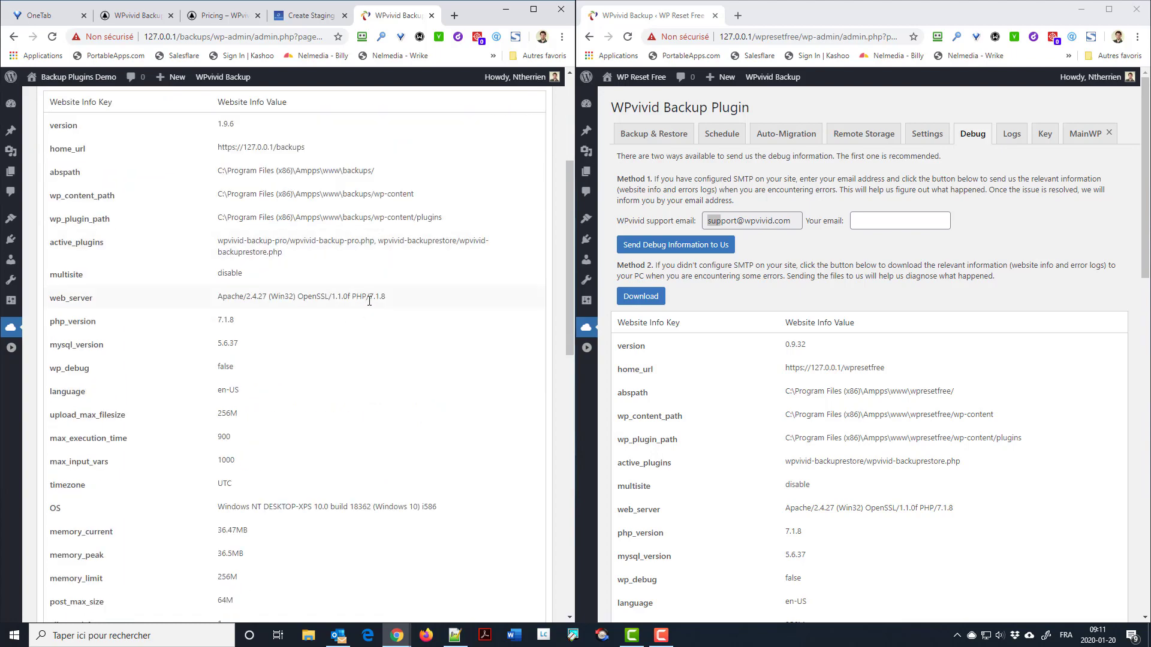
scroll(366, 303, "up", 4)
scroll(354, 321, "down", 15)
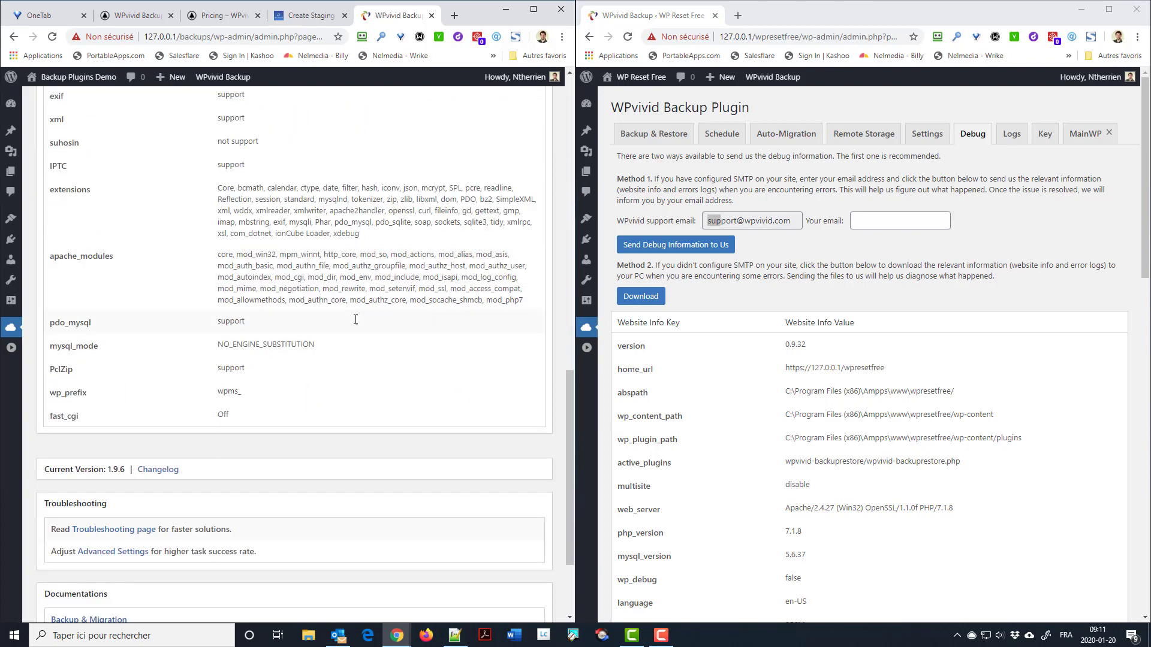
scroll(885, 397, "down", 7)
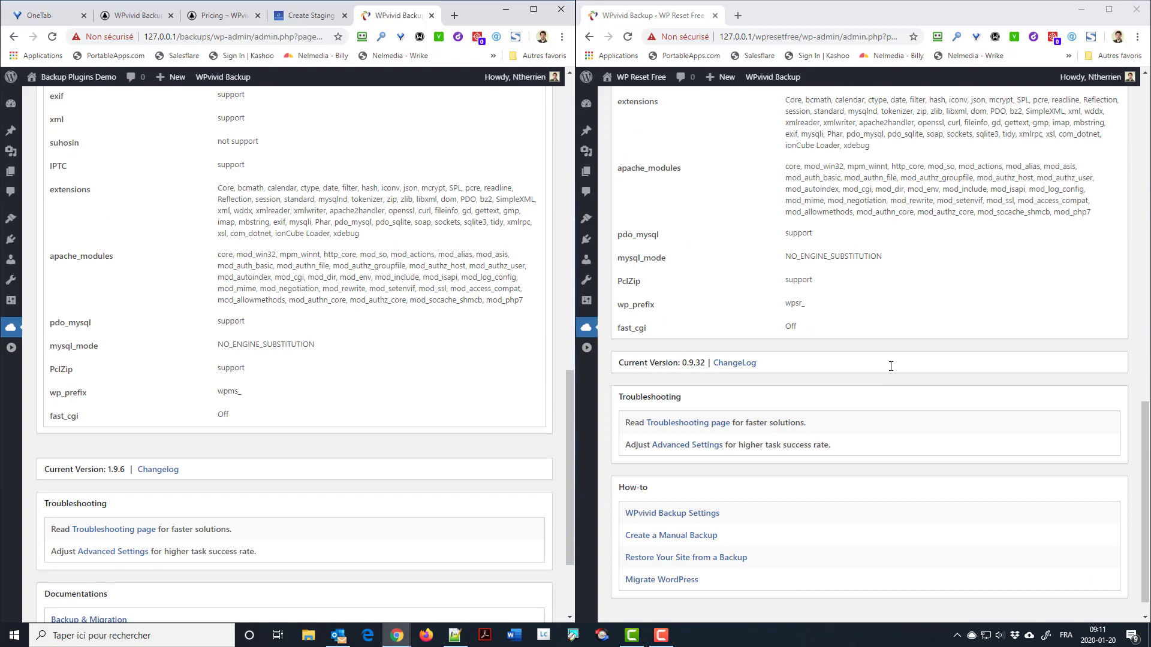
scroll(887, 372, "up", 20)
scroll(895, 341, "down", 14)
scroll(896, 341, "down", 4)
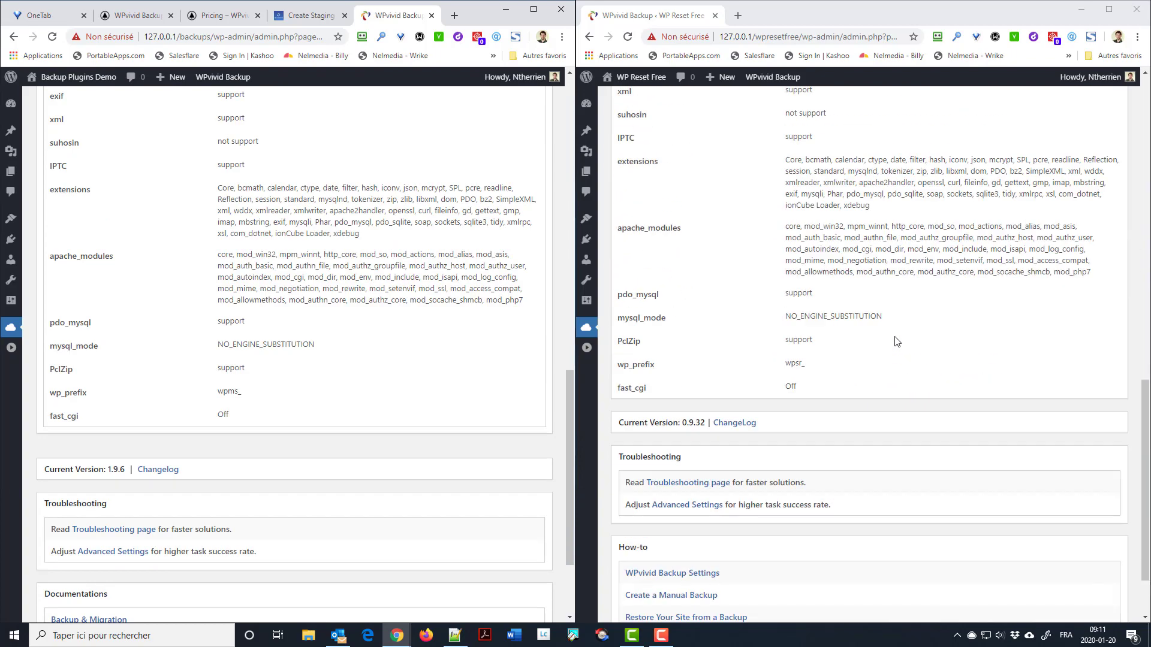
scroll(895, 341, "up", 18)
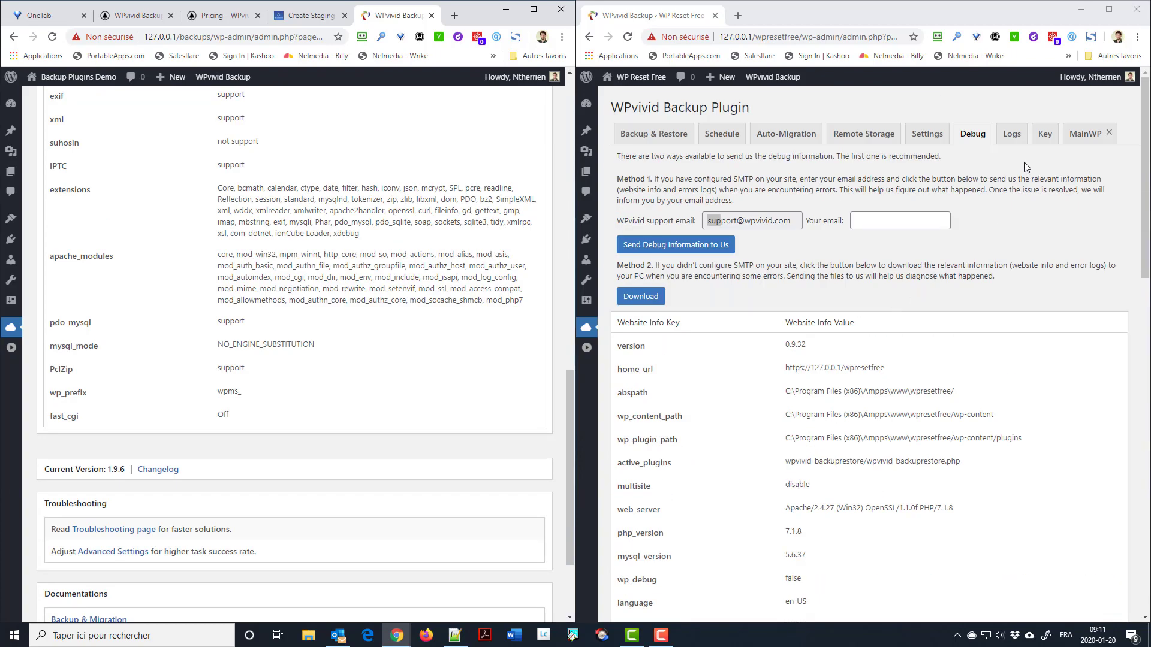
Step: View the free plugin's Logs, Key and MainWP pages in turn
left_click(1010, 136)
left_click(1043, 133)
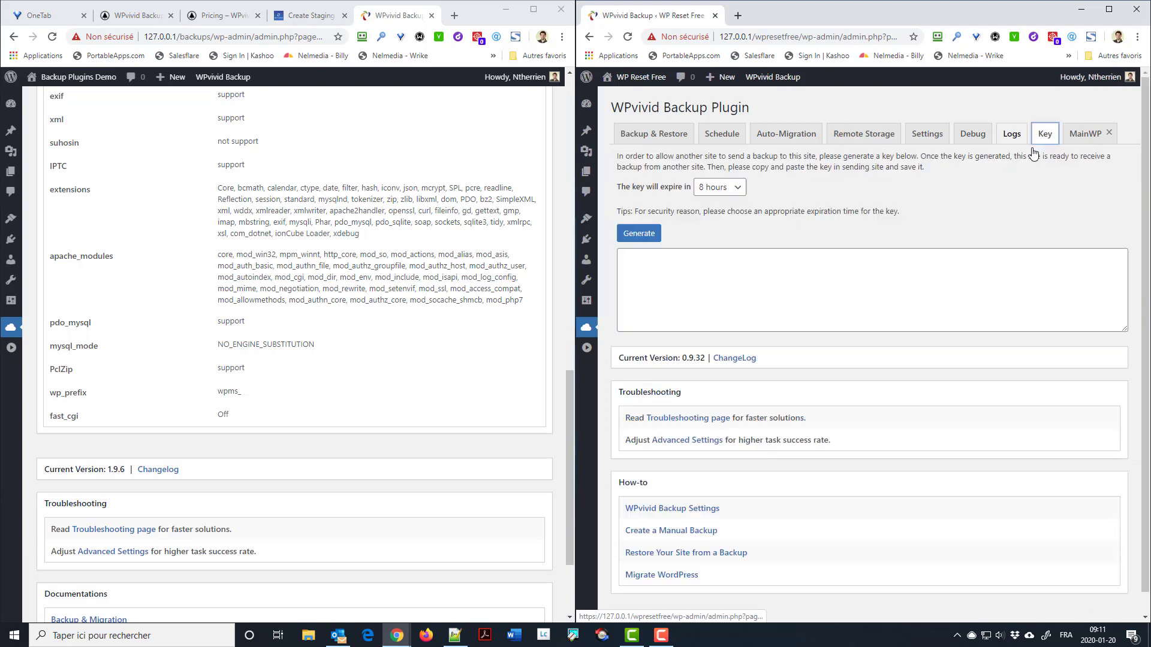
left_click(1084, 133)
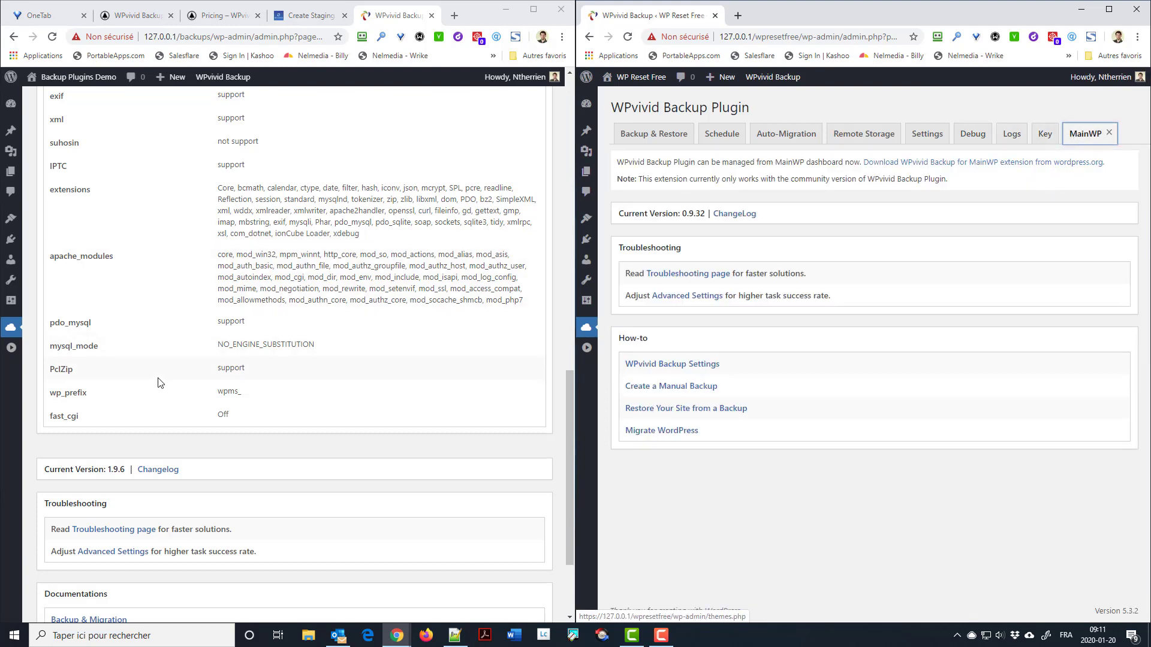
Step: Return to the start of the Pro plugin's Debug page and highlight the plugin version value
scroll(173, 354, "up", 8)
scroll(173, 353, "up", 6)
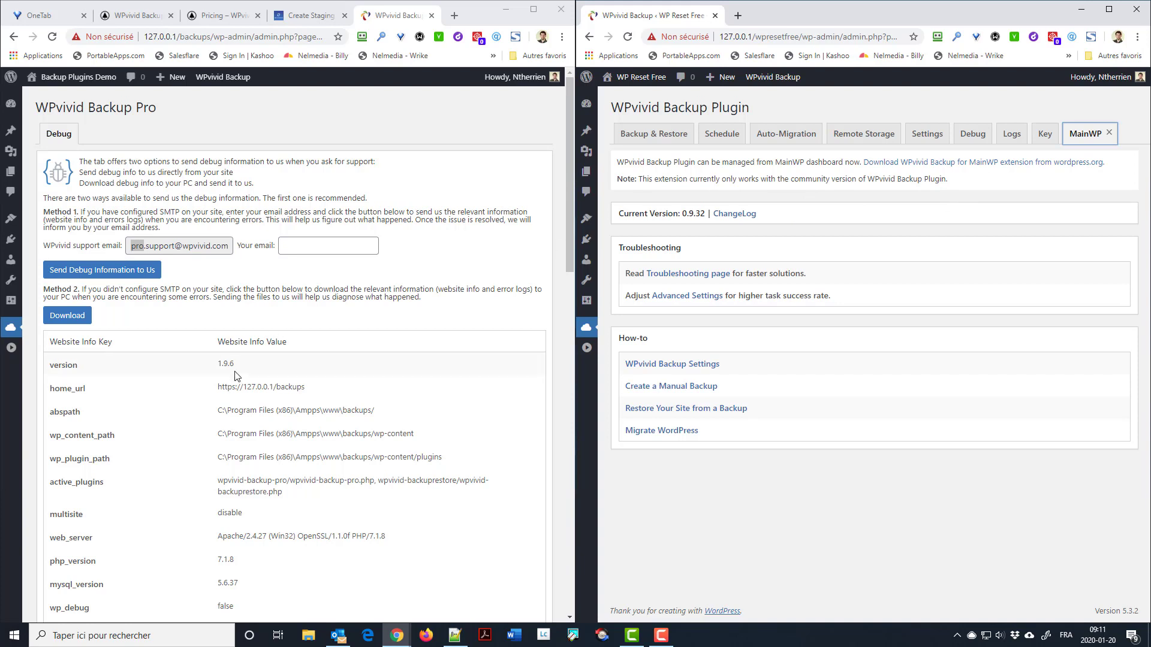
left_click_drag(218, 364, 248, 365)
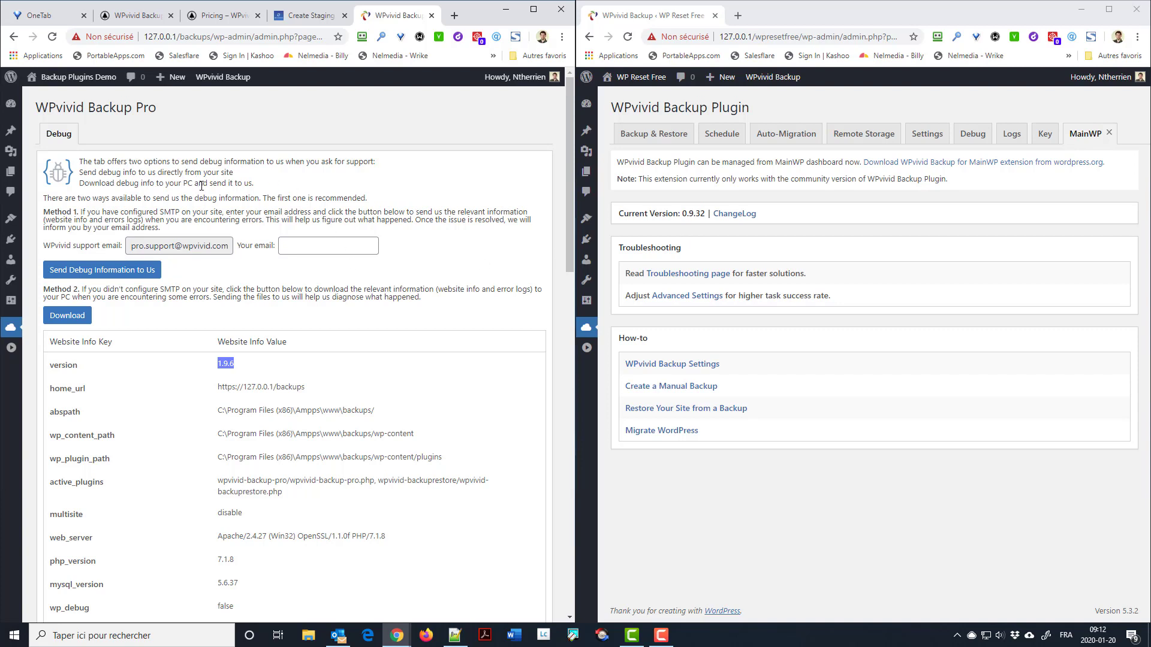
Step: Create a staging site in the folder mystaging01 with table prefix wpvividstg01_, sharing the live site's database and keeping the default content selection
mouse_move(11, 331)
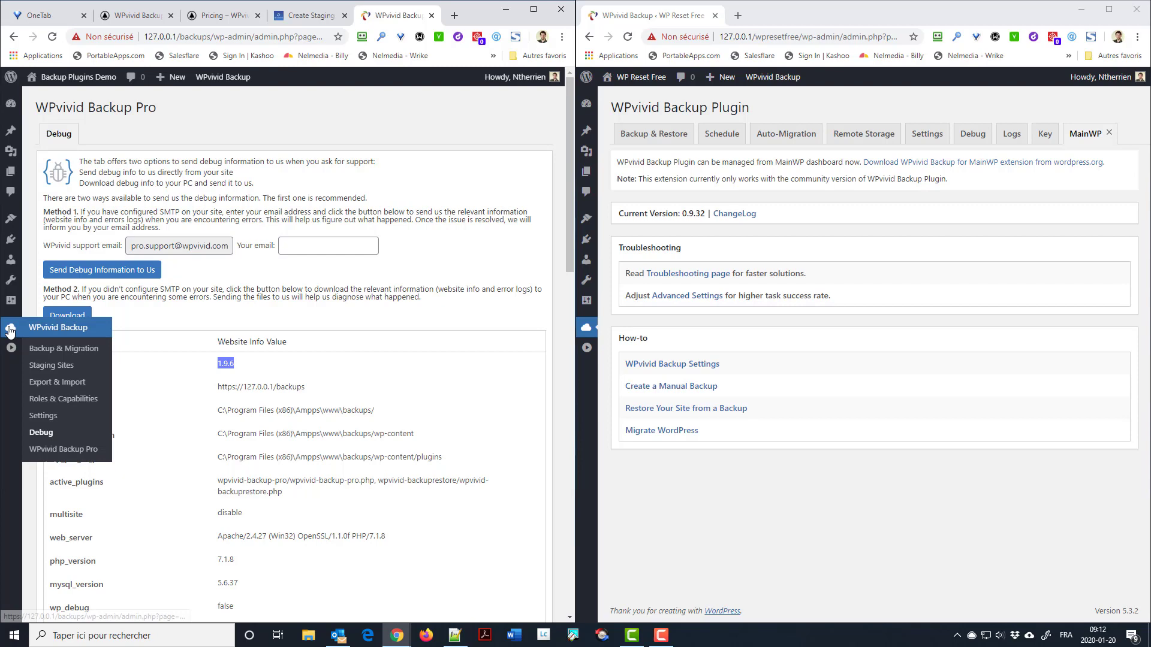
left_click(41, 350)
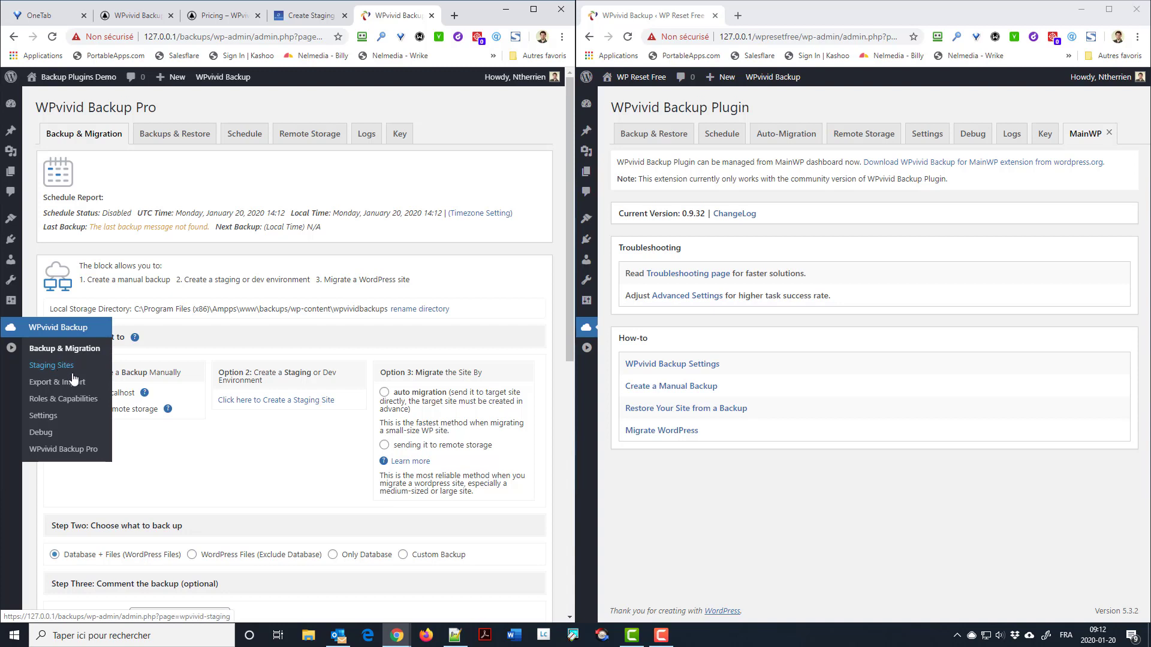
left_click(51, 365)
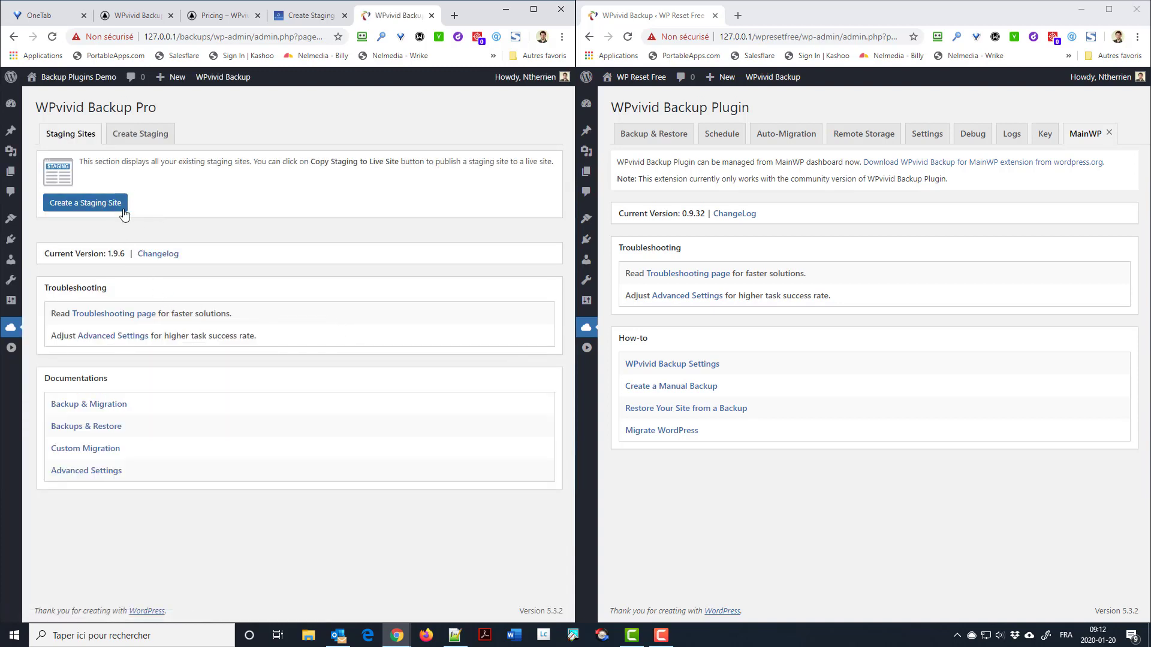
left_click(119, 202)
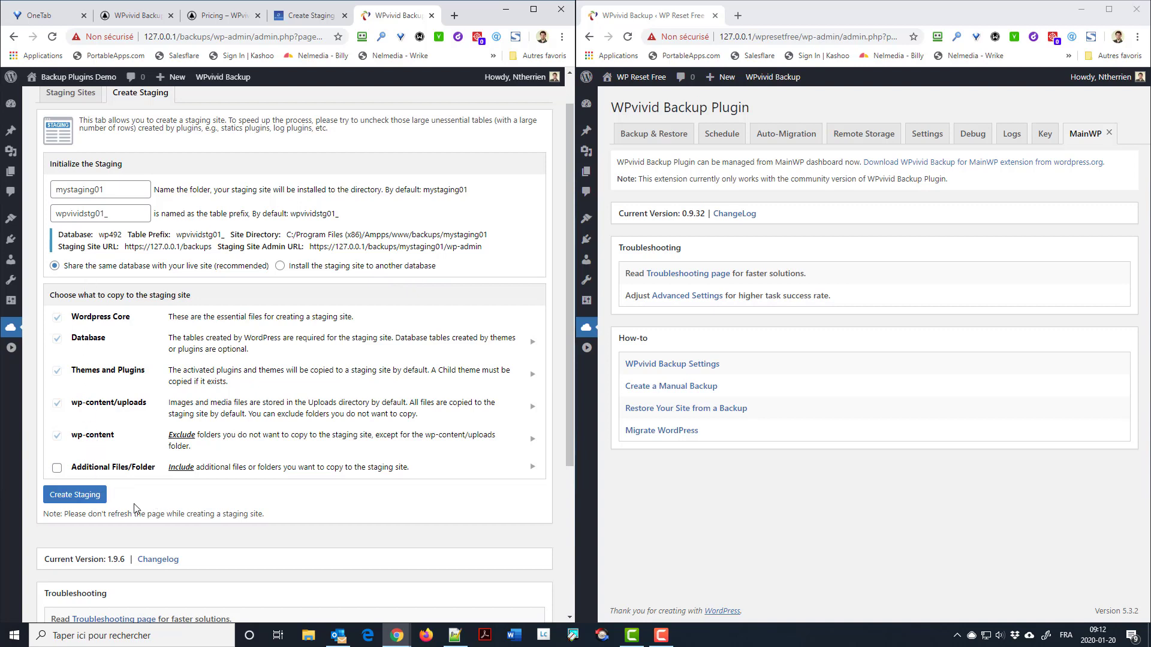
left_click(77, 497)
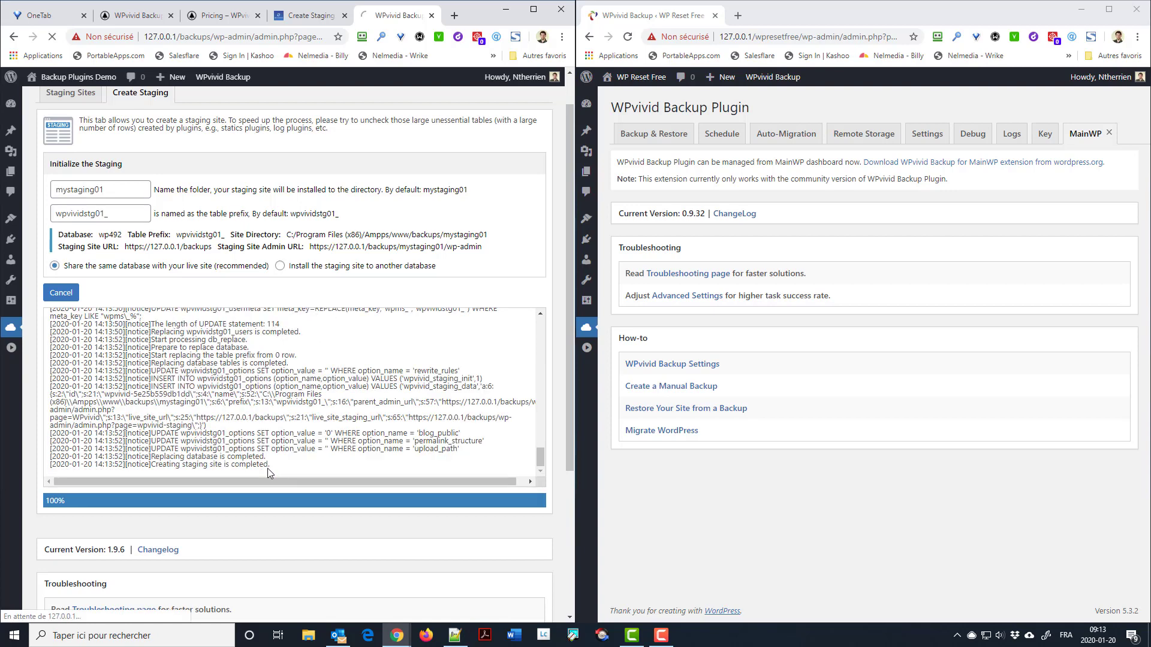
Step: Compare WP Staging's plan prices and active site limits with WPvivid Backup Pro's lifetime pricing
left_click(312, 14)
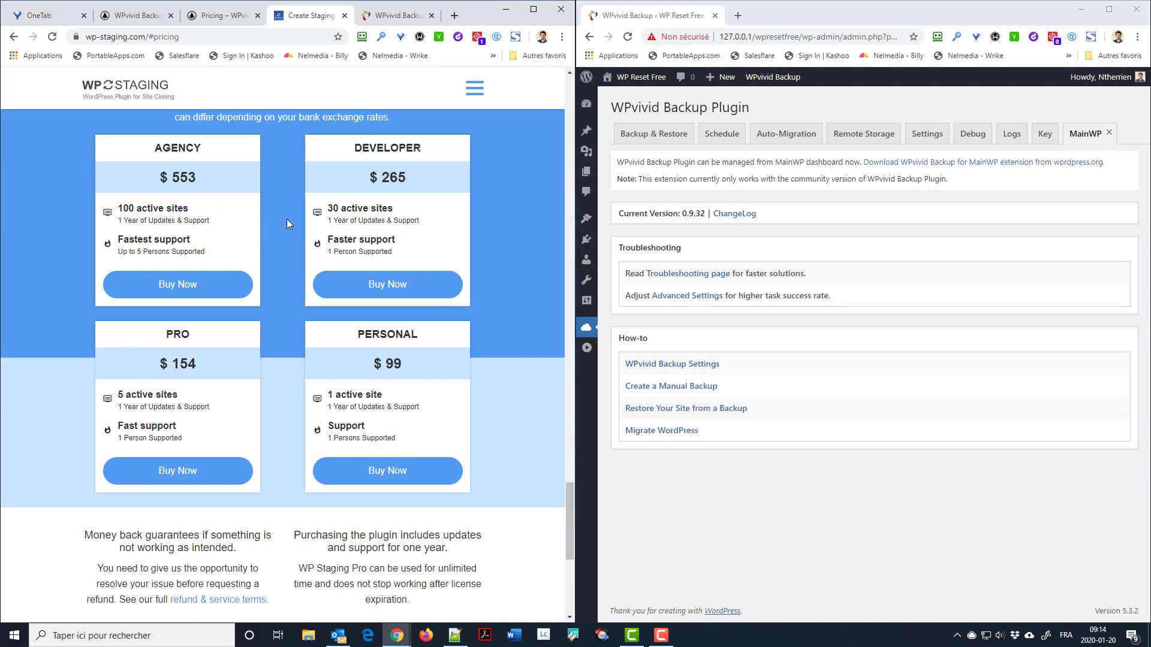
mouse_move(207, 223)
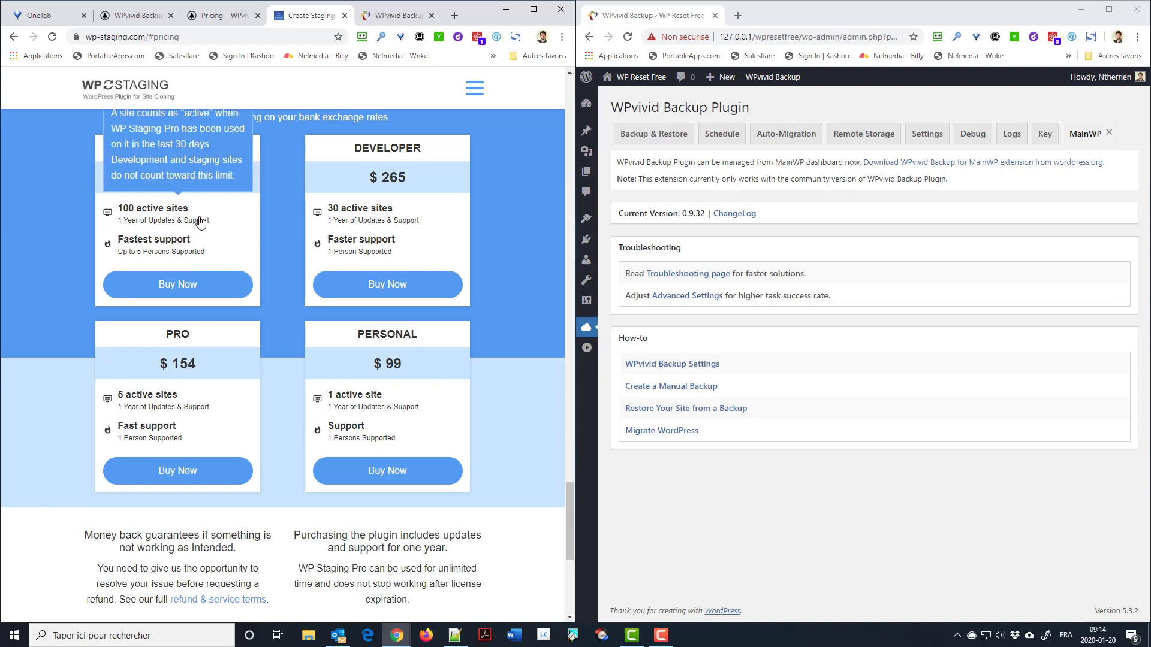
mouse_move(187, 400)
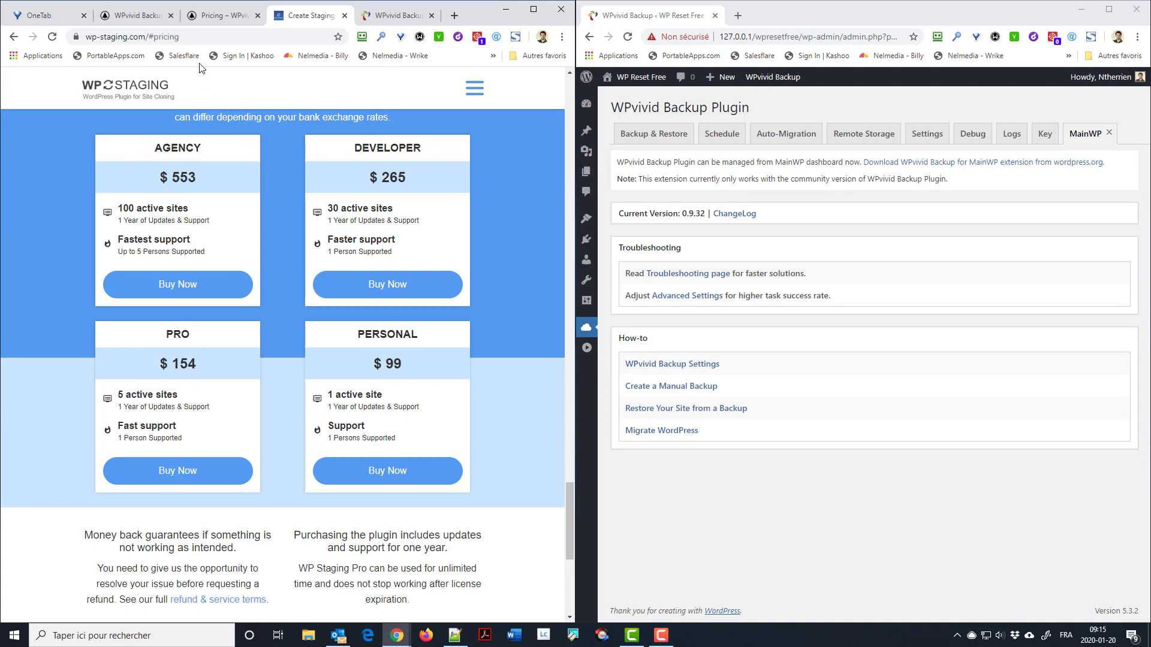
left_click(214, 16)
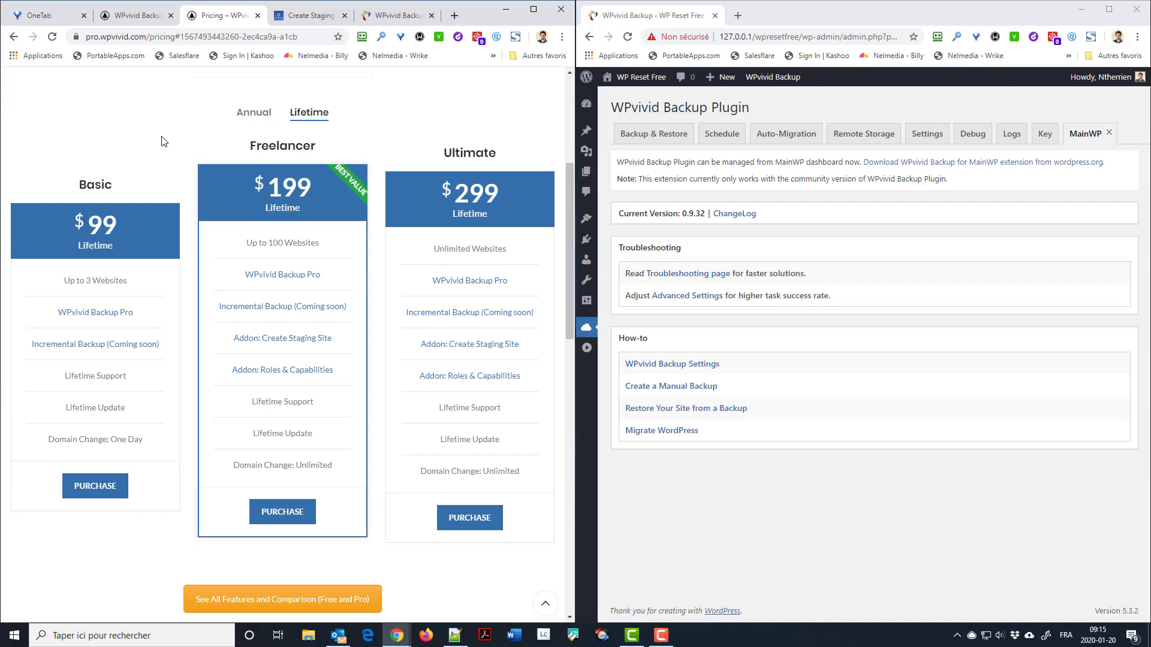
left_click(303, 17)
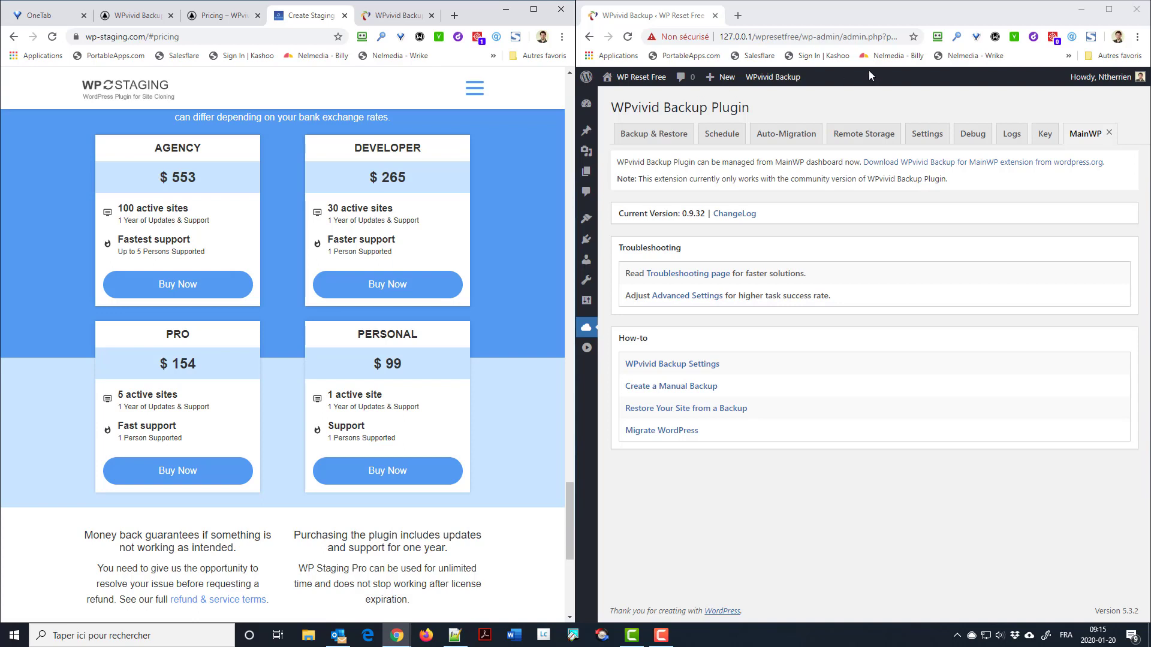
Step: Open the mystaging01 staging site's admin URL from the Staging Sites list and log in with the account username and password
left_click(394, 18)
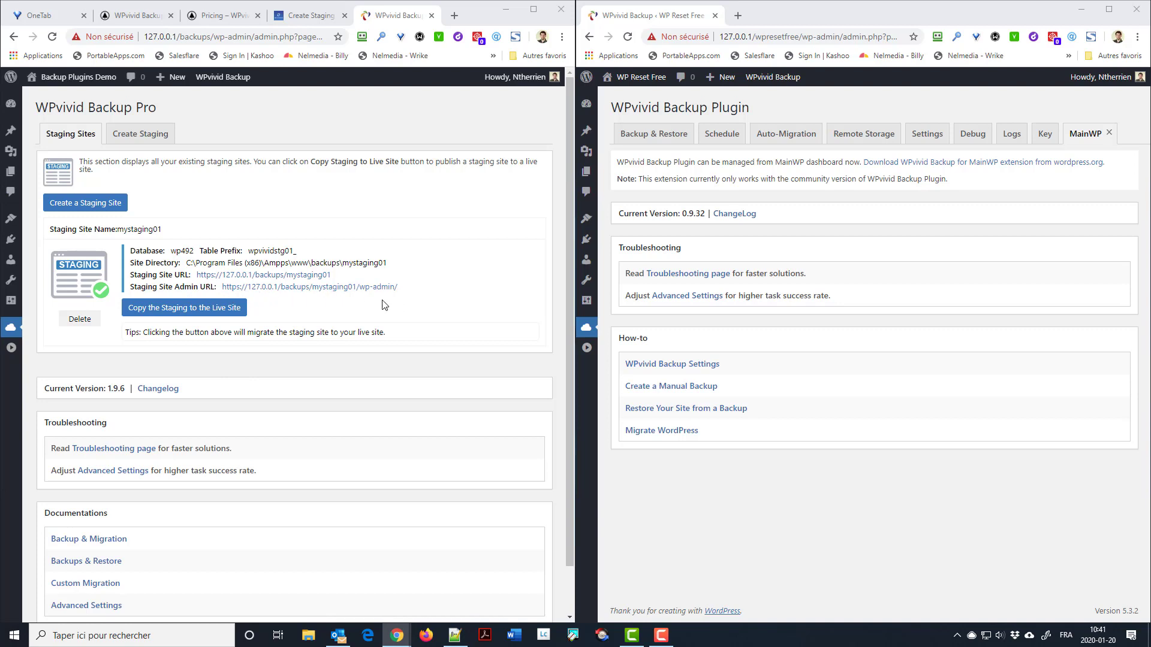
left_click(335, 287)
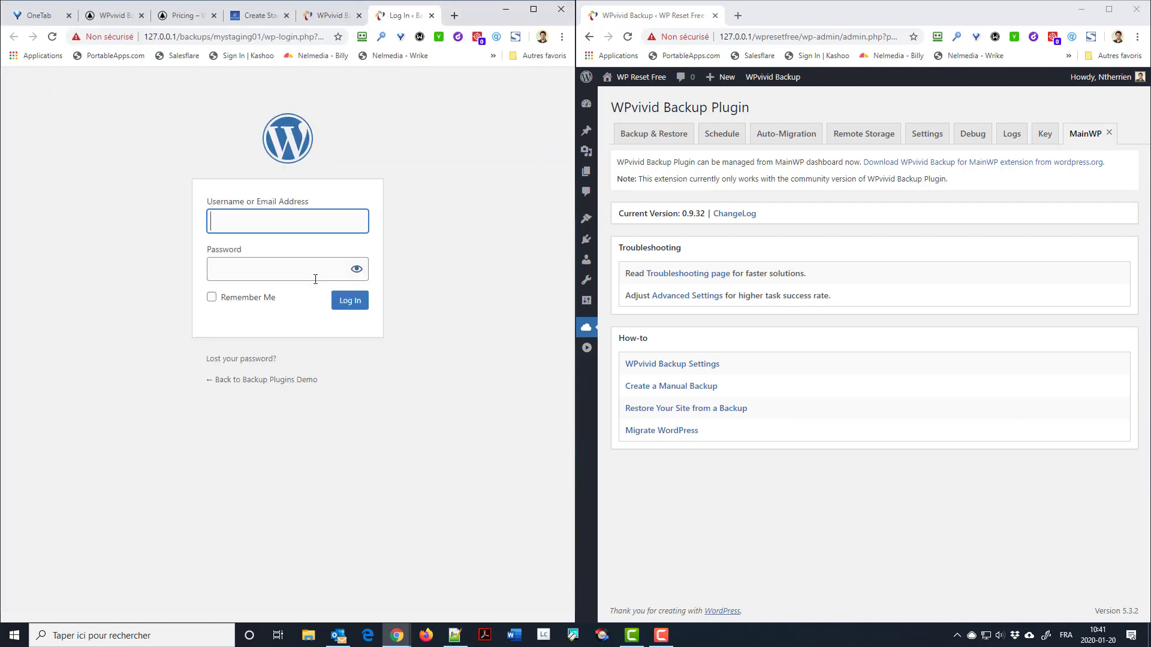
left_click(327, 15)
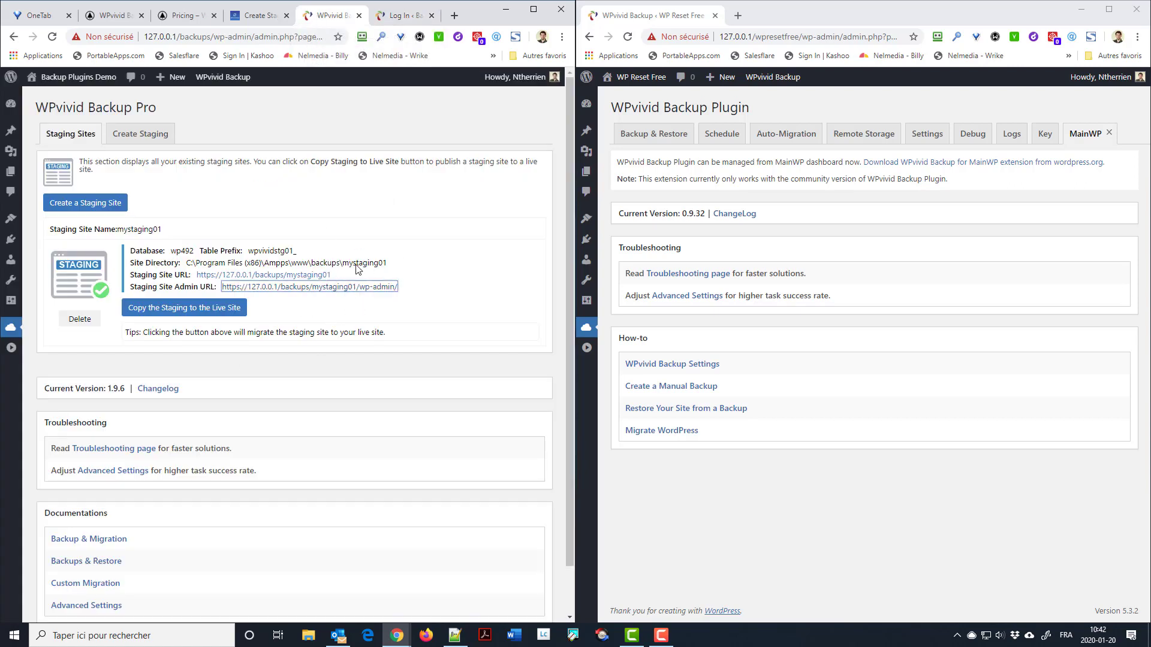
left_click(387, 16)
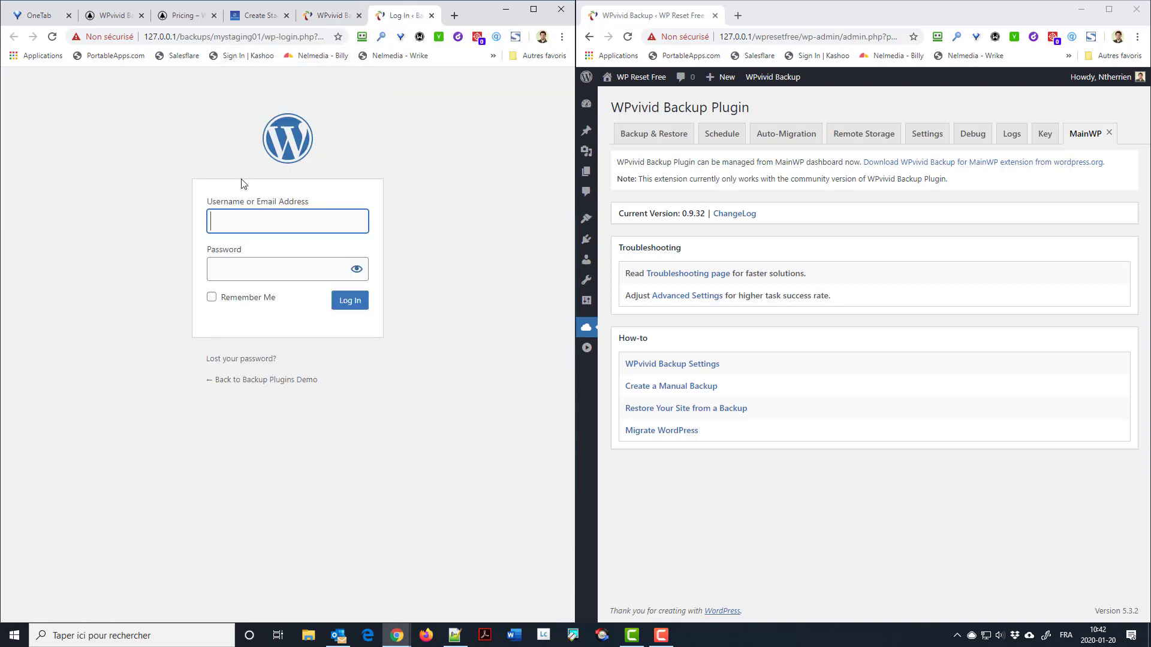
left_click(295, 222)
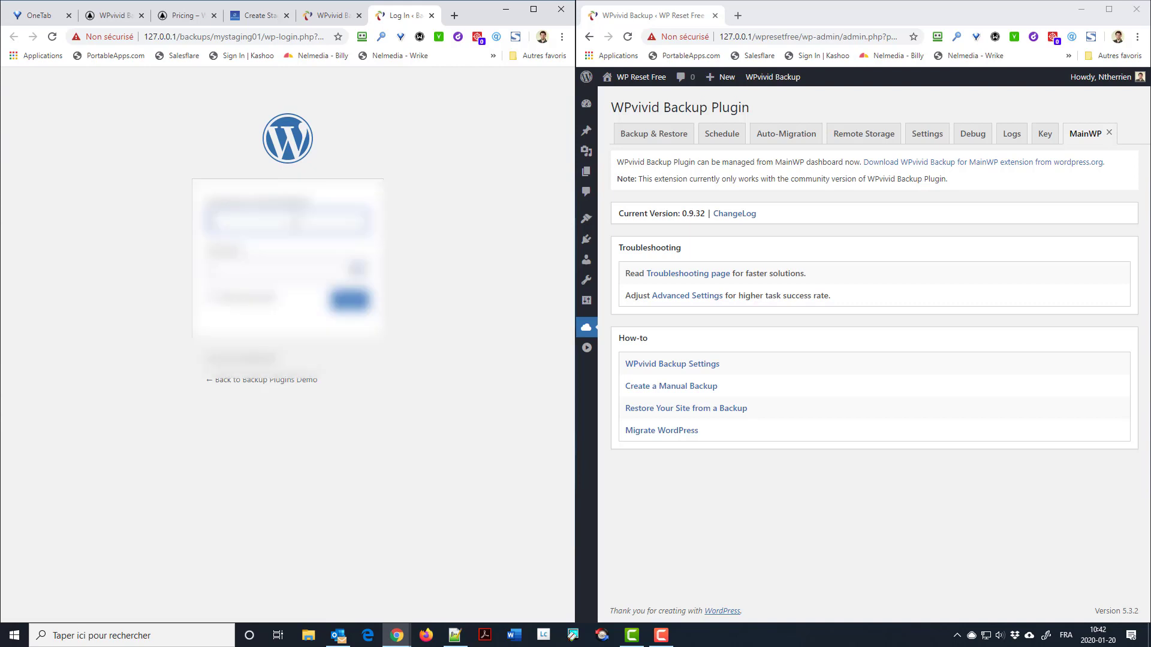
key("Return")
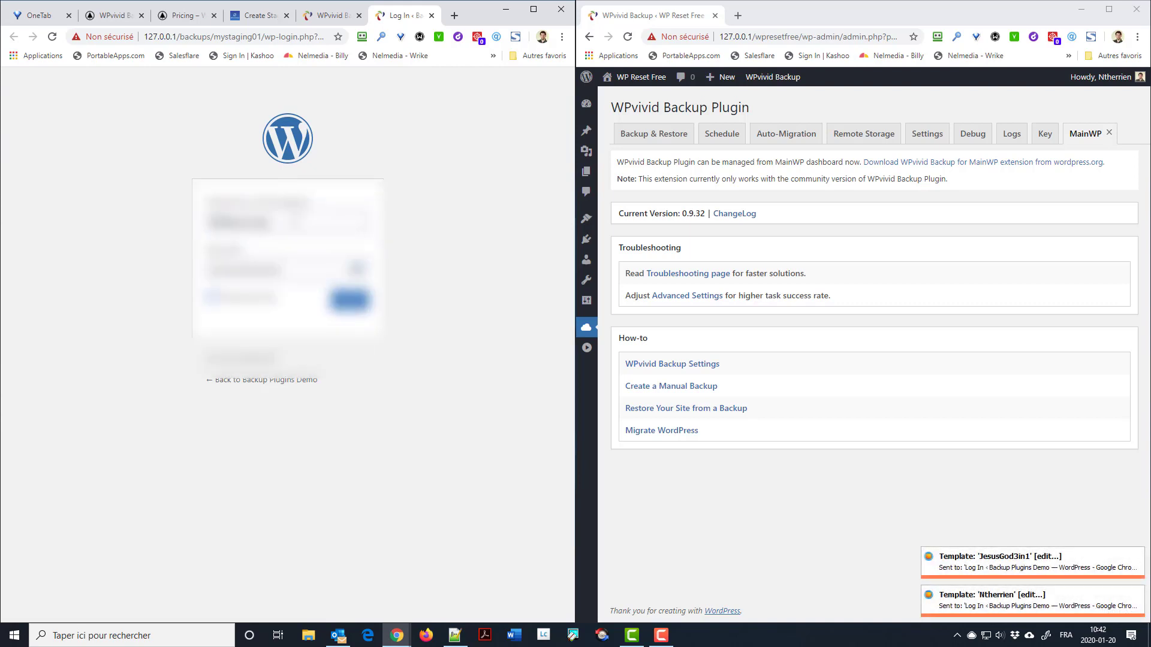
left_click(350, 300)
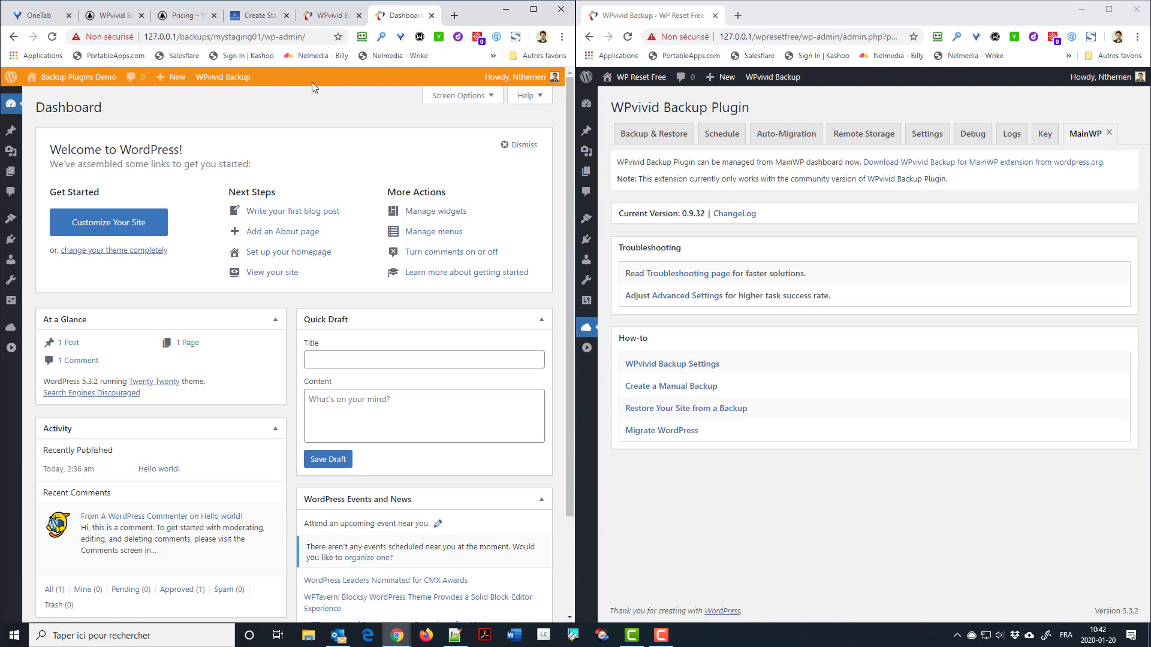
Step: Return to the live site's Staging Sites list, start copying mystaging01 to the live site and select Custom Content
mouse_move(14, 331)
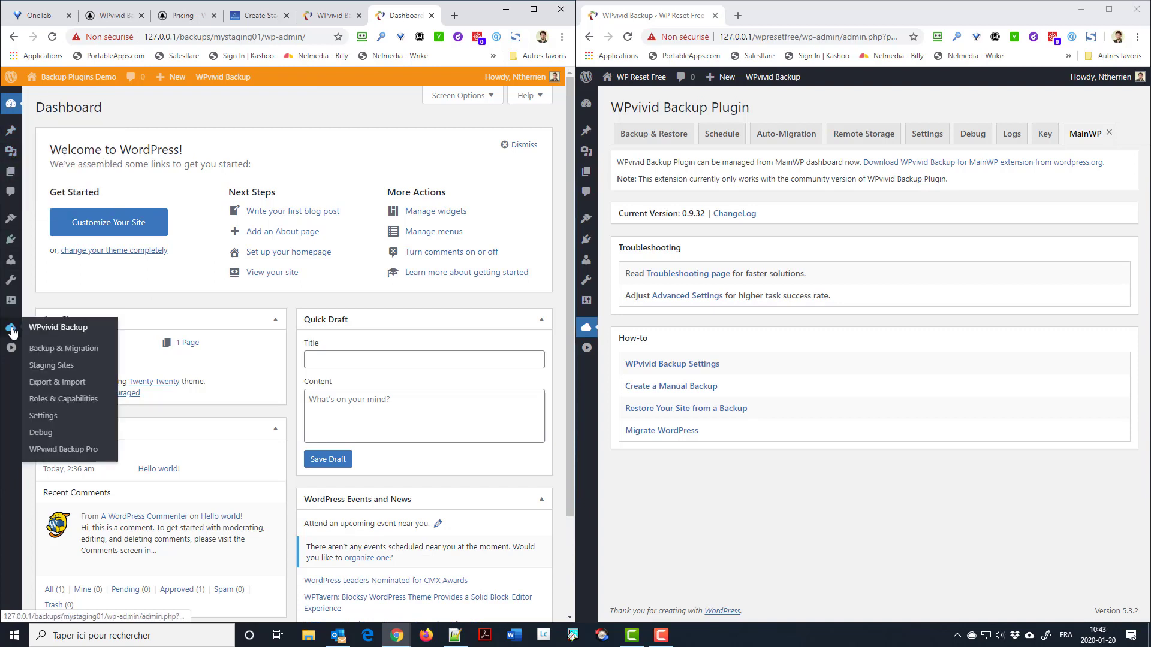
left_click(324, 17)
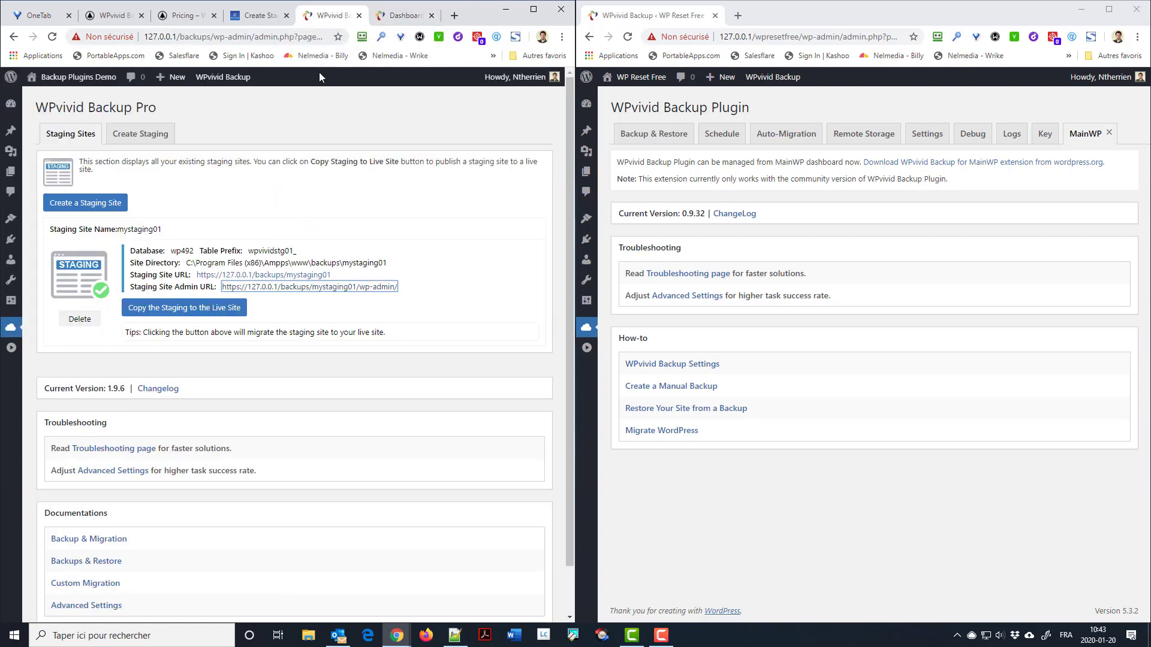
left_click(325, 195)
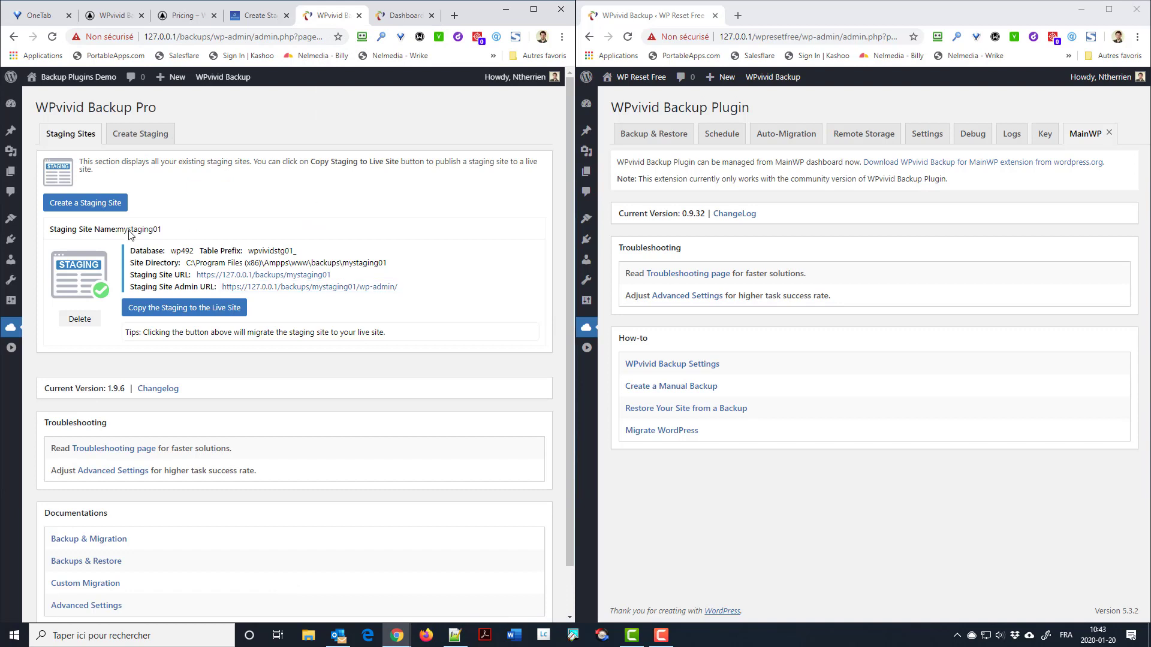
left_click(215, 314)
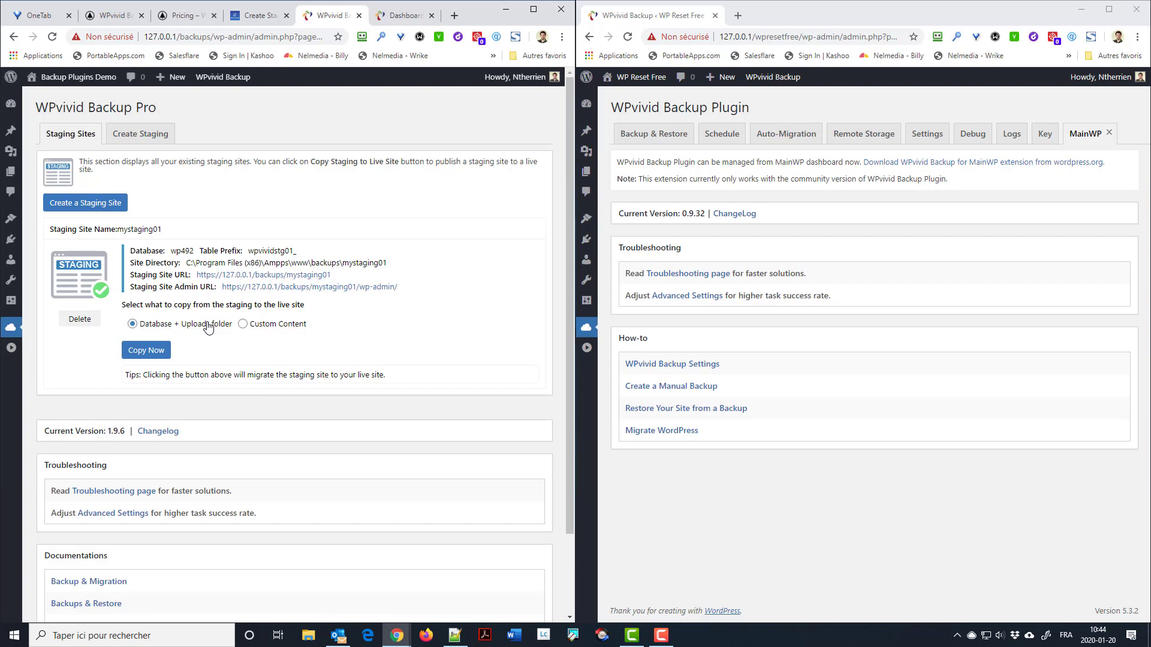
left_click(242, 324)
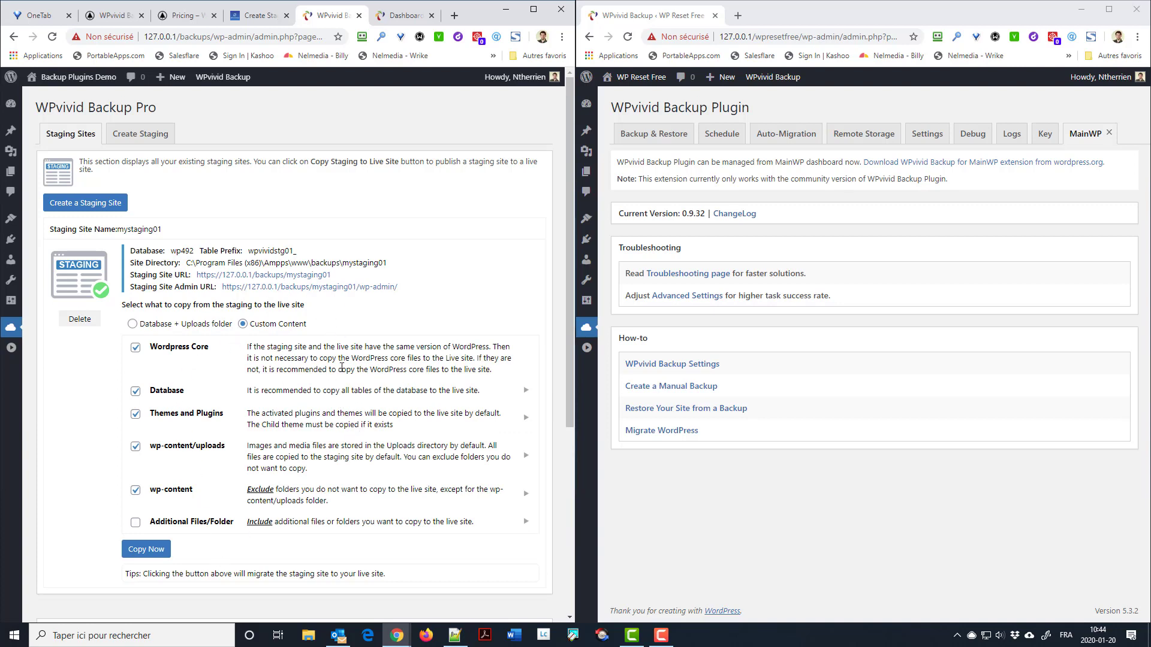
Step: Exclude WordPress Core, wp-content/uploads, wp-content and all themes from the mystaging01 copy, keeping the database and plugins selected
left_click(135, 348)
left_click(135, 447)
left_click(137, 490)
left_click(526, 418)
scroll(350, 431, "down", 2)
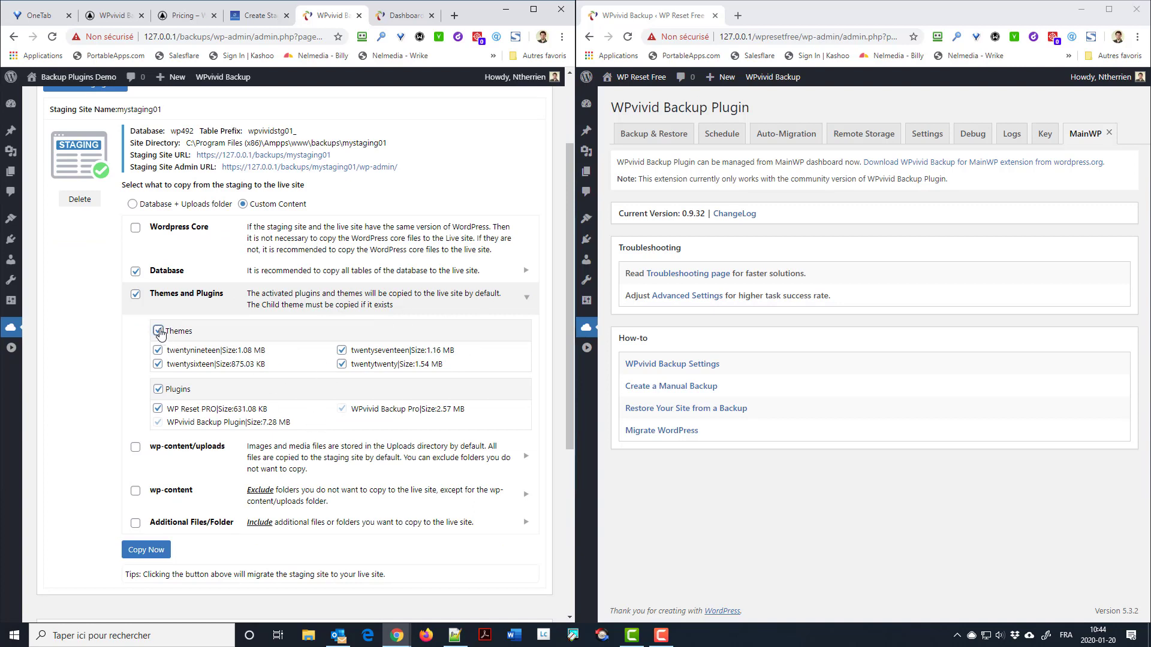
left_click(159, 331)
scroll(360, 476, "down", 3)
scroll(389, 414, "up", 5)
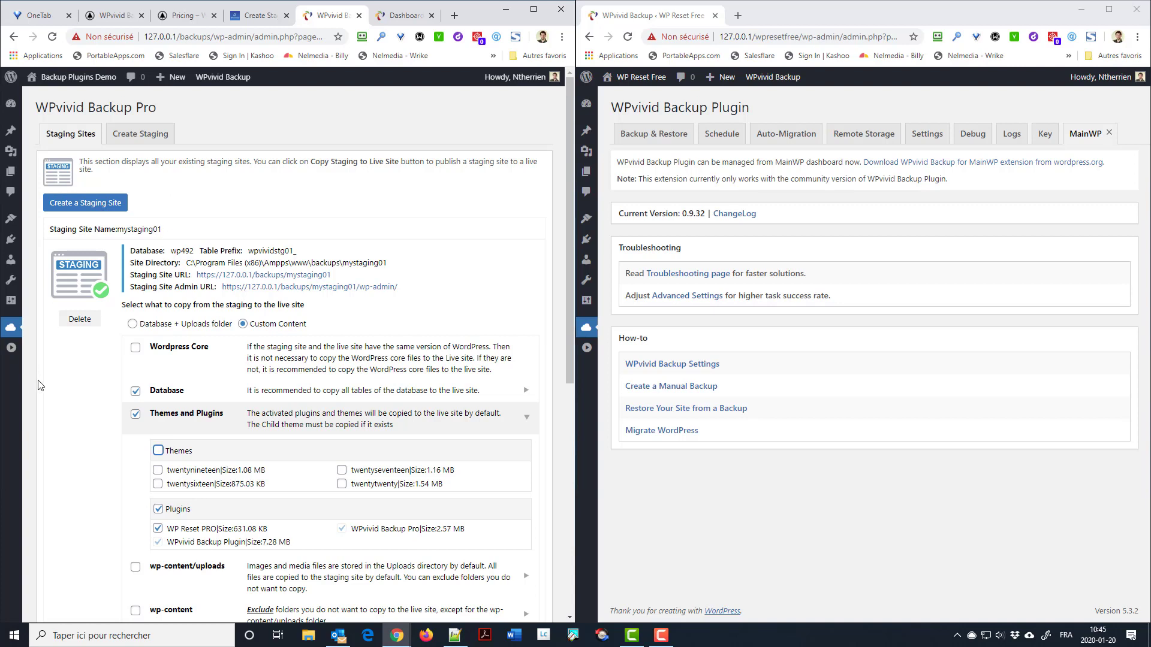
Step: Delete the mystaging01 staging site, confirm the deletion and close its open dashboard page
left_click(80, 319)
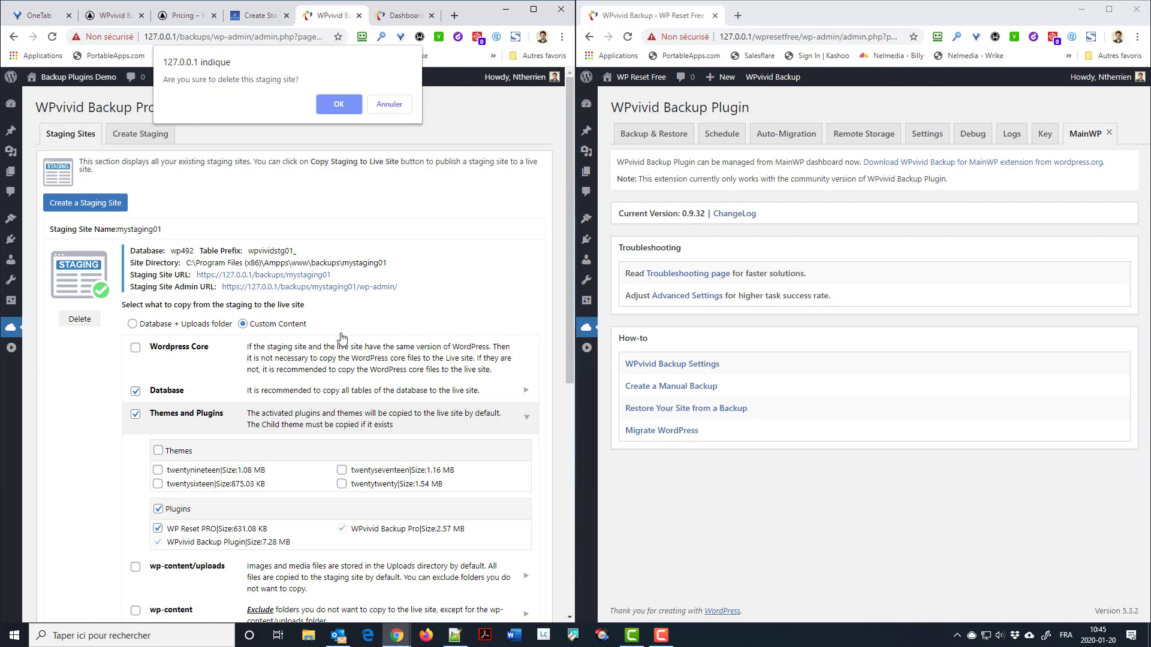
left_click(339, 105)
left_click(432, 14)
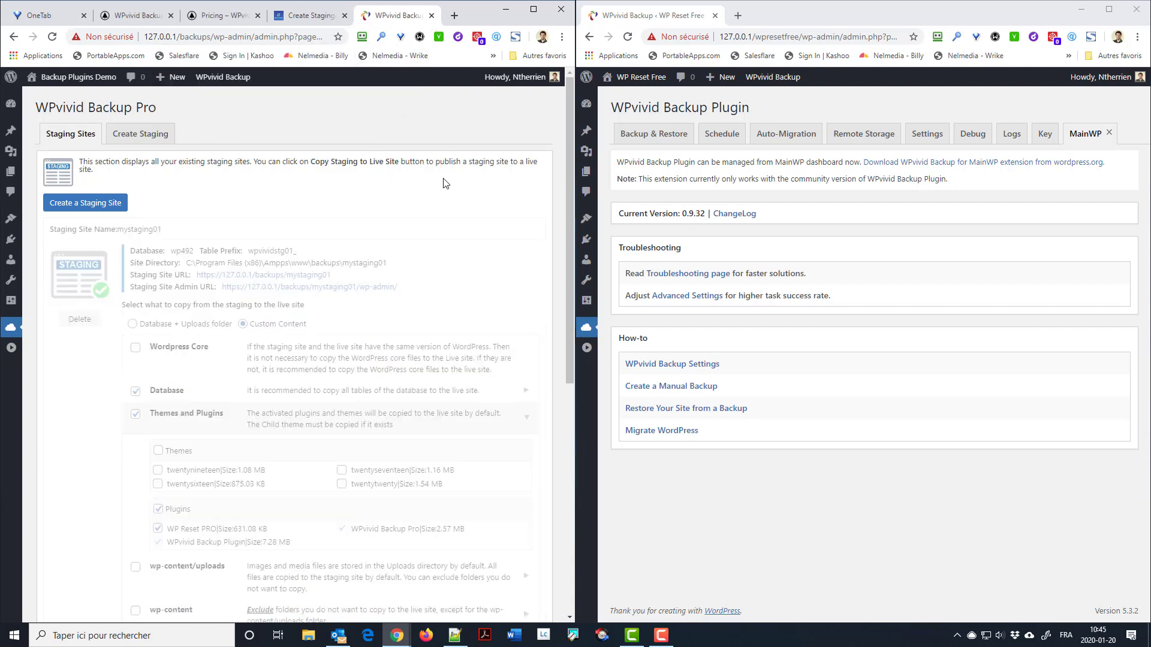
scroll(450, 254, "down", 6)
scroll(449, 258, "up", 6)
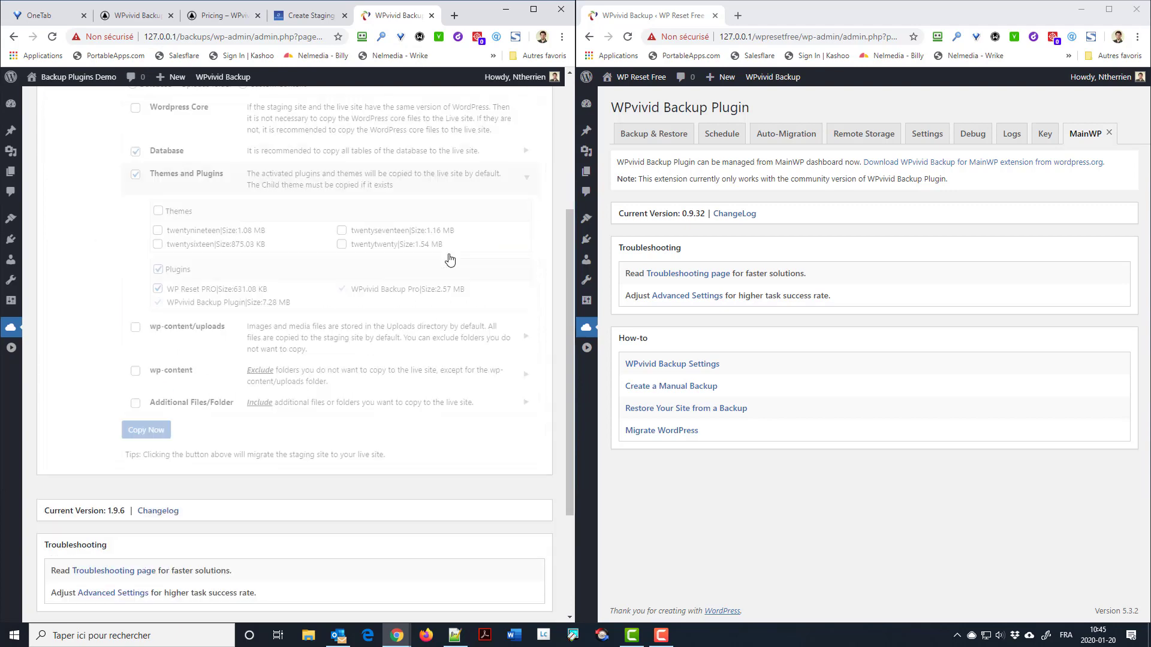
scroll(445, 262, "down", 3)
scroll(445, 261, "up", 3)
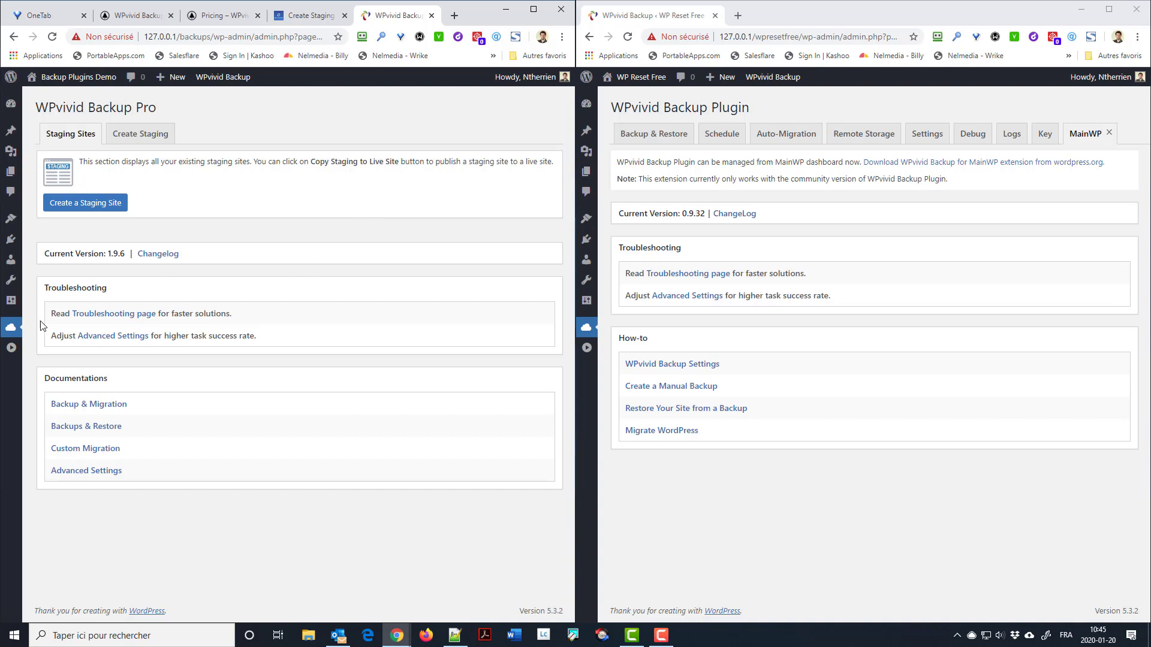
Step: Allow the Editor role to create manual backups, manage and restore backups, create staging sites and create backup schedules, and save
mouse_move(14, 331)
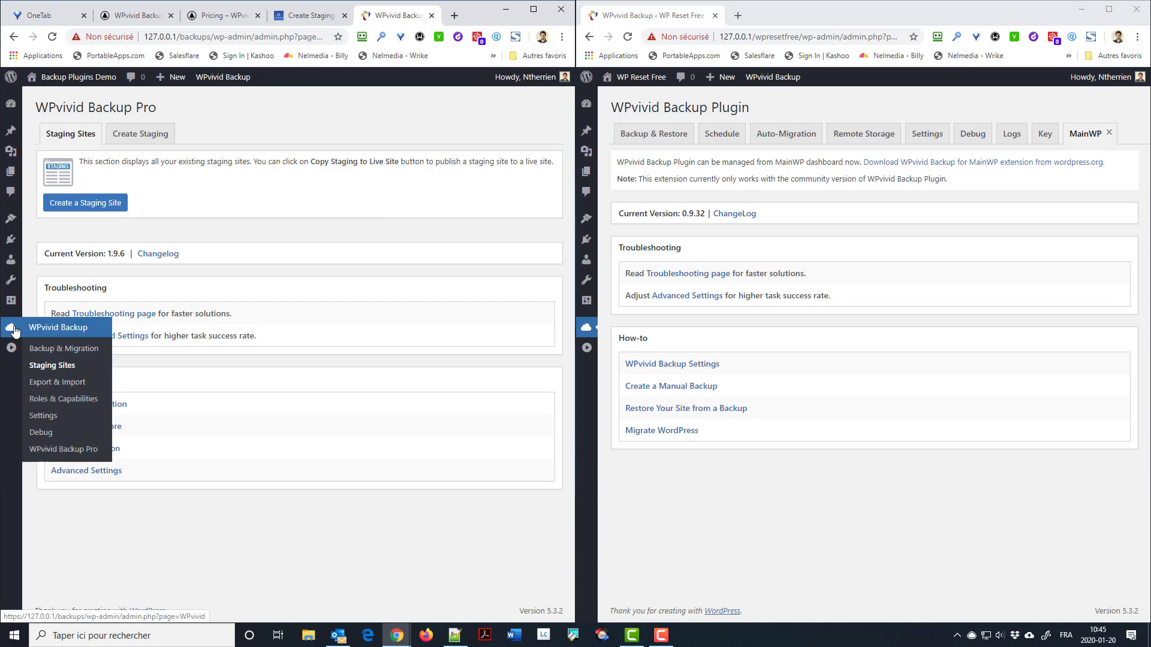
left_click(85, 399)
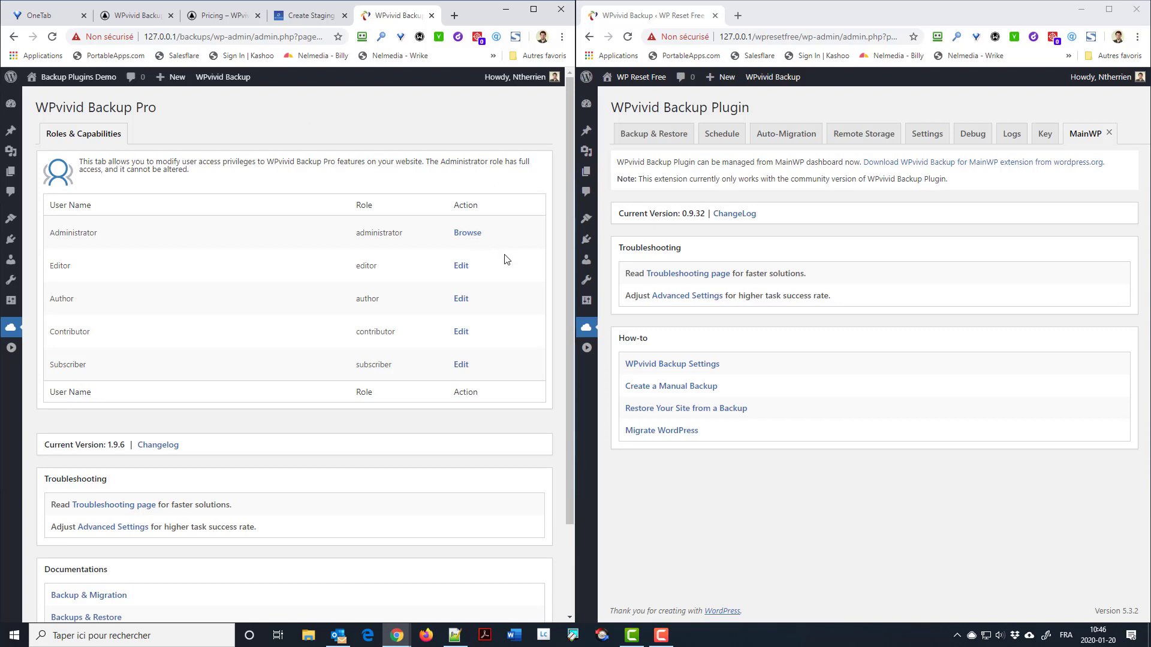
left_click(459, 267)
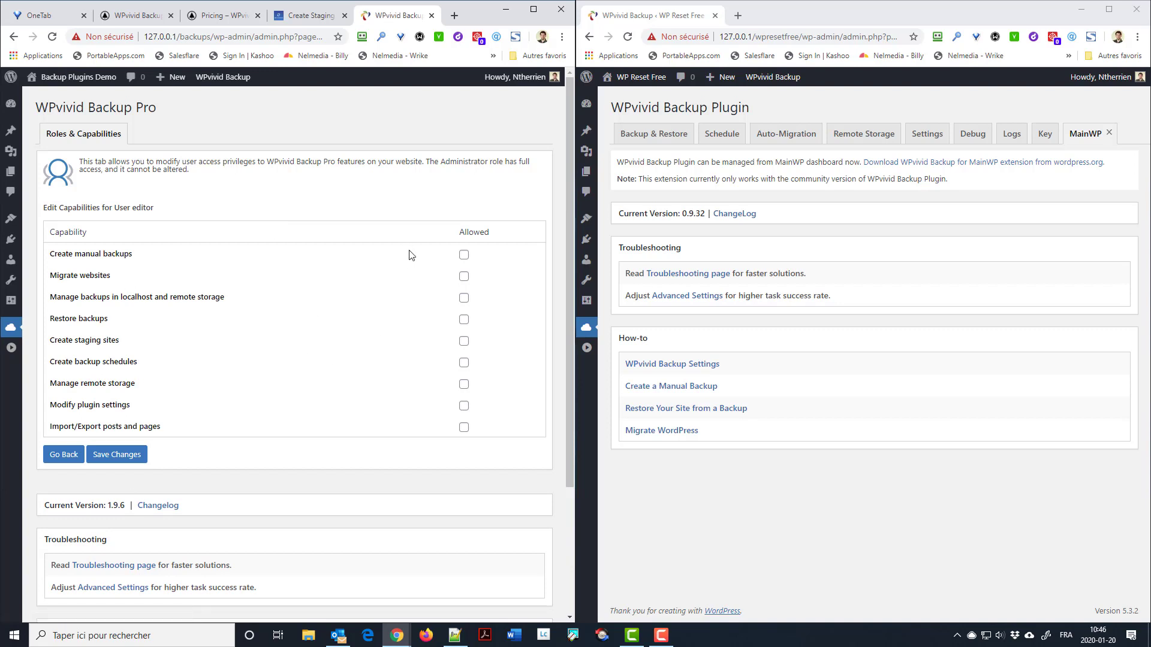
left_click(464, 255)
left_click(464, 297)
left_click(464, 320)
left_click(465, 363)
left_click(464, 341)
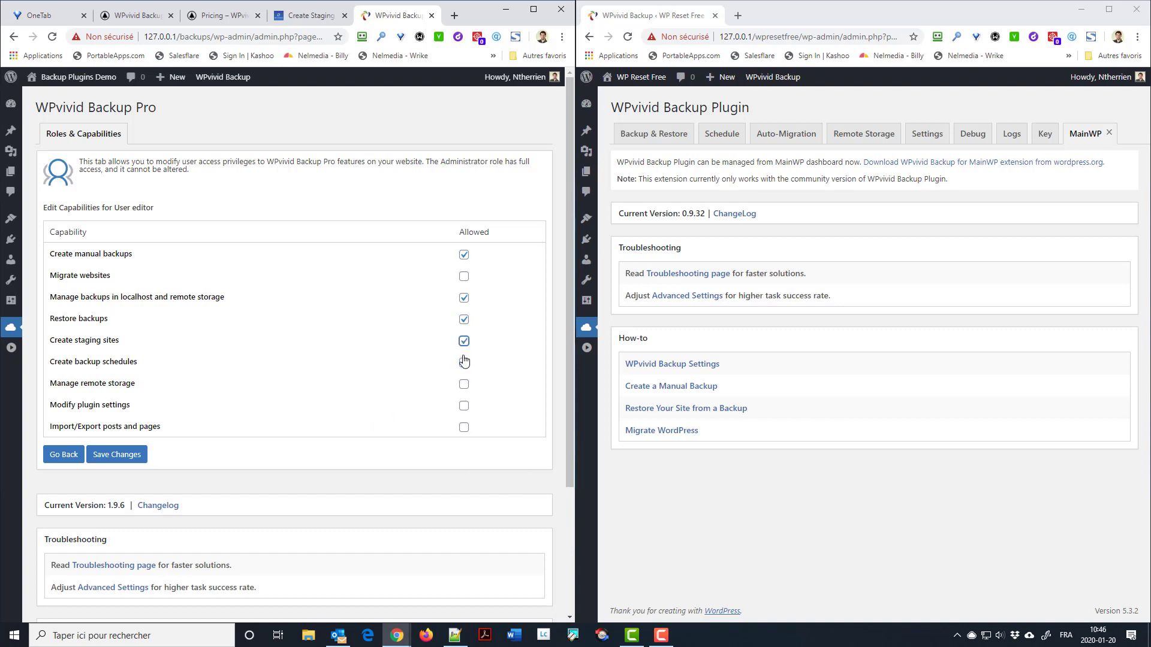
left_click(118, 455)
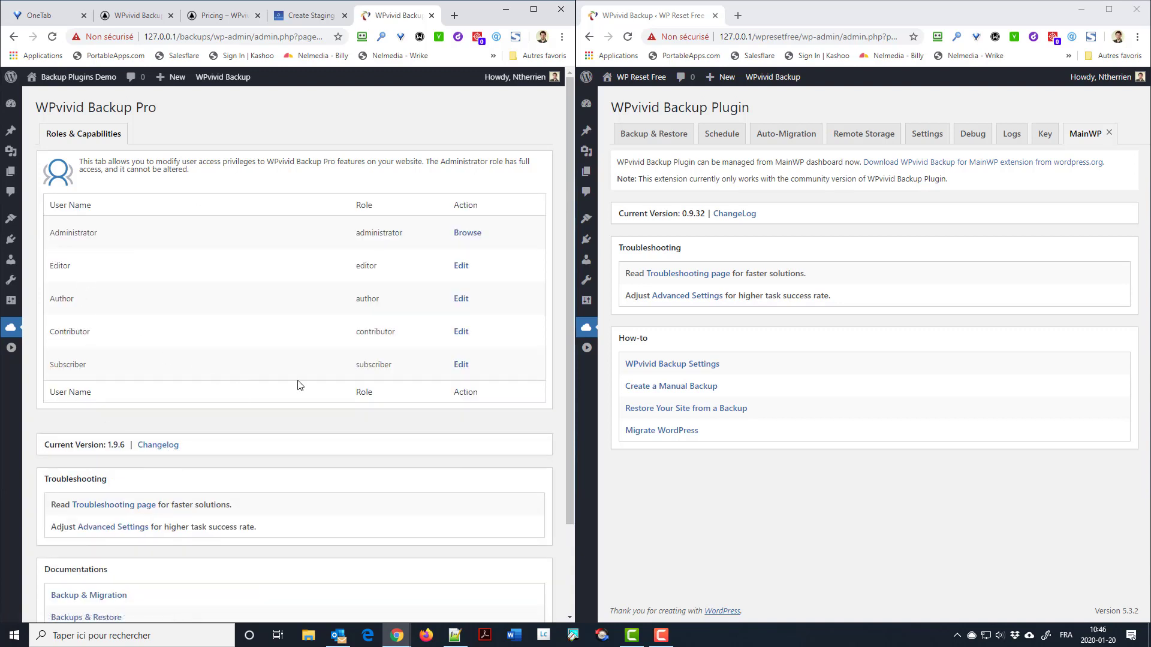
Step: View the Subscriber role's capabilities without editing them, and allow the Author role to create manual backups, saving the change
left_click(466, 361)
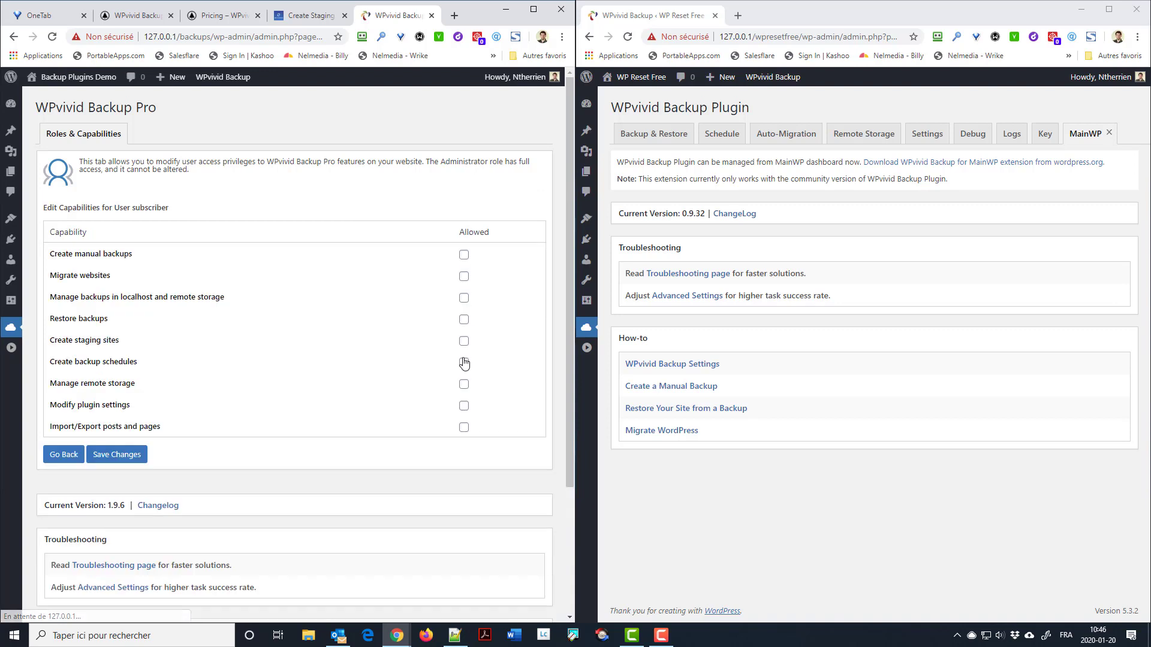
left_click(62, 455)
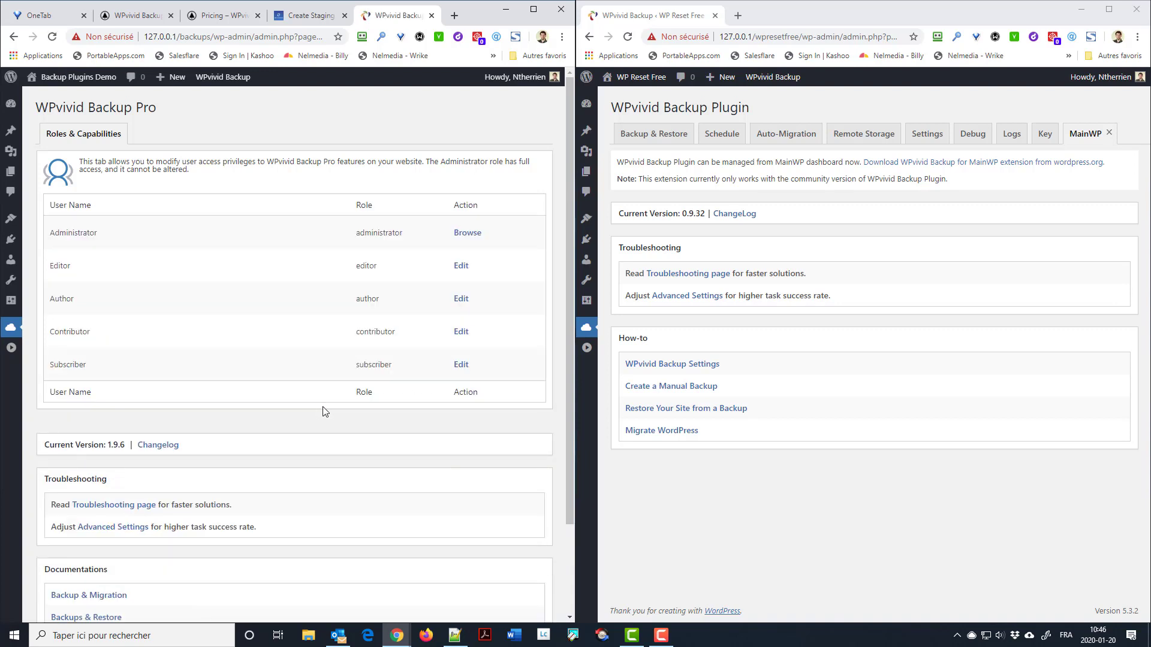
left_click(461, 299)
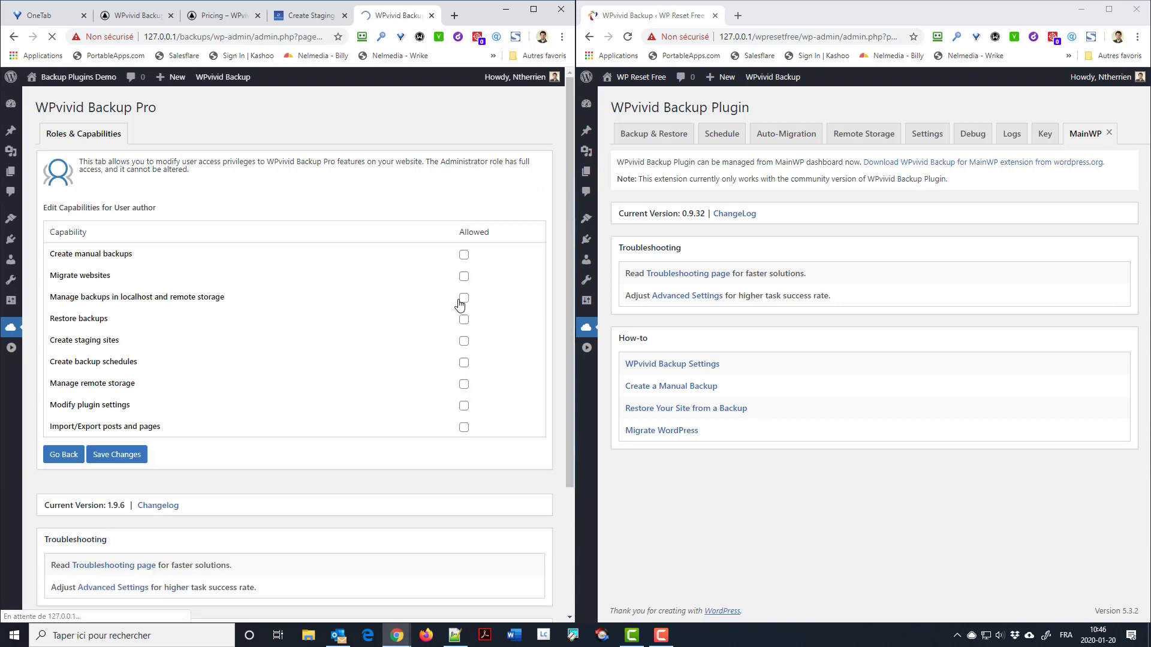
left_click(465, 256)
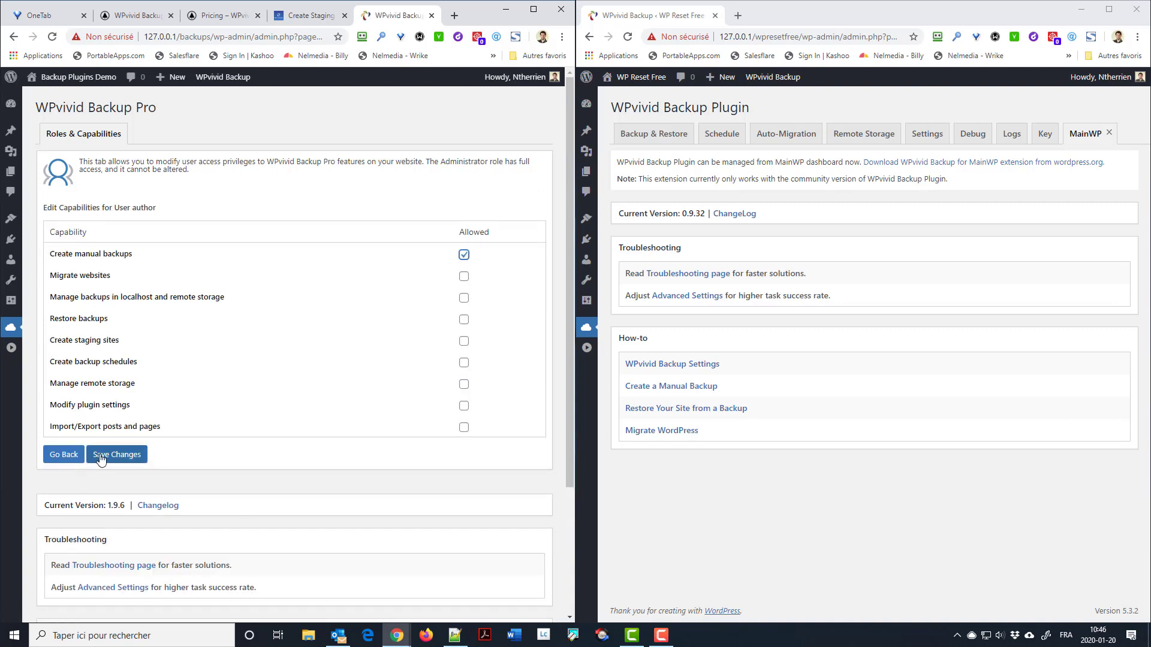
left_click(117, 455)
left_click(58, 456)
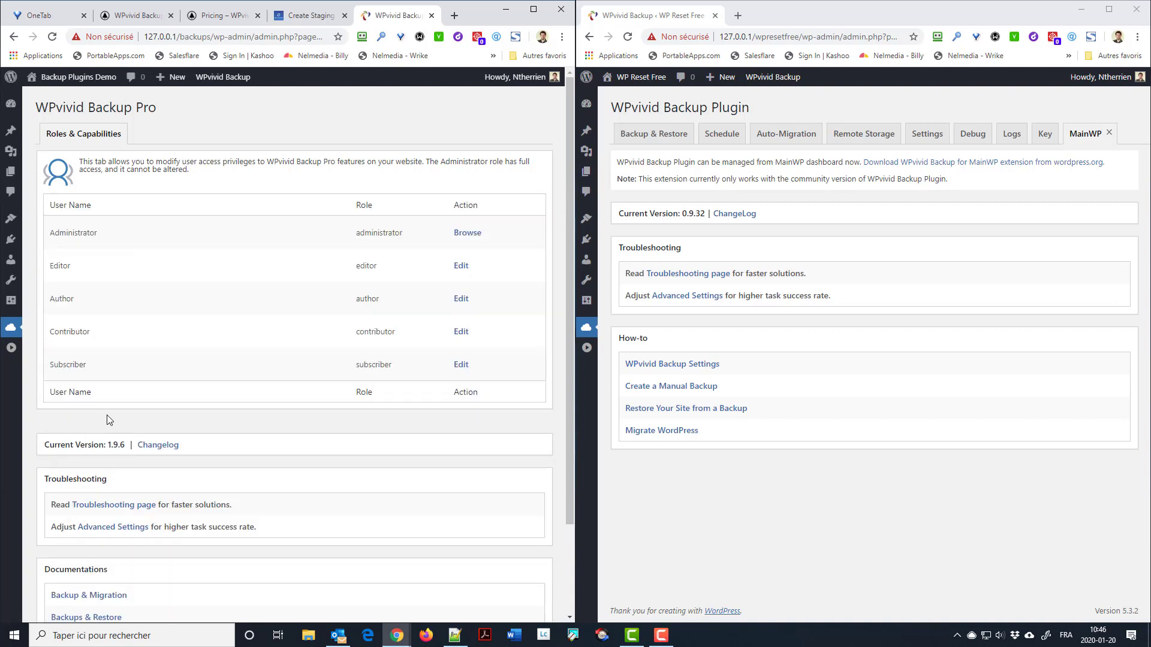